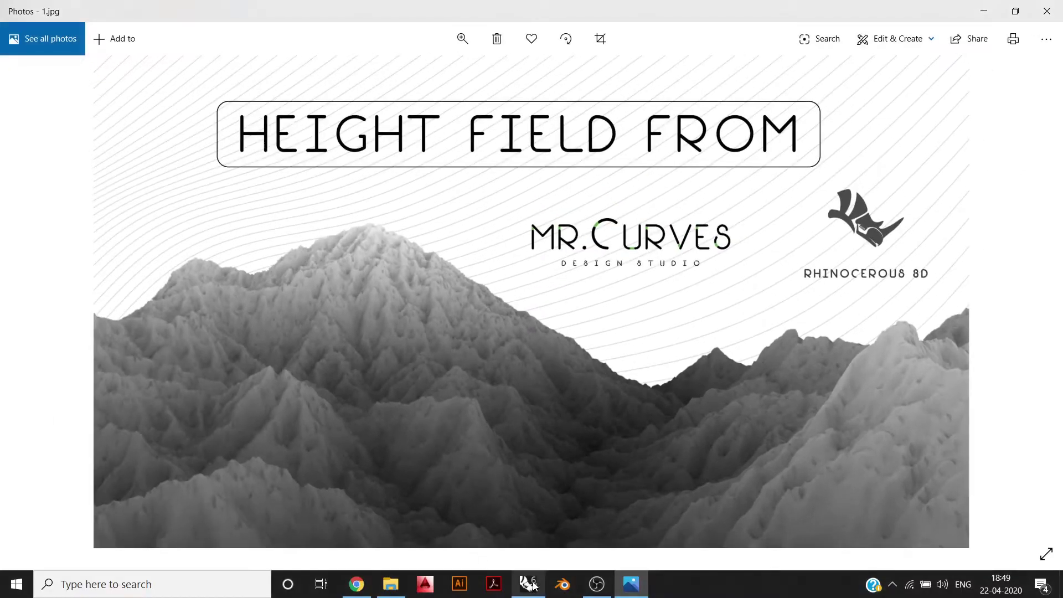
Step: Bring Rhino forward and maximize the Perspective viewport over the empty grid
left_click(531, 584)
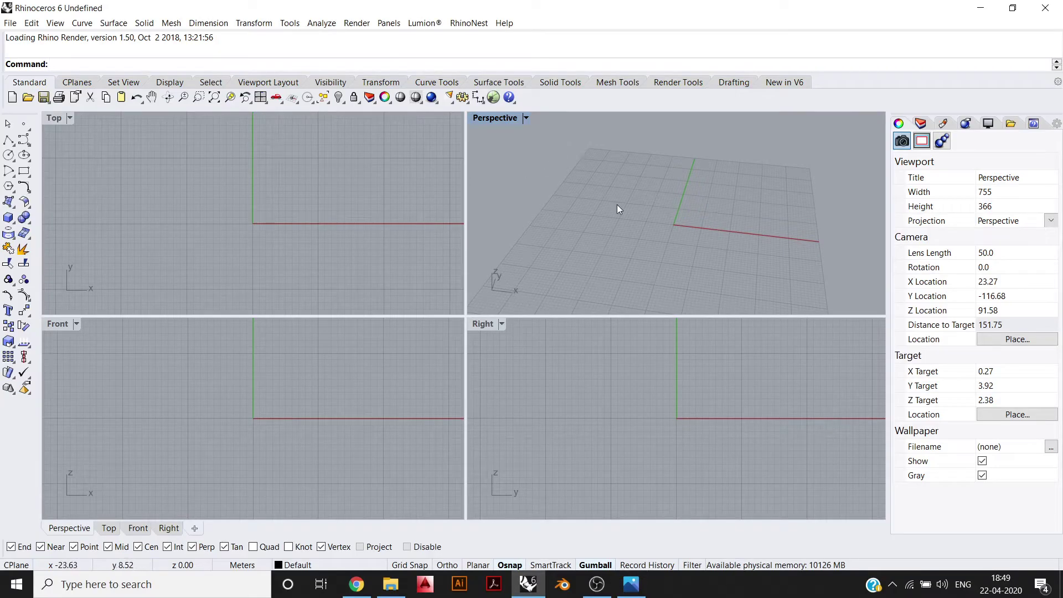
double_click(510, 118)
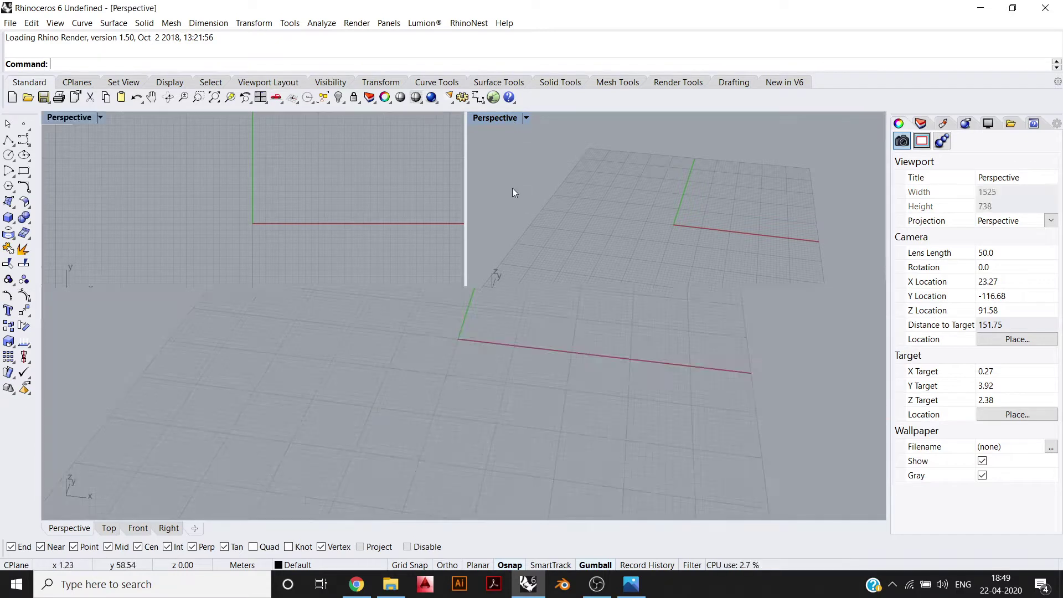
right_click_drag(513, 187, 354, 327)
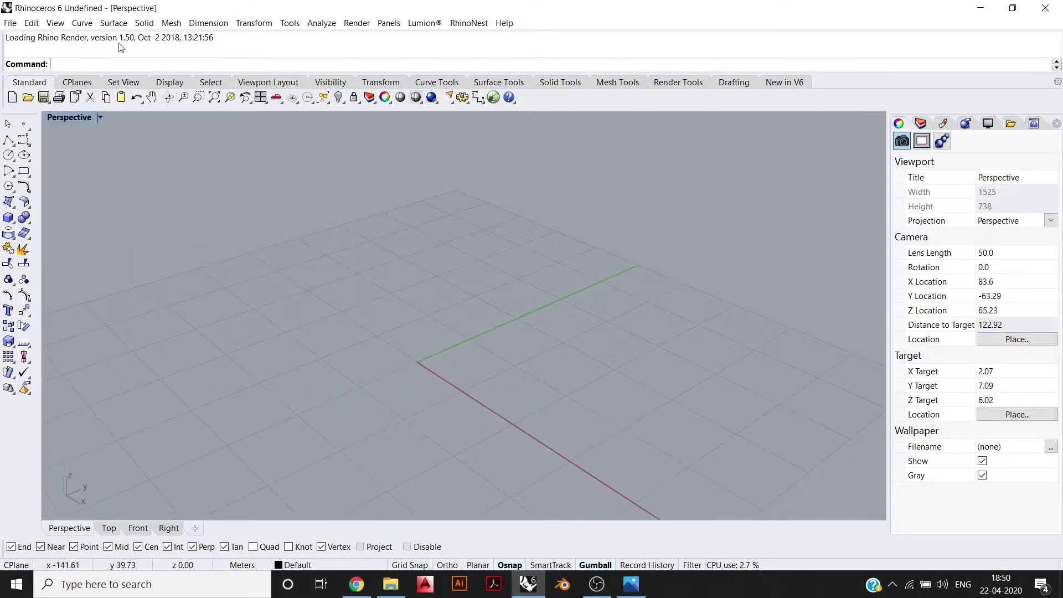
Step: Start Surface > Heightfield from Image, then cancel the Open Bitmap dialog without choosing an image
left_click(113, 24)
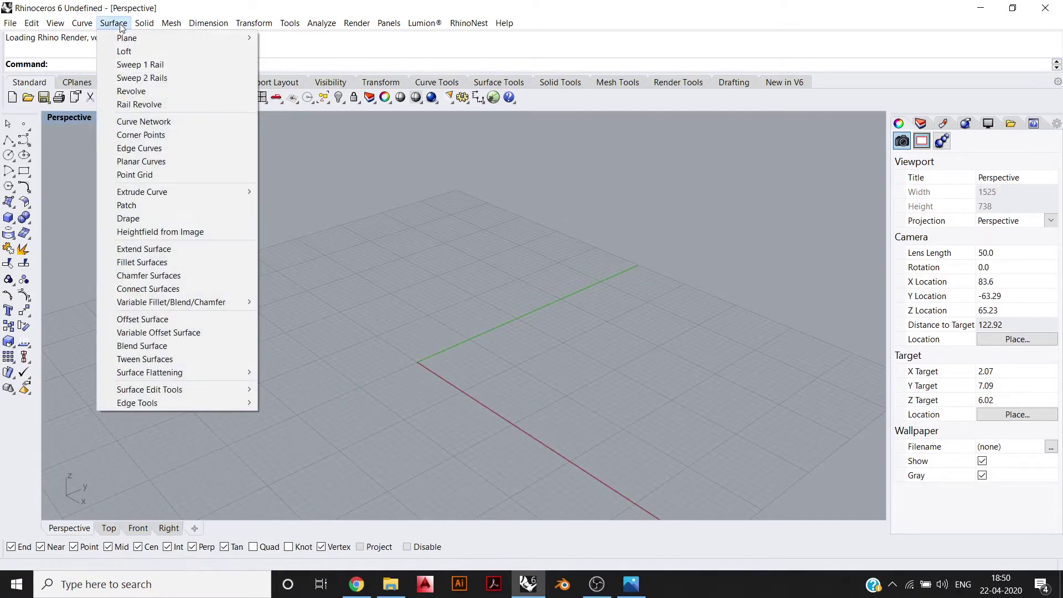
left_click(209, 232)
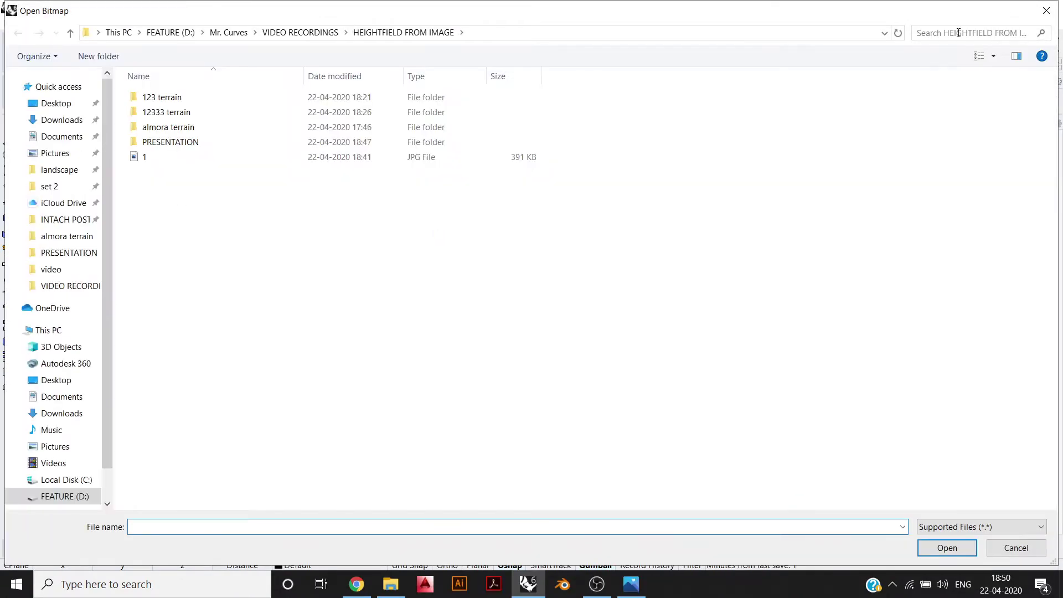
left_click(1046, 11)
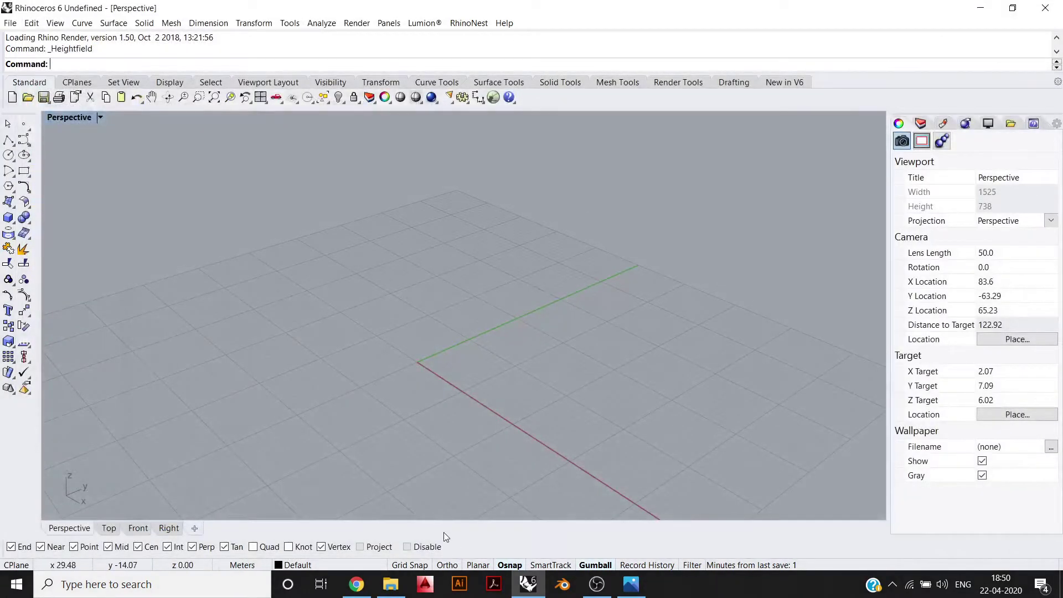
right_click_drag(437, 423, 408, 361)
Step: In Chrome's new tab, search Google for 'TERA' and open the terrain.party result
left_click(357, 584)
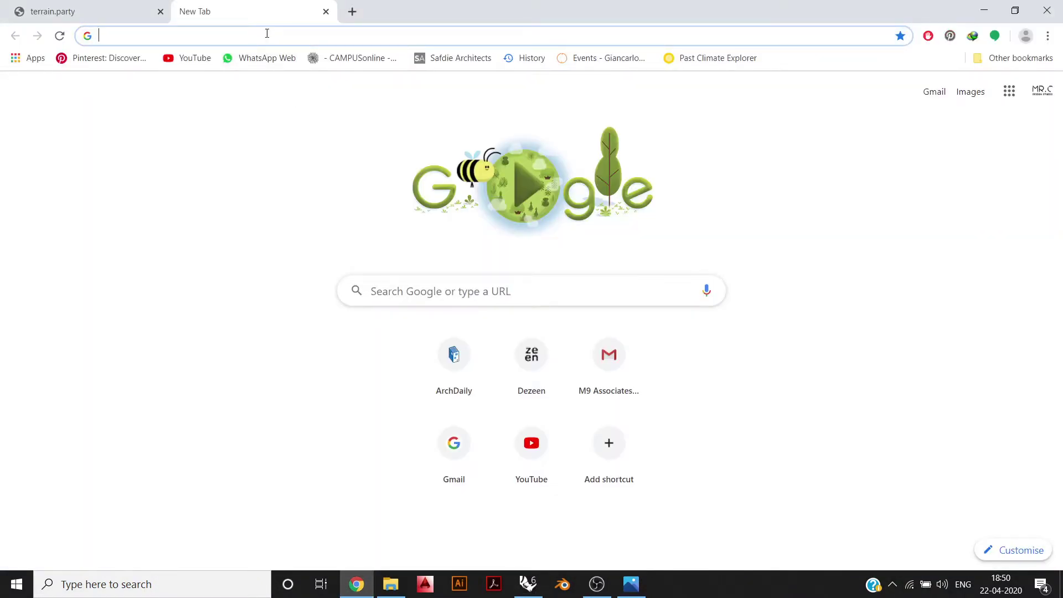
type("TERA&aqs=chrome.0.69i59j69i57j0j46j0j46j0l2.2024j0j7&sourceid=chrome&ie=UTF-8")
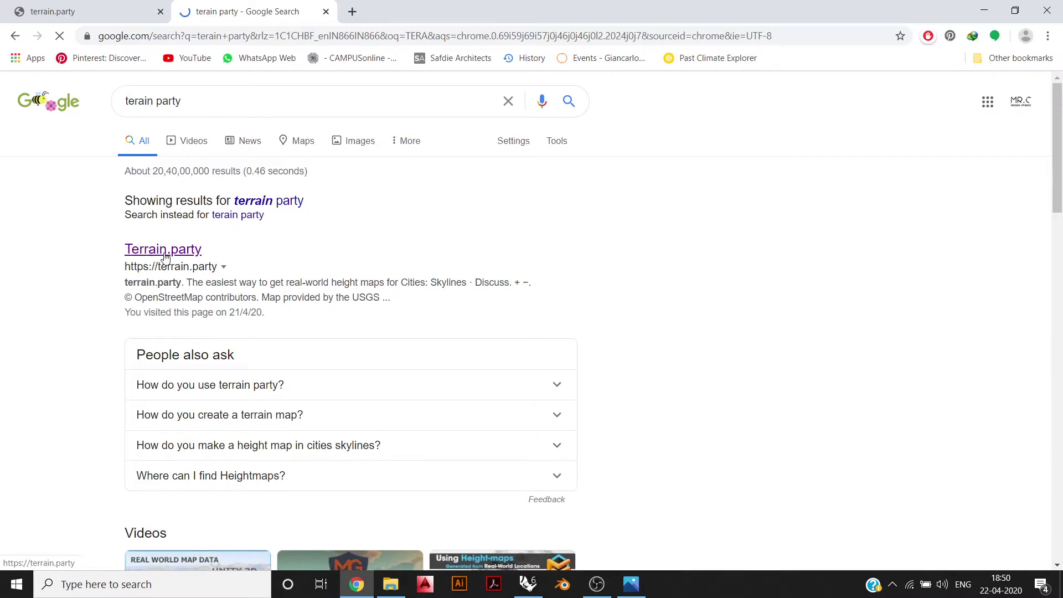
left_click(163, 258)
left_click(174, 35)
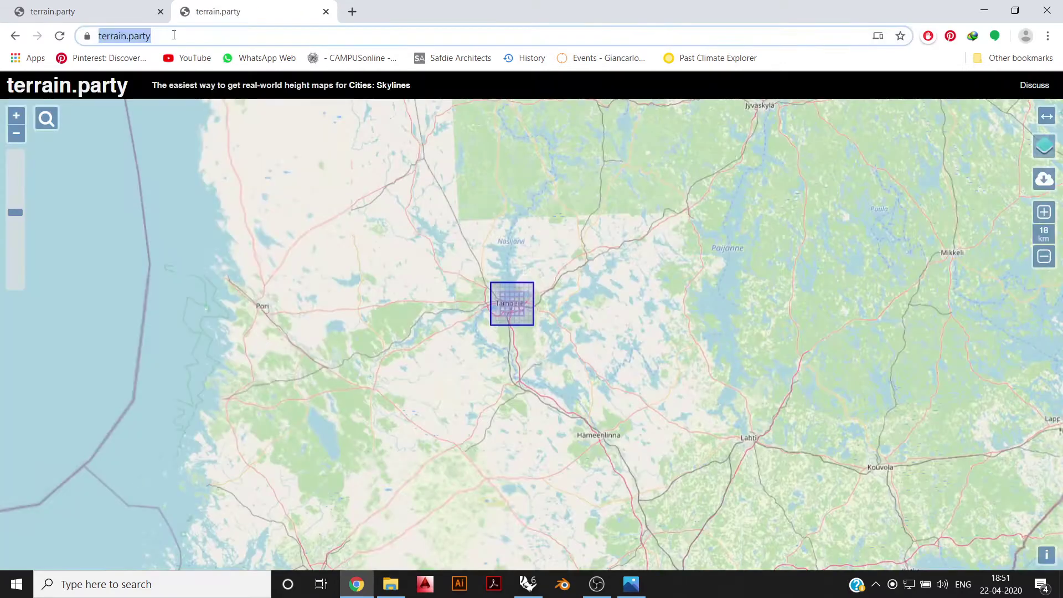
Step: Reload terrain.party, zoom the map out to Finland and the Baltic, and show the map style panel
key("Return")
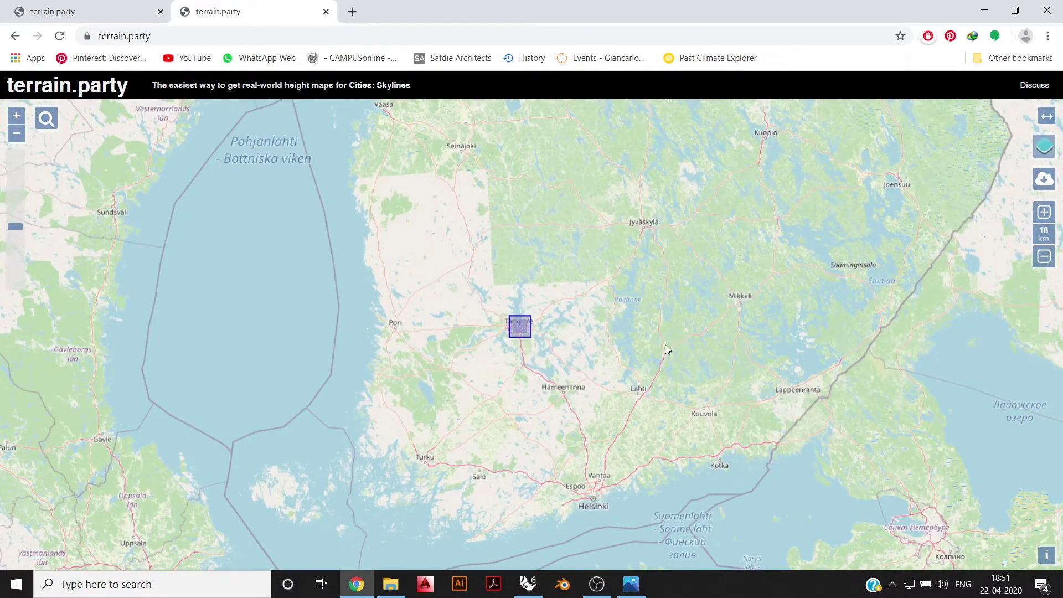
scroll(595, 337, "down", 1)
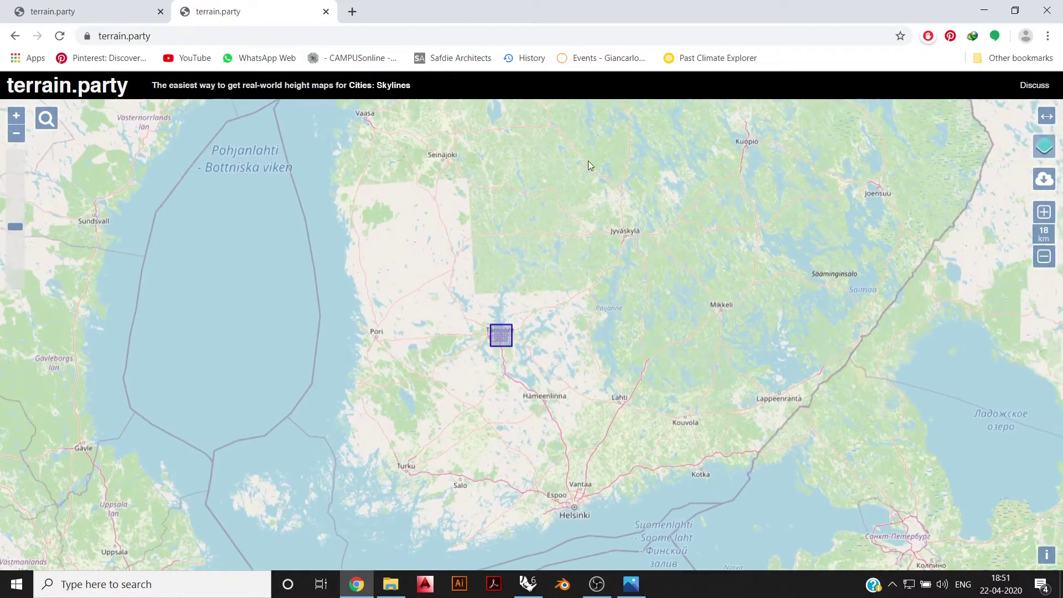
scroll(535, 326, "down", 3)
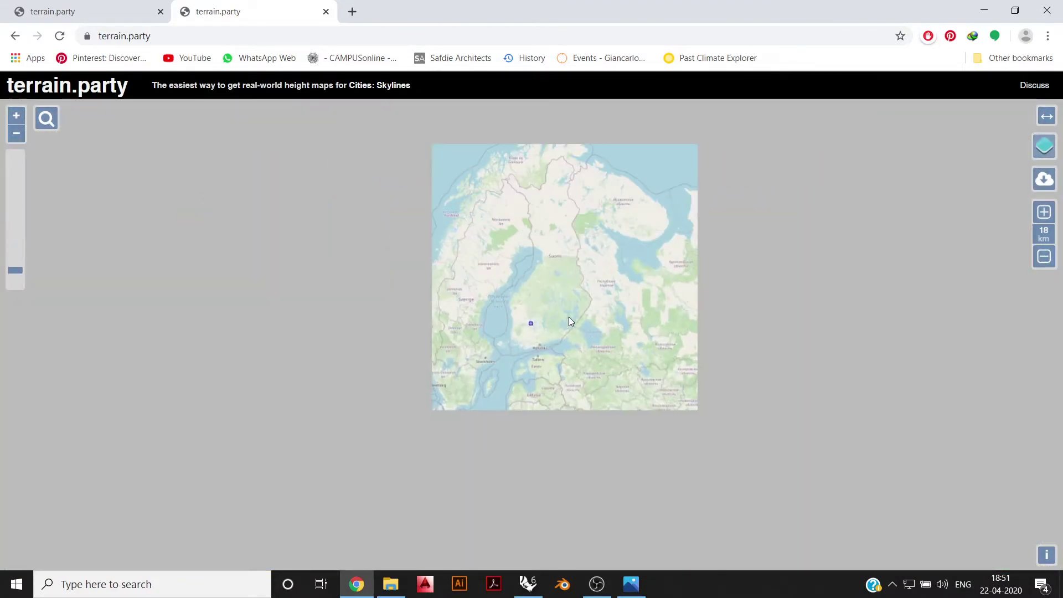
left_click_drag(569, 329, 547, 329)
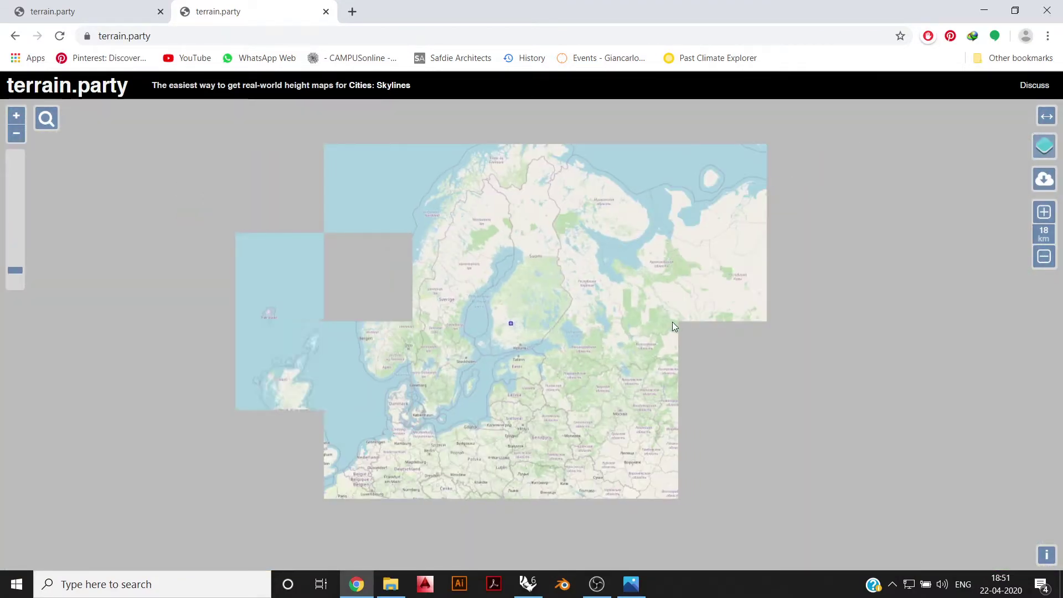
scroll(672, 324, "up", 1)
mouse_move(1044, 149)
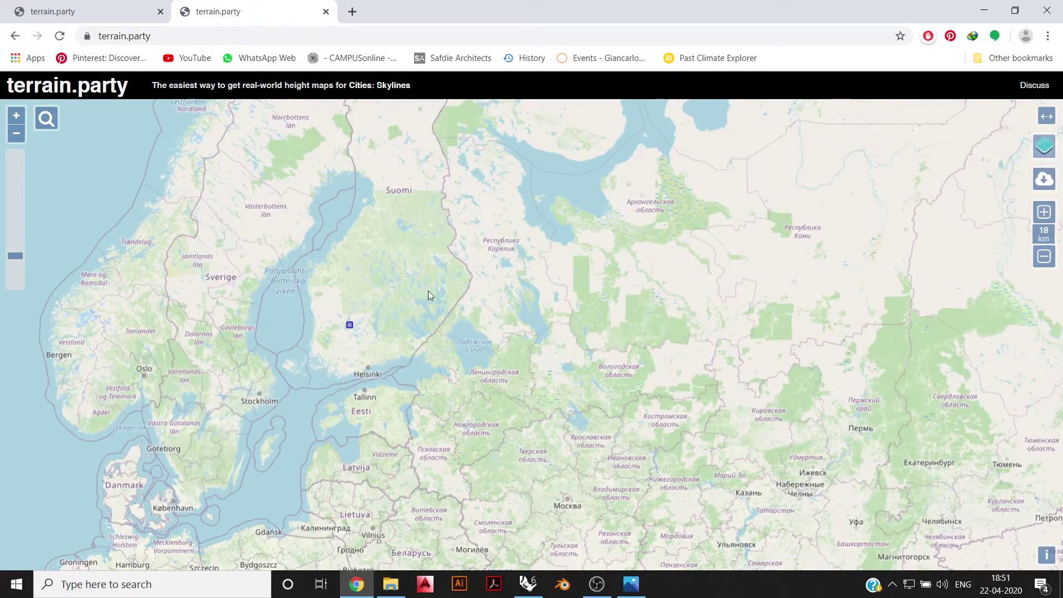
scroll(429, 294, "up", 1)
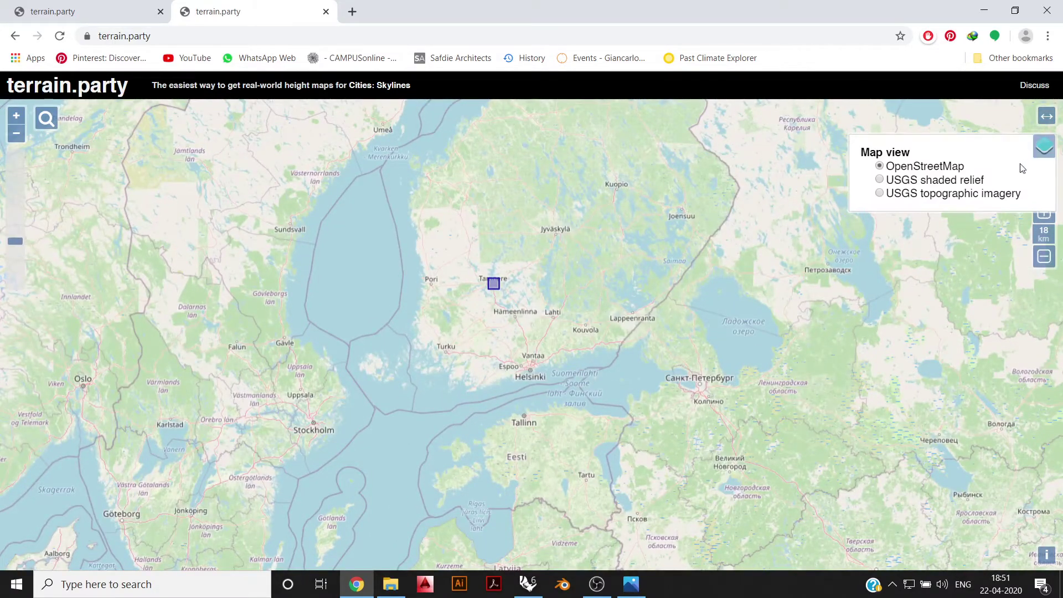
mouse_move(984, 178)
Step: Switch the map to USGS topographic imagery and compare it with the first tab's map
left_click(880, 194)
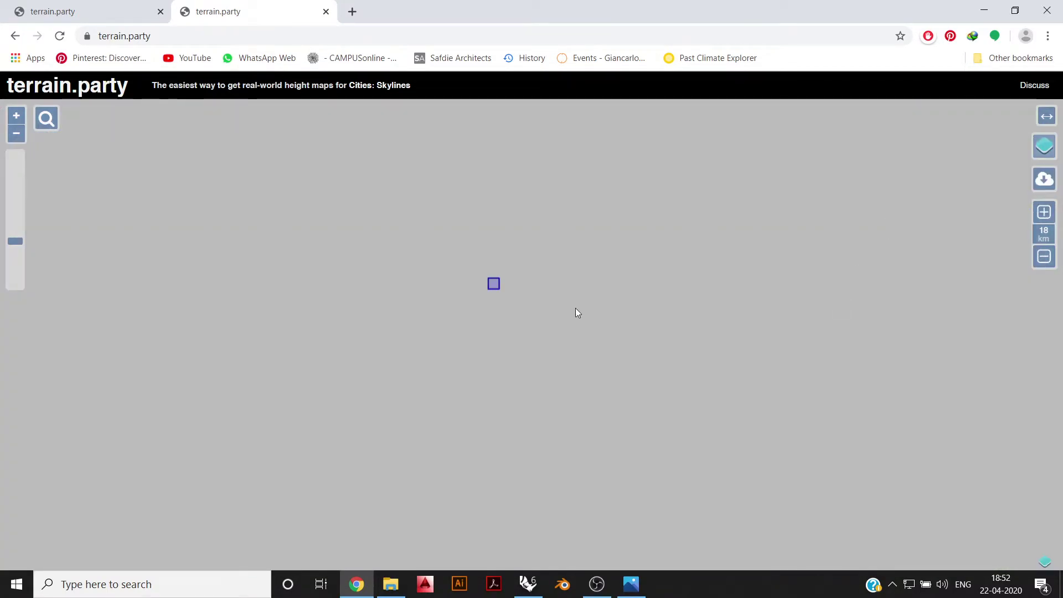
left_click(93, 7)
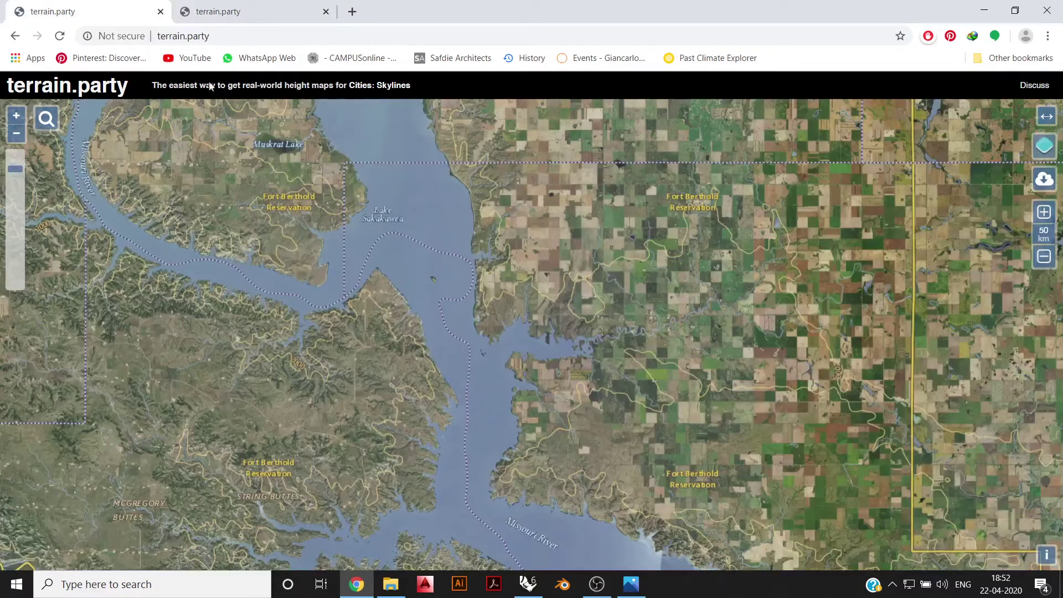
scroll(611, 271, "up", 2)
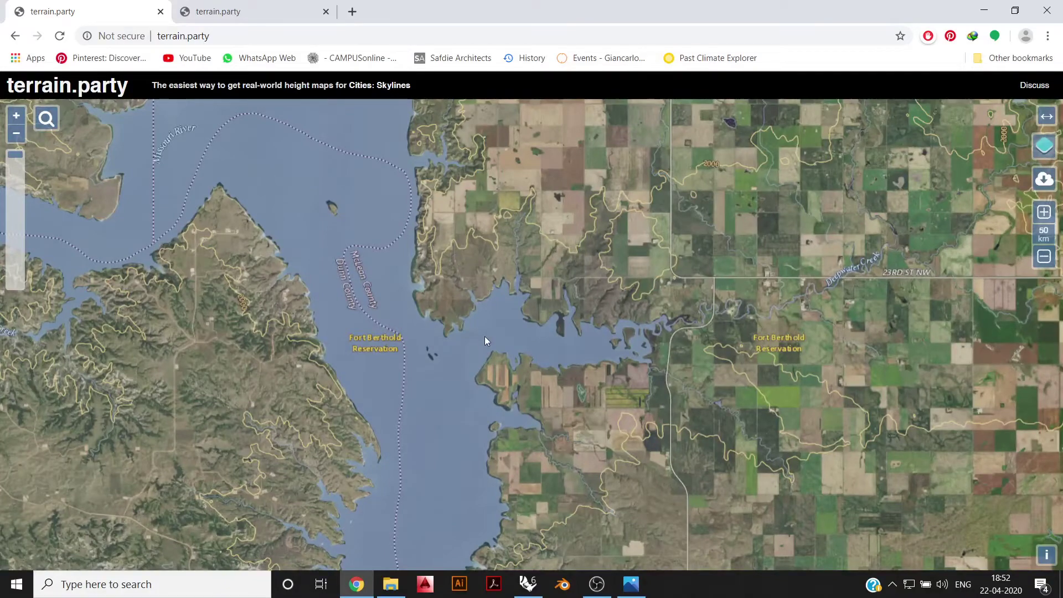
scroll(560, 327, "down", 2)
Step: Return the second tab's map to OpenStreetMap and zoom in around Tampere
left_click(238, 10)
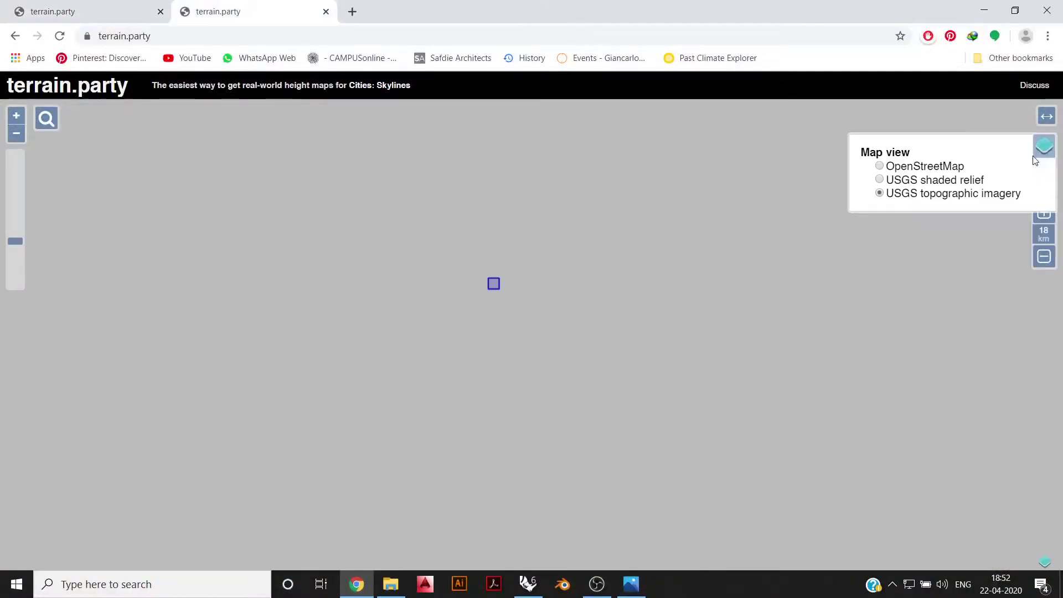
left_click(879, 166)
scroll(508, 328, "up", 2)
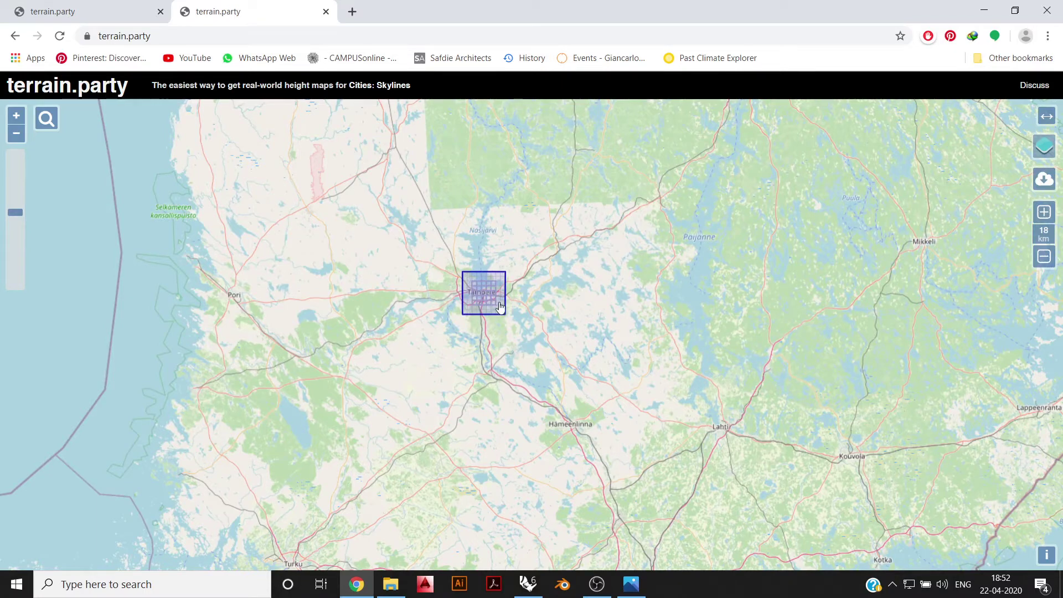
Step: Zoom the map out and move the selection square into the Gulf of Bothnia
scroll(490, 291, "up", 2)
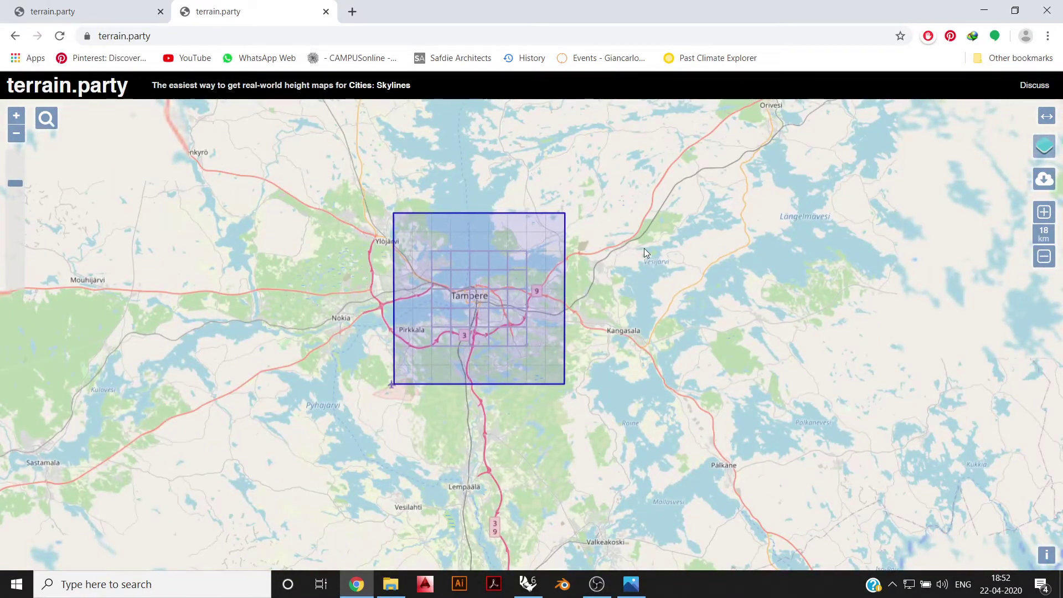
left_click_drag(643, 248, 646, 259)
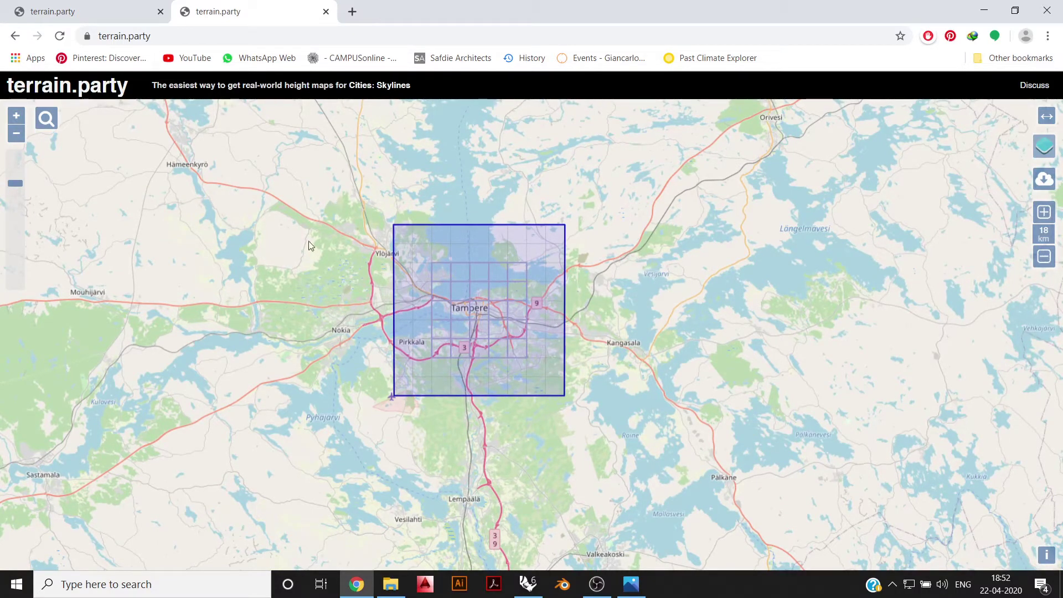
scroll(466, 318, "up", 3)
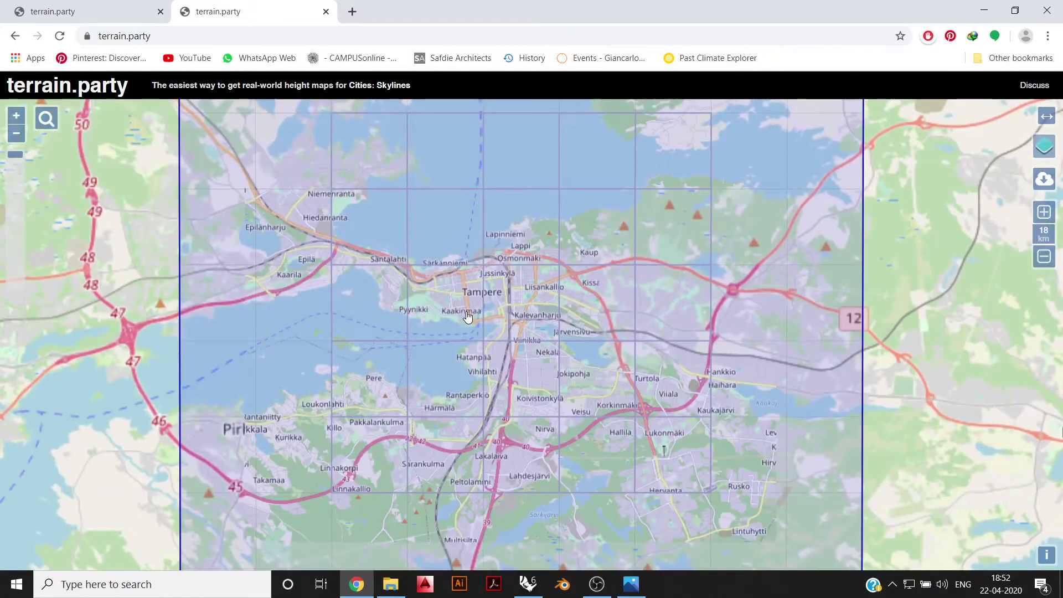
scroll(466, 315, "down", 1)
scroll(464, 314, "down", 5)
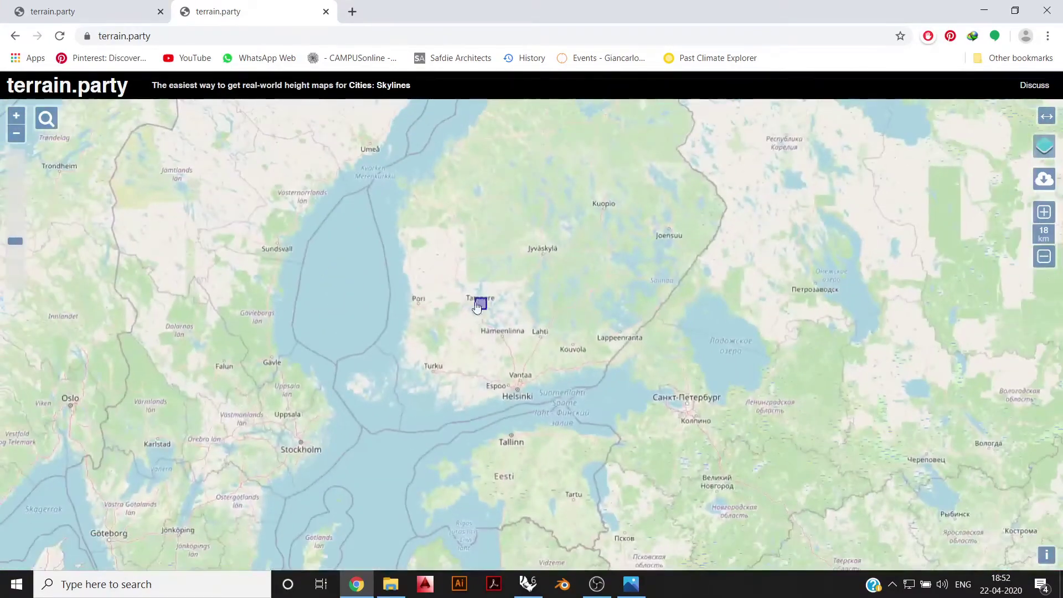
left_click_drag(483, 306, 872, 318)
right_click(322, 295)
key("Escape")
Step: Move the selection square east past Lake Onega to the Himalayas and zoom in on it
scroll(872, 317, "down", 2)
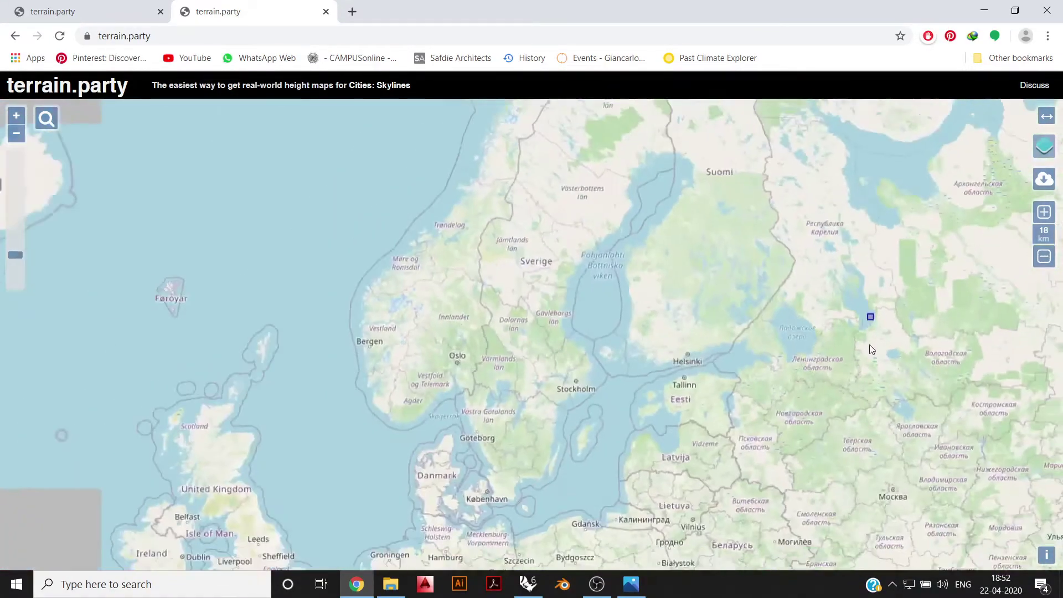
left_click_drag(807, 355, 403, 195)
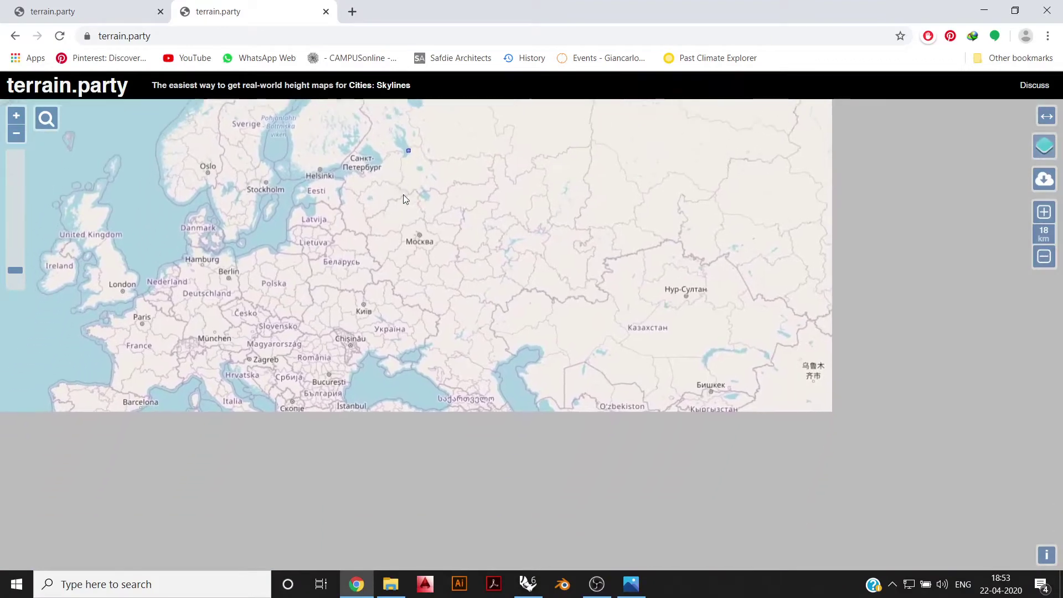
scroll(403, 197, "down", 1)
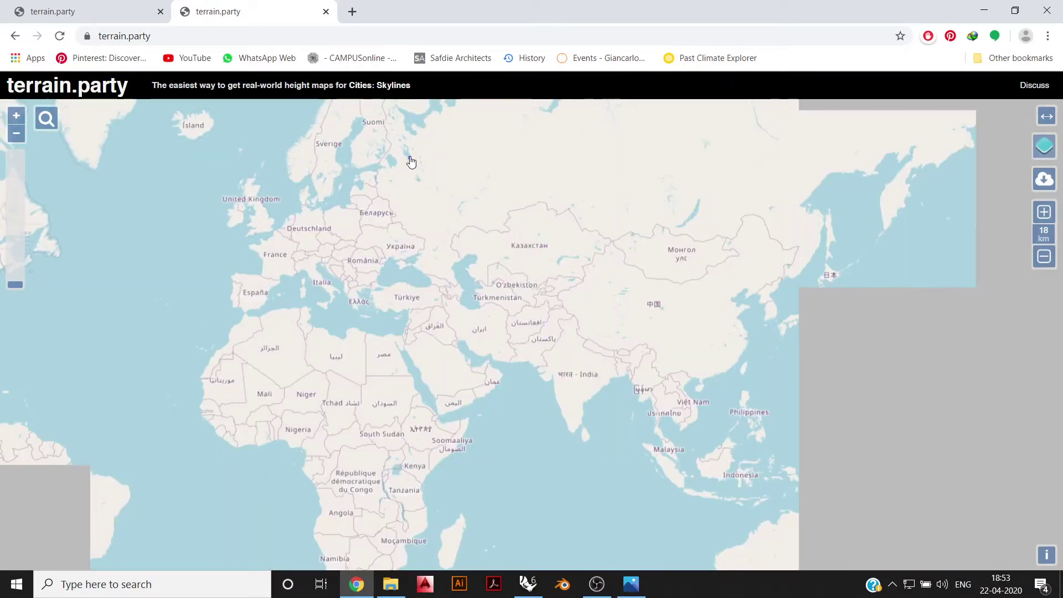
left_click_drag(409, 158, 609, 334)
scroll(596, 342, "up", 5)
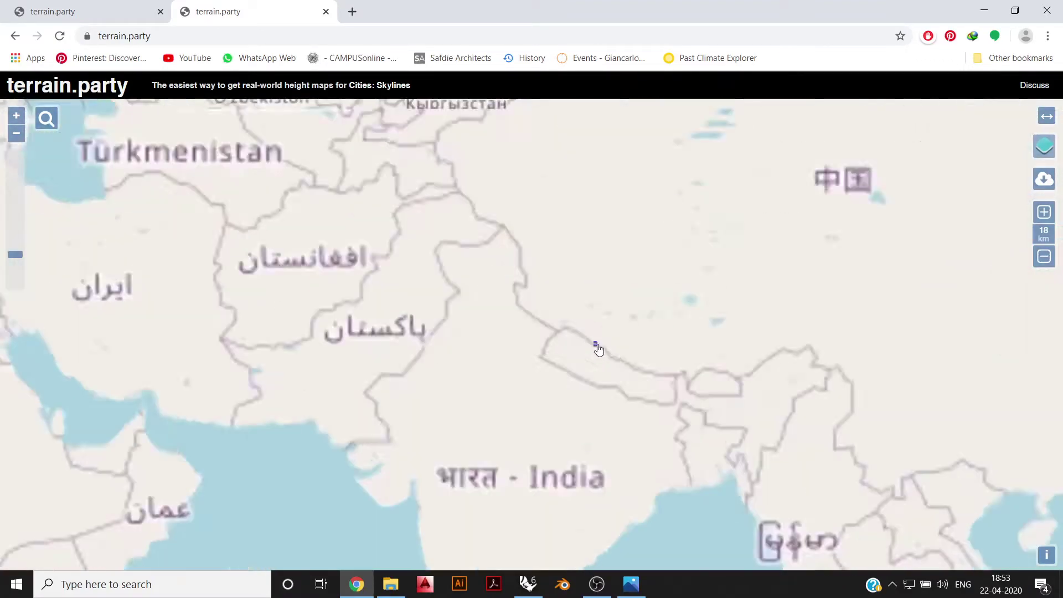
Step: Dismiss the place search prompt and pan the map so the square shifts right
left_click(47, 123)
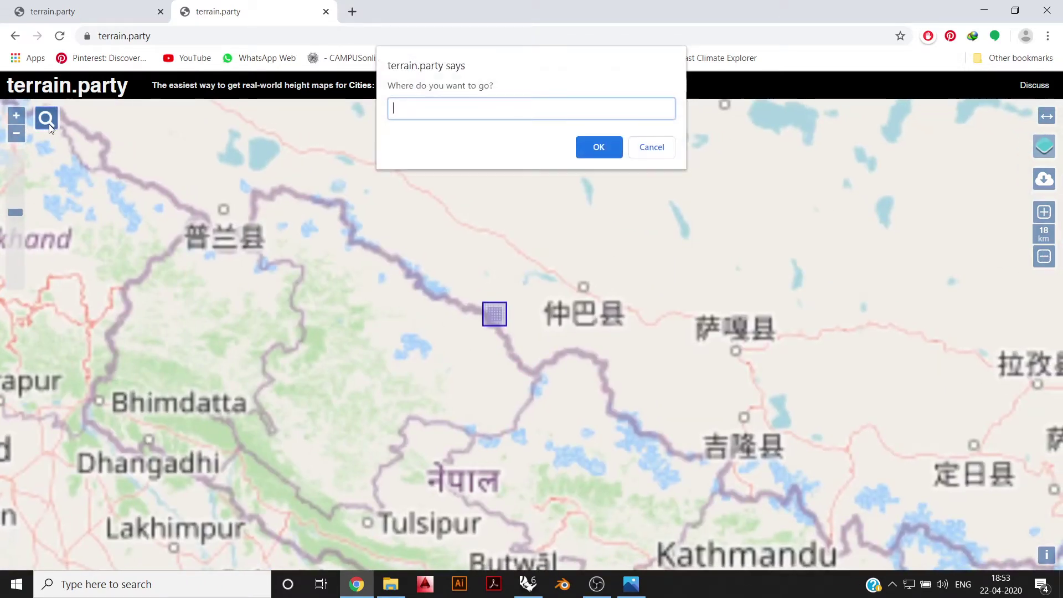
left_click(672, 154)
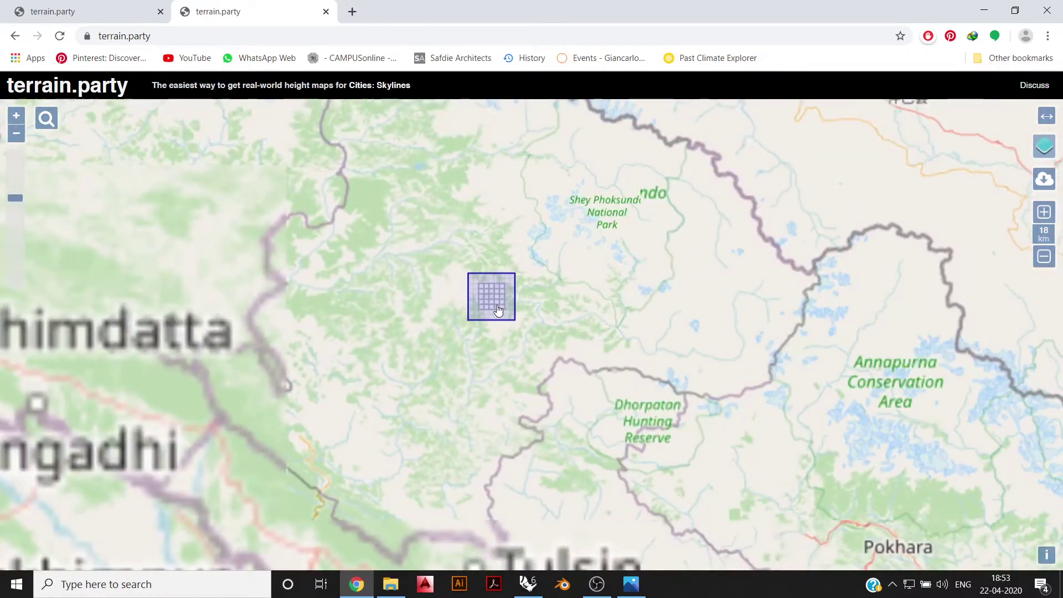
scroll(488, 274, "up", 1)
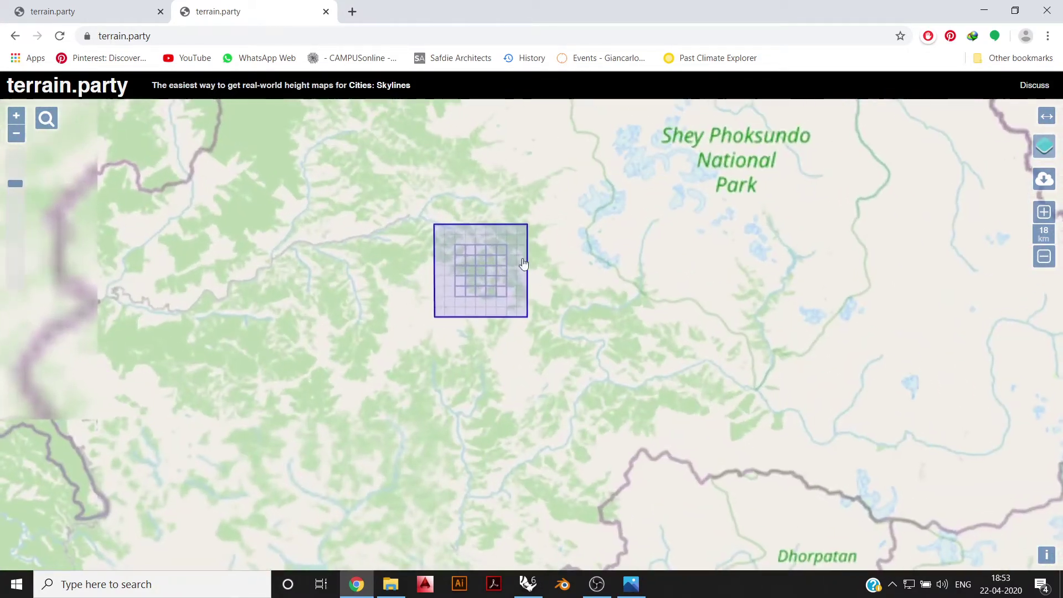
left_click_drag(524, 264, 605, 247)
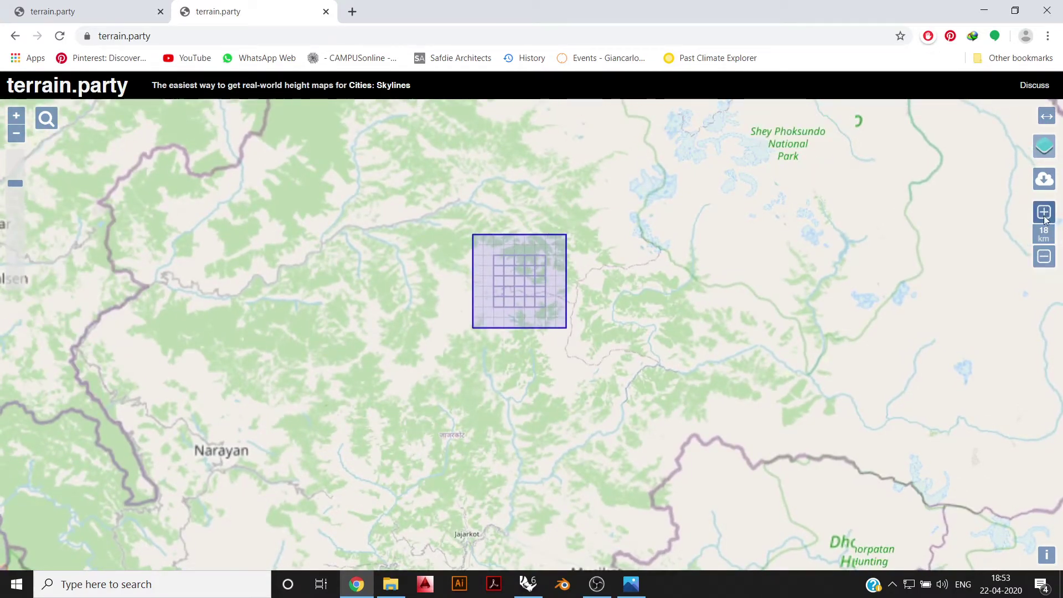
Step: Shrink the selection area to 8 km, then enlarge it step by step to 60 km
left_click(1049, 260)
left_click(1050, 262)
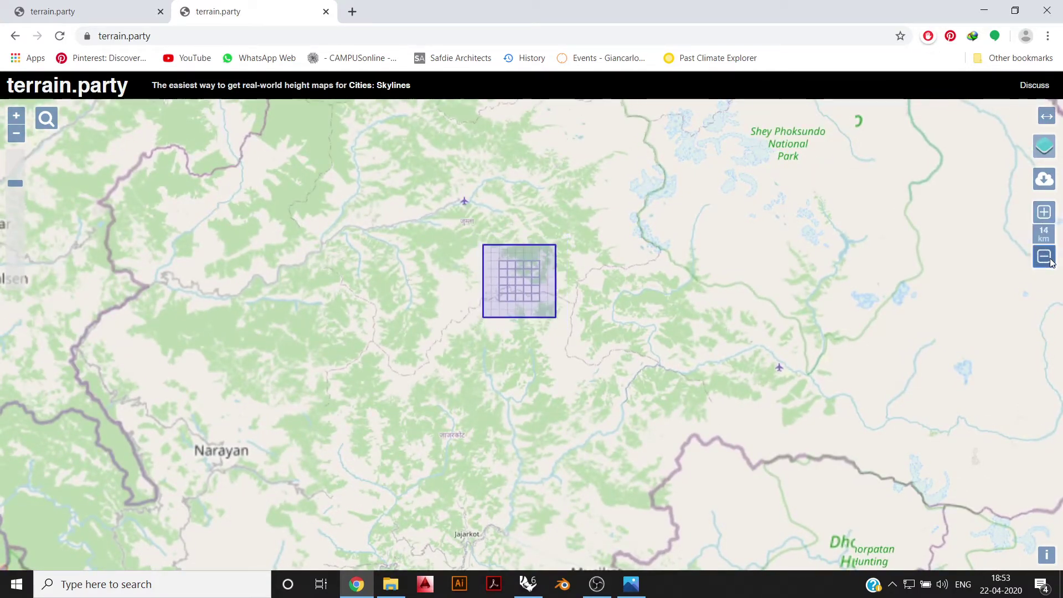
left_click(1051, 262)
left_click(1050, 262)
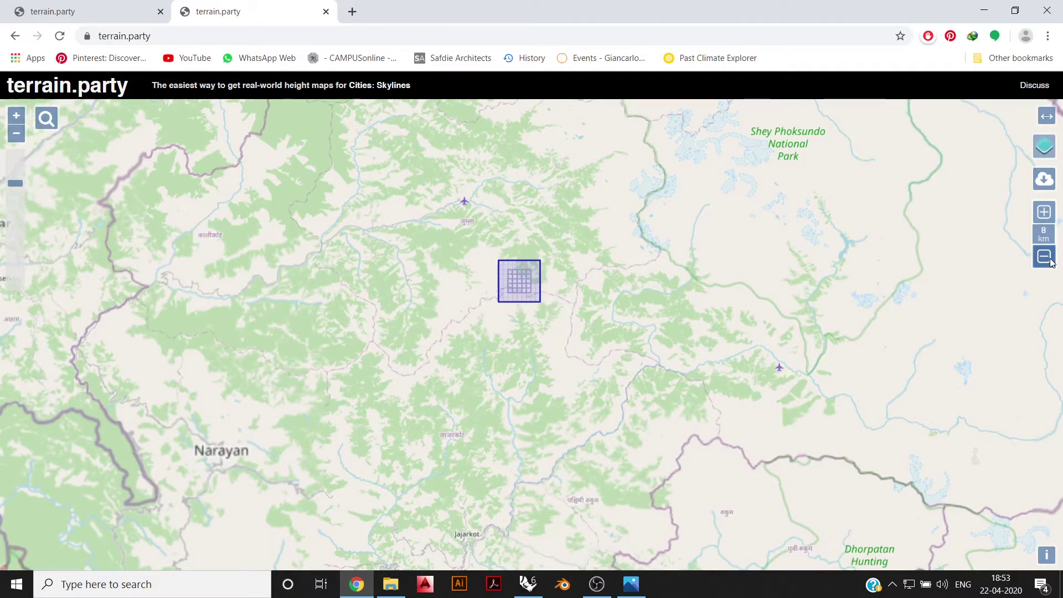
left_click(1044, 214)
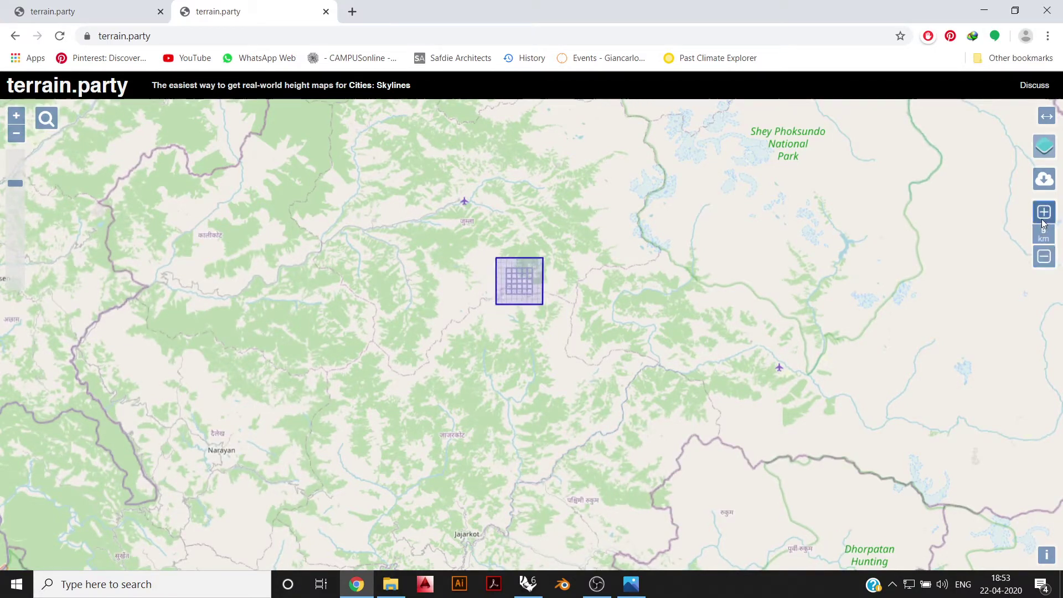
left_click(1045, 214)
left_click(1046, 216)
left_click(1047, 218)
left_click(1046, 218)
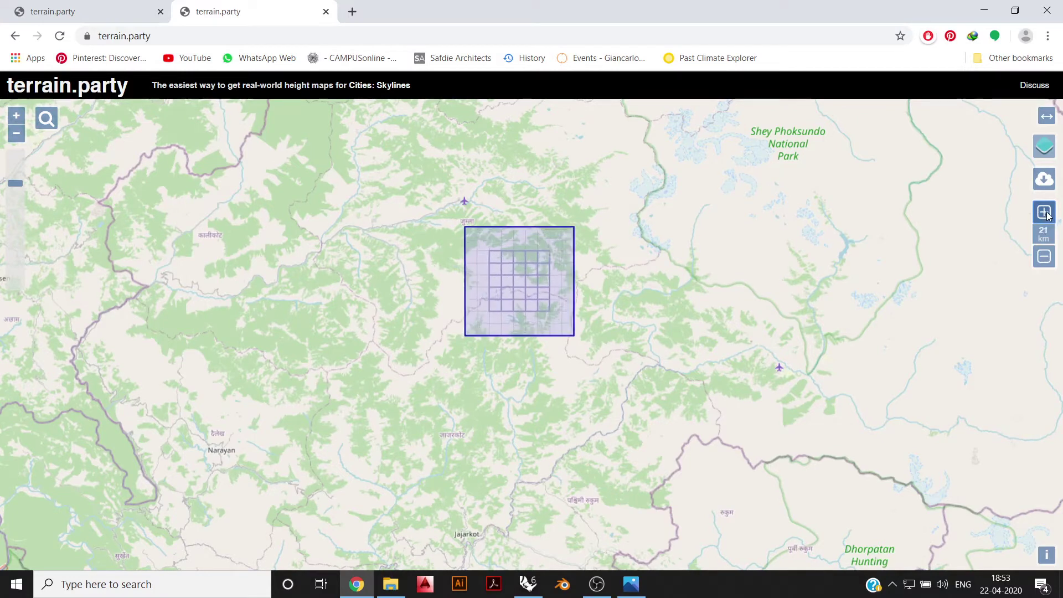
left_click(1046, 217)
left_click(1047, 217)
left_click(1048, 216)
left_click(1048, 215)
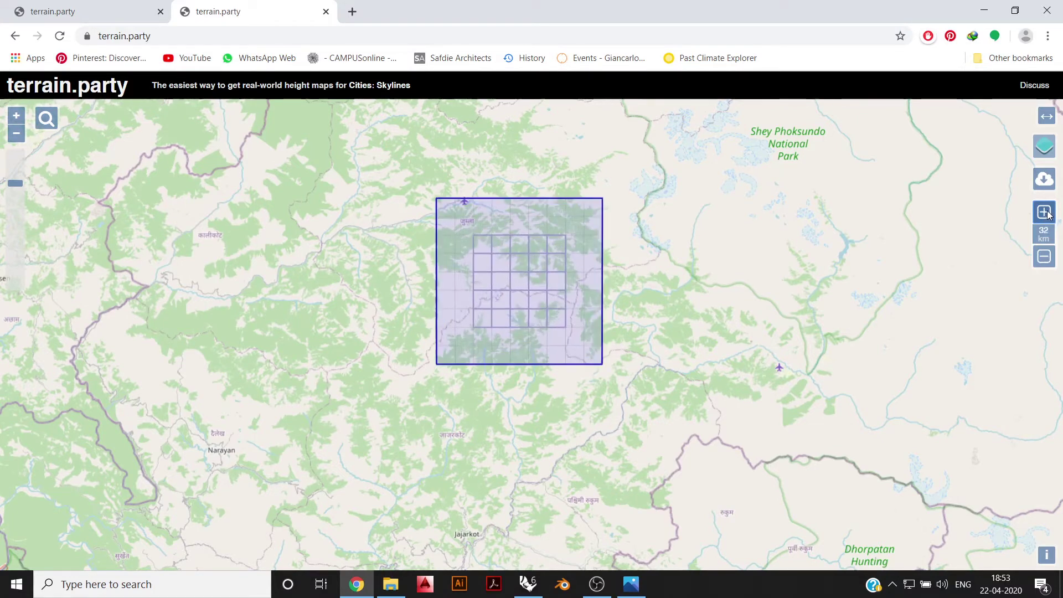
left_click(1047, 215)
left_click(1047, 215)
left_click(1047, 215)
left_click(1048, 215)
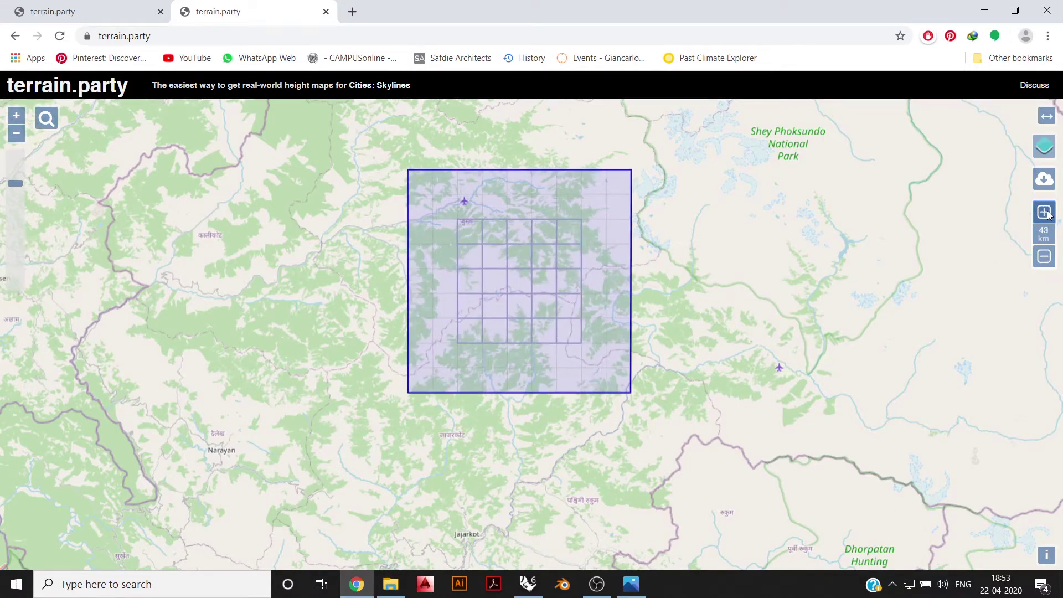
left_click(1047, 215)
left_click(1048, 214)
left_click(1047, 215)
left_click(1047, 215)
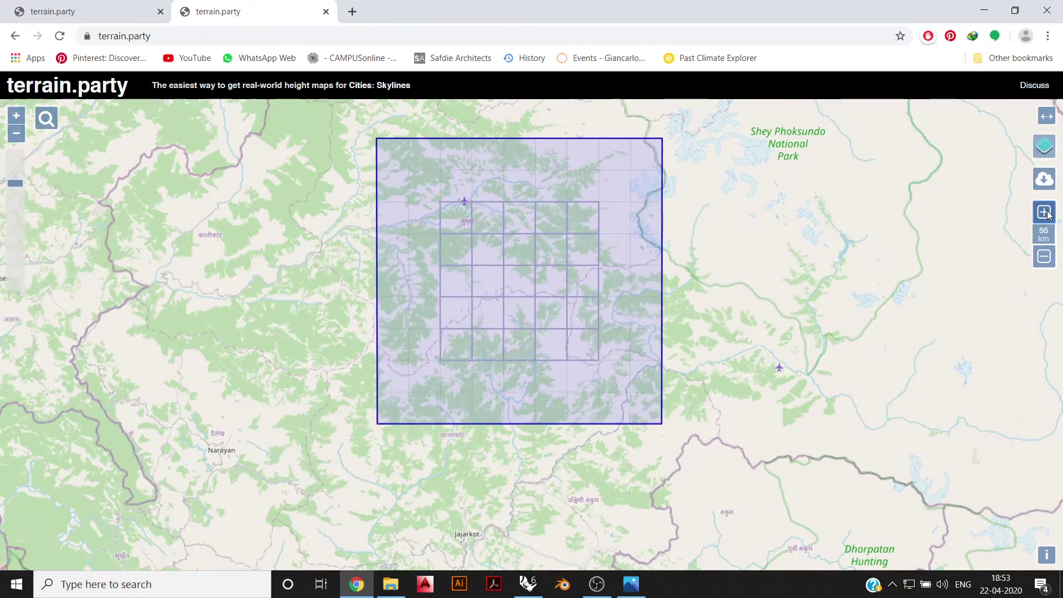
left_click(1048, 215)
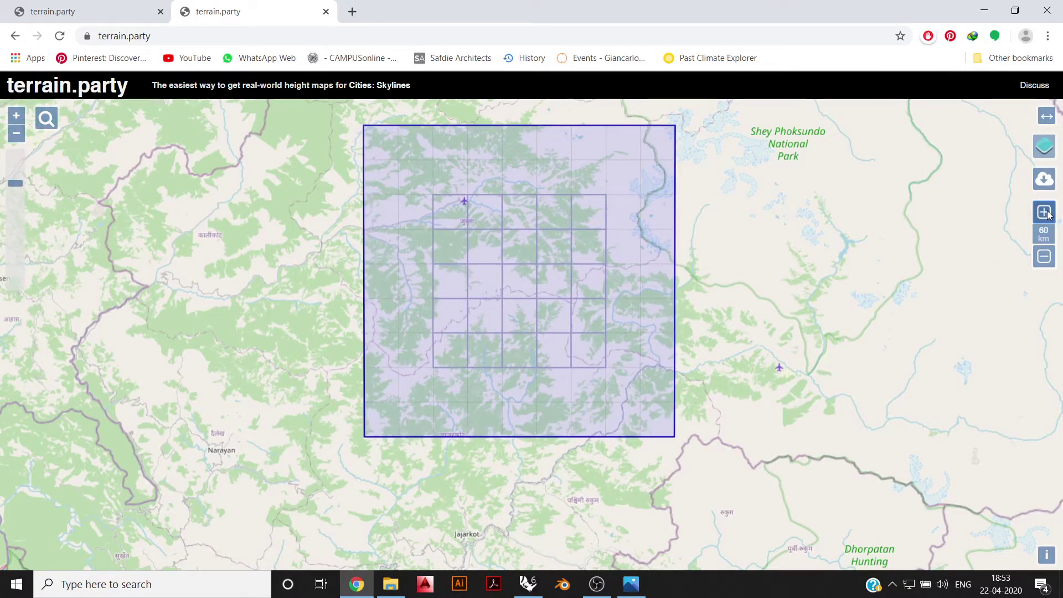
Step: Shrink the selection area back down from 60 km to 30 km
left_click(1051, 256)
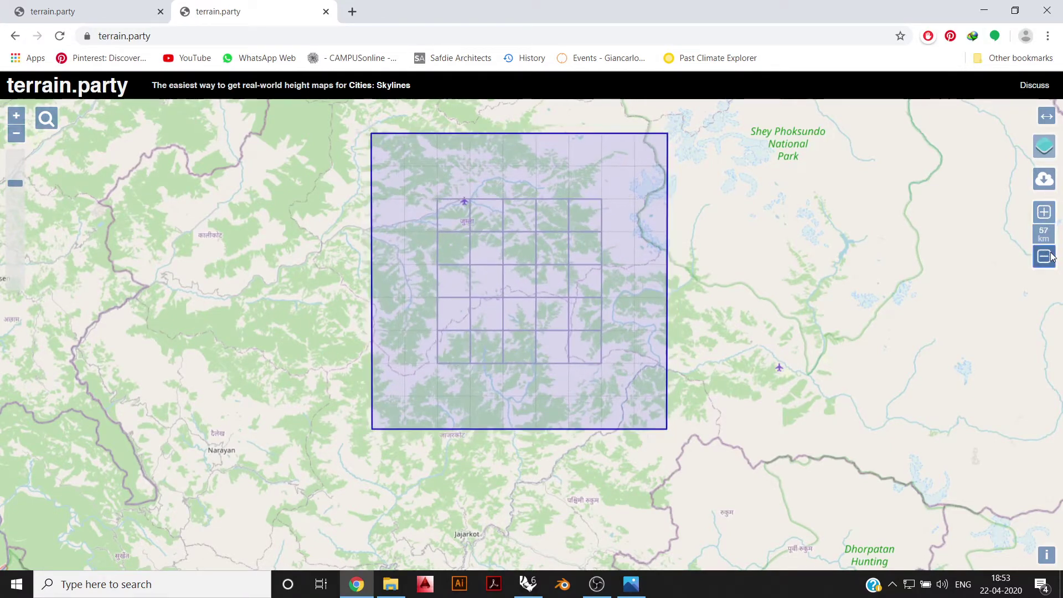
left_click(1051, 256)
left_click(1051, 256)
left_click(1051, 256)
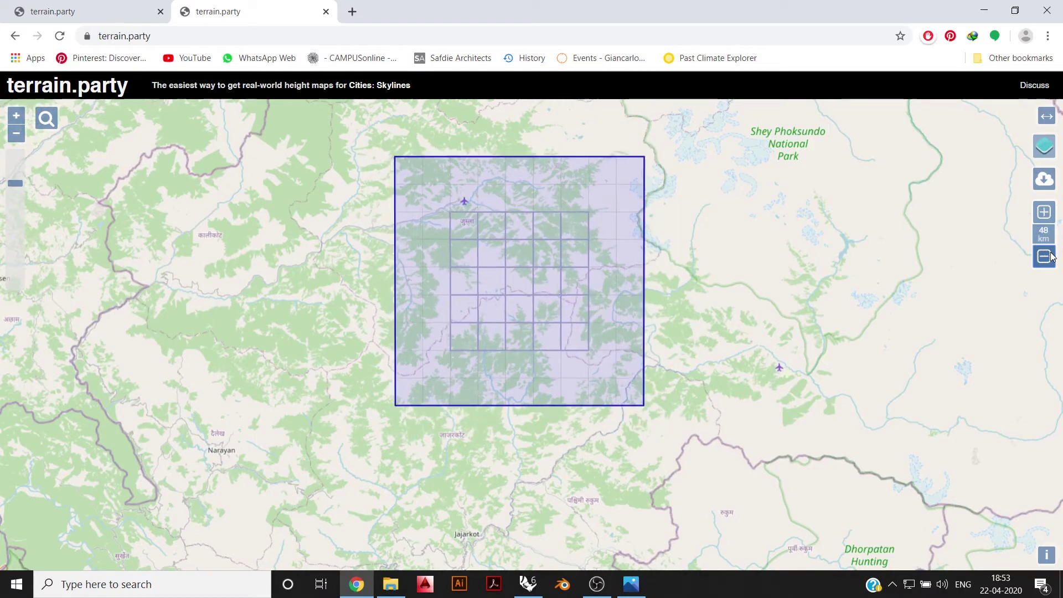
left_click(1051, 257)
left_click(1051, 256)
left_click(1051, 257)
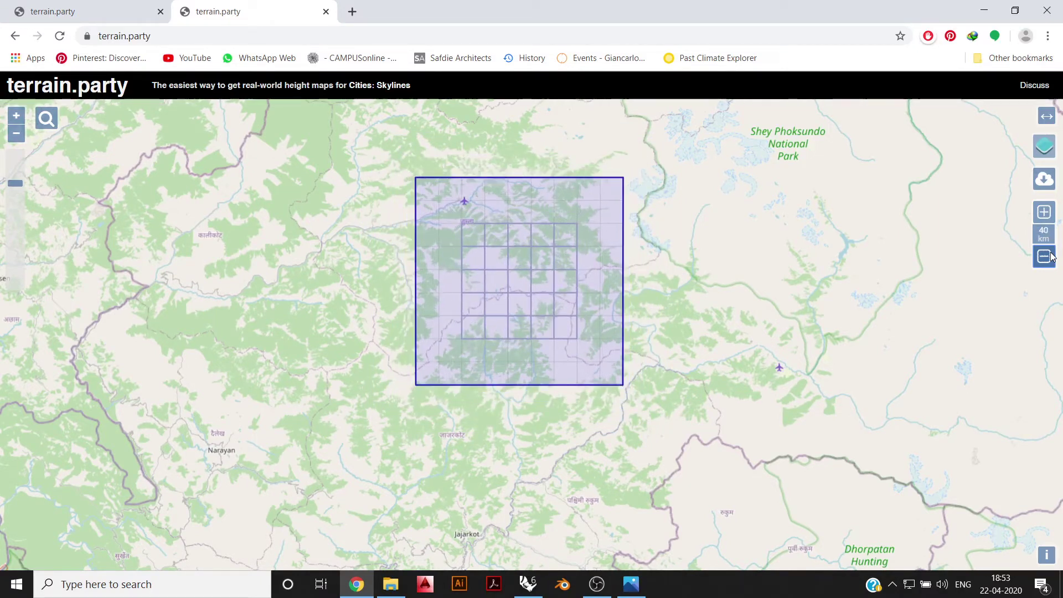
left_click(1051, 257)
left_click(1051, 257)
left_click(1051, 257)
left_click(1051, 256)
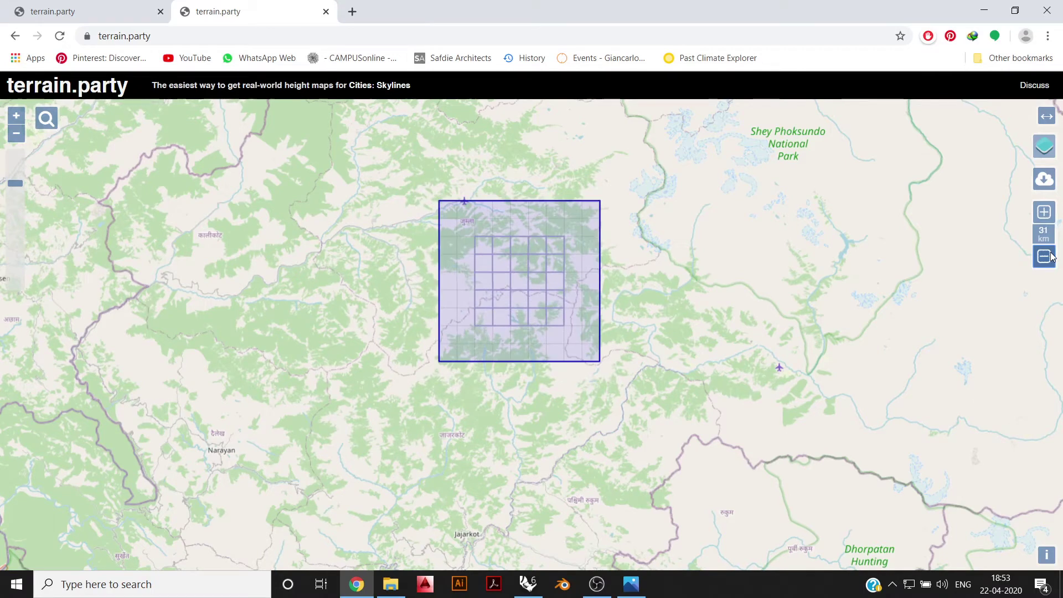
Step: Centre the 30 km selection square over the mountain terrain
mouse_move(514, 279)
left_mouse_down()
mouse_move(506, 287)
mouse_move(500, 273)
left_mouse_up()
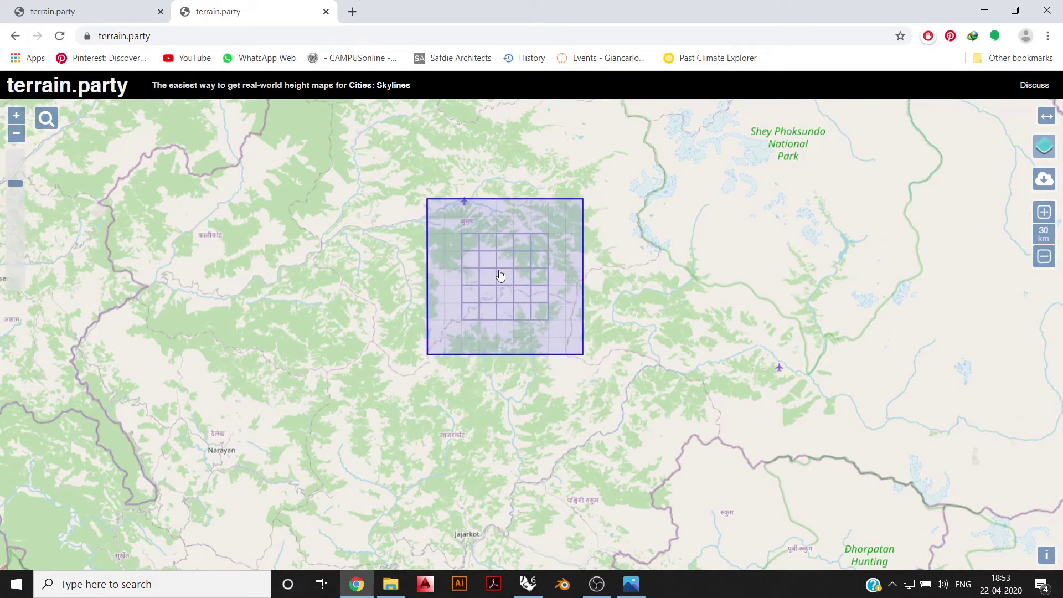
left_click_drag(667, 223, 681, 242)
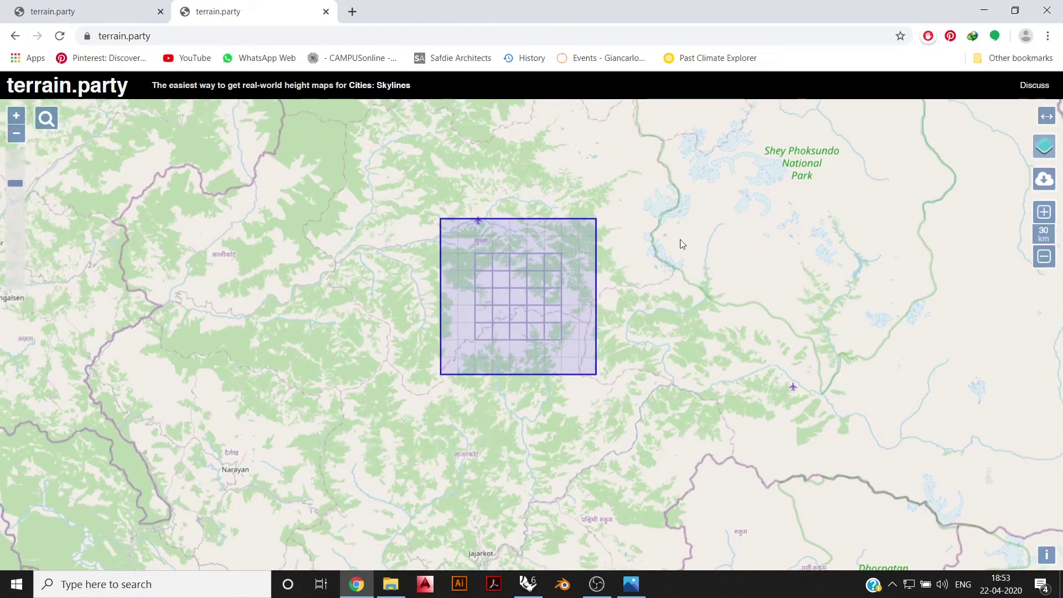
left_click(1044, 180)
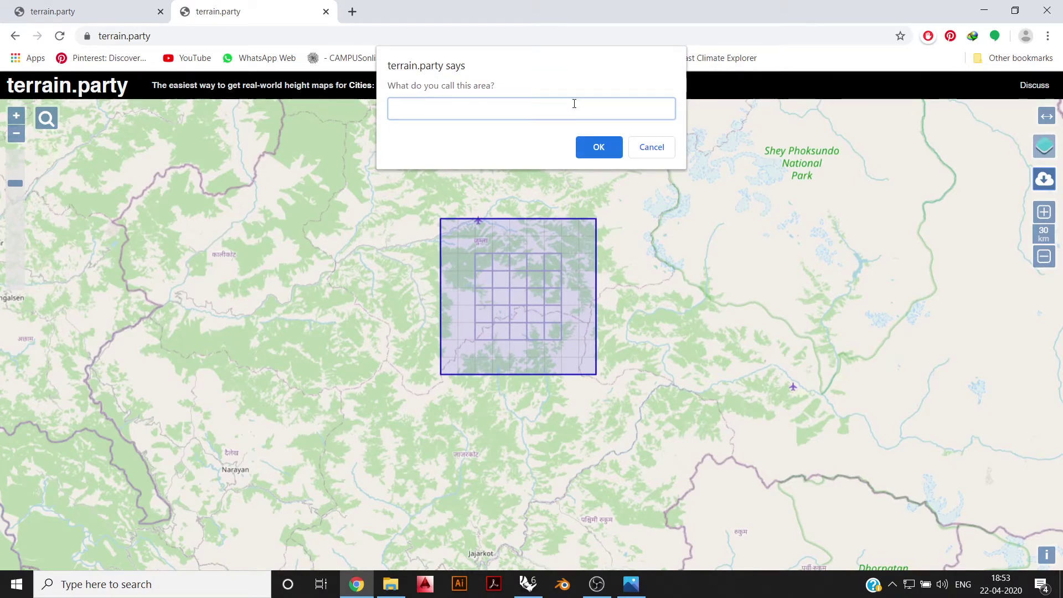
Step: Confirm the height-map download without naming the area, dismiss the notice, and return to Rhino
key("Return")
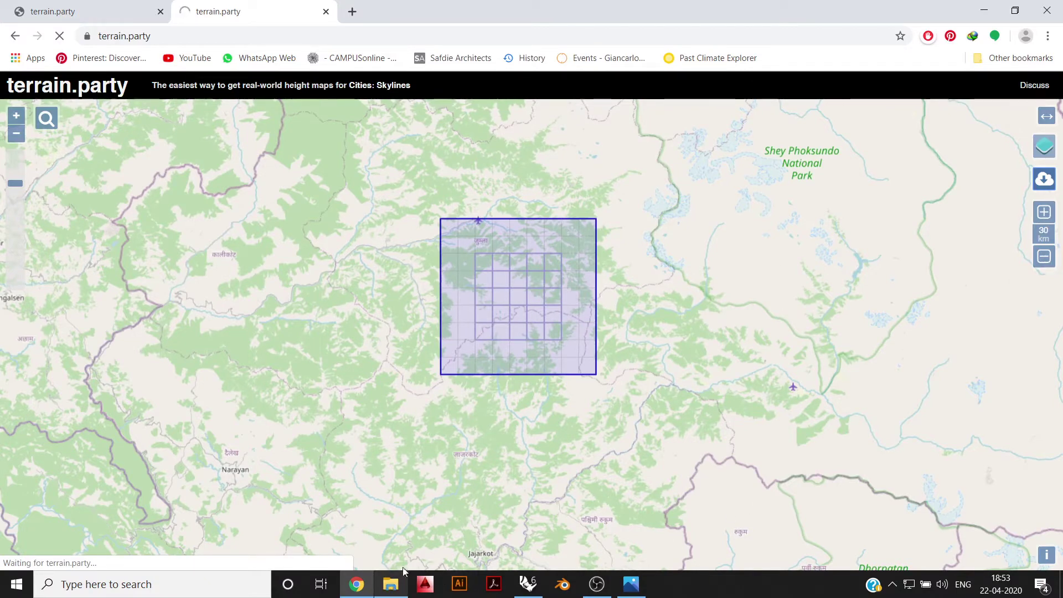
mouse_move(381, 593)
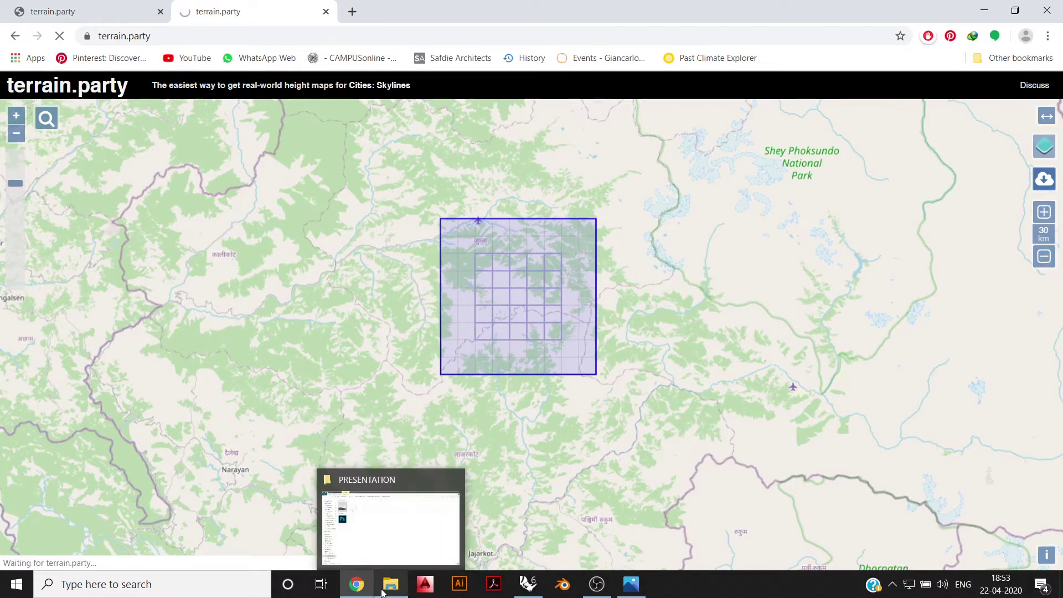
left_click(705, 211)
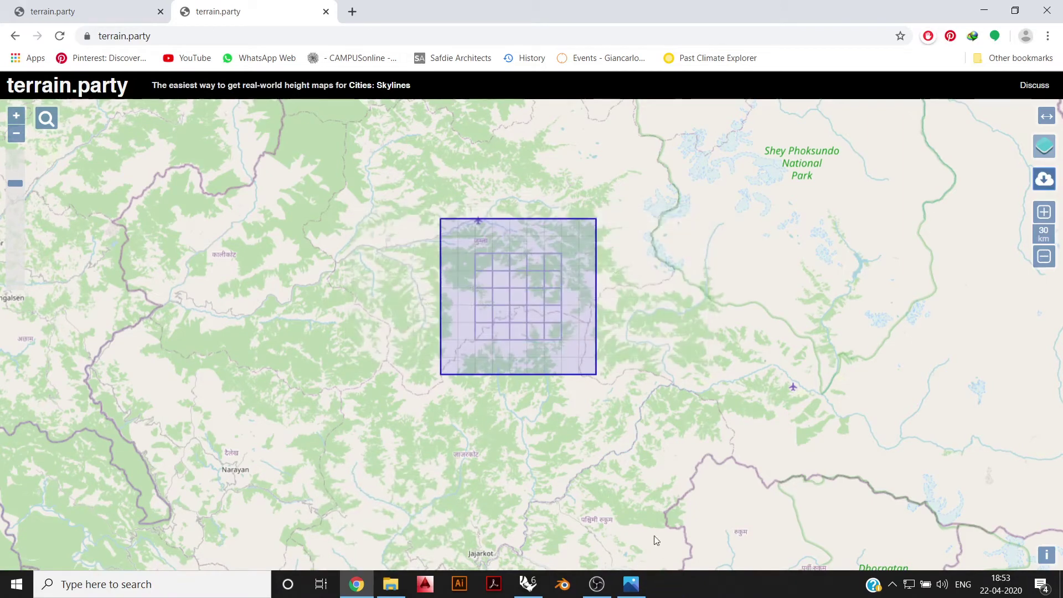
mouse_move(528, 586)
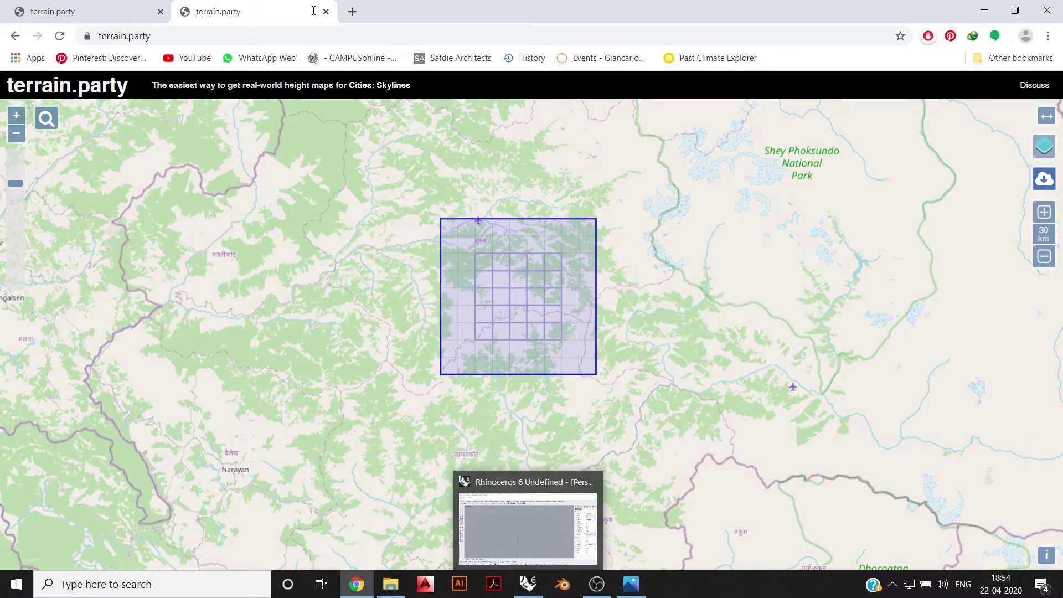
left_click(543, 559)
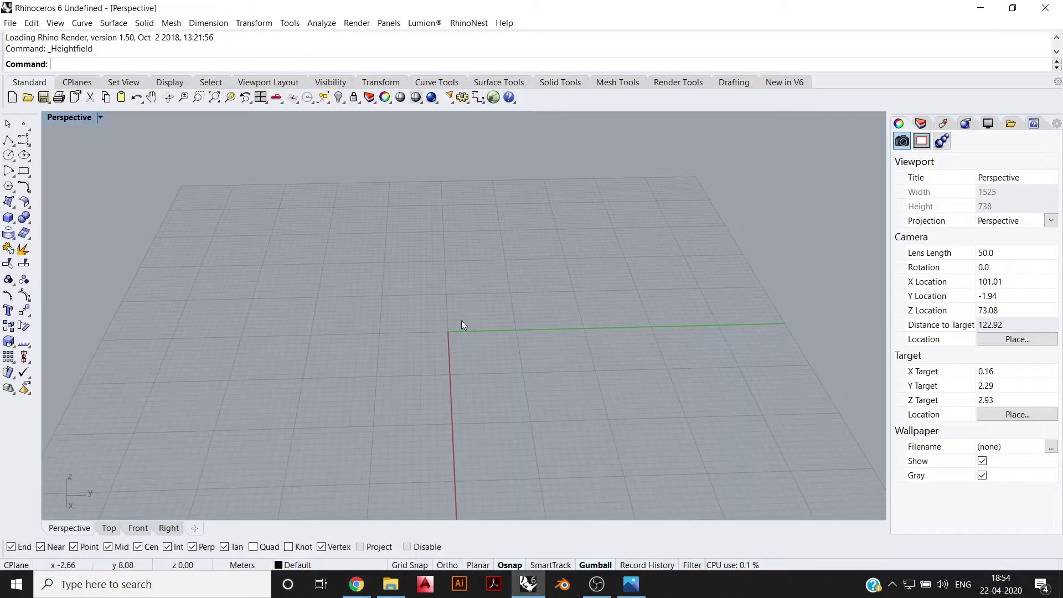
Step: Start a new Surface > Heightfield from Image in Rhino
right_click_drag(463, 326, 343, 243)
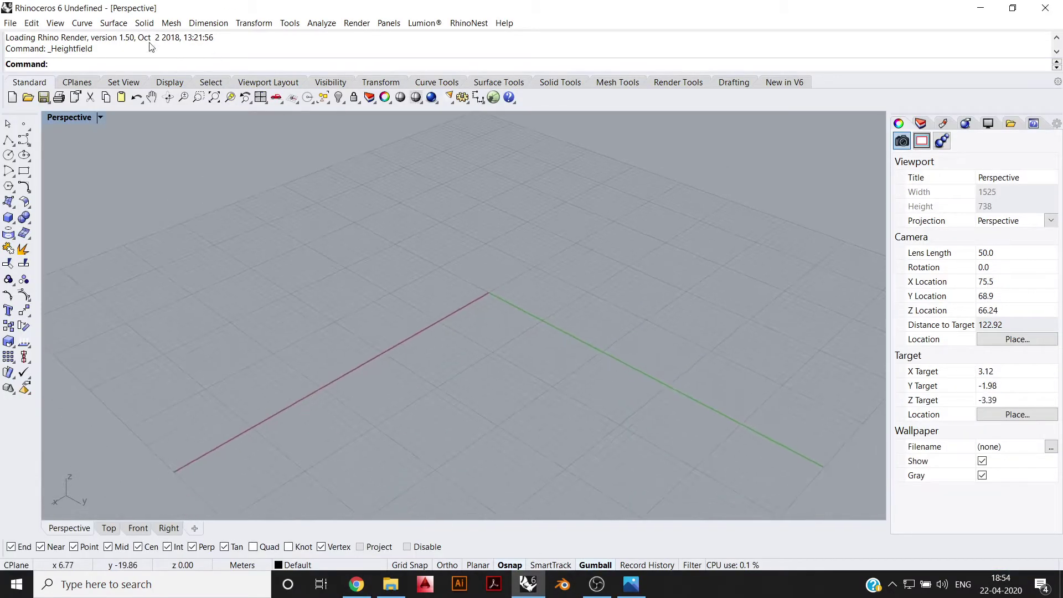
left_click(114, 23)
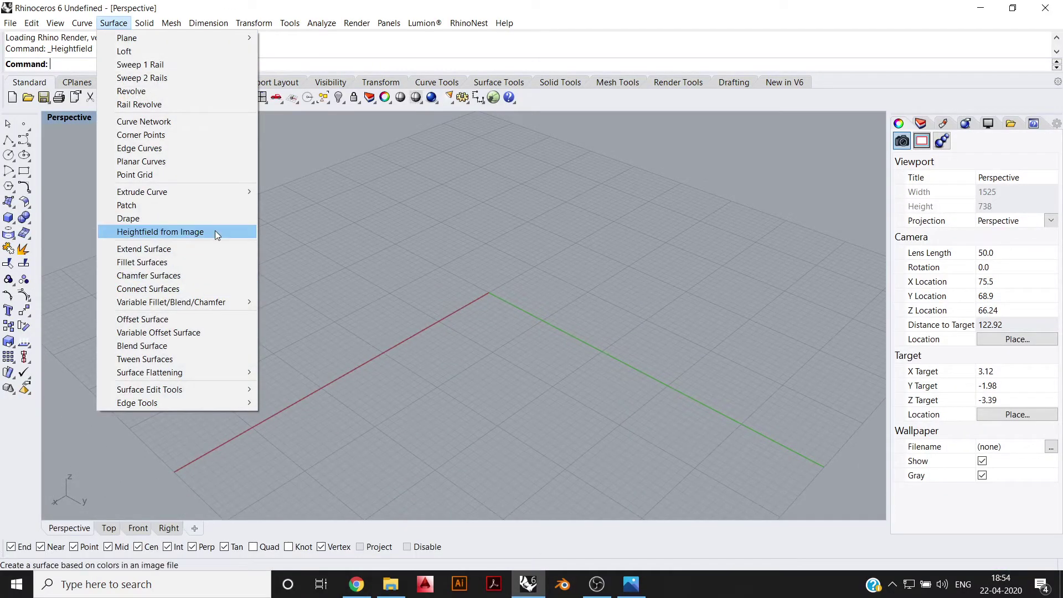
left_click(212, 231)
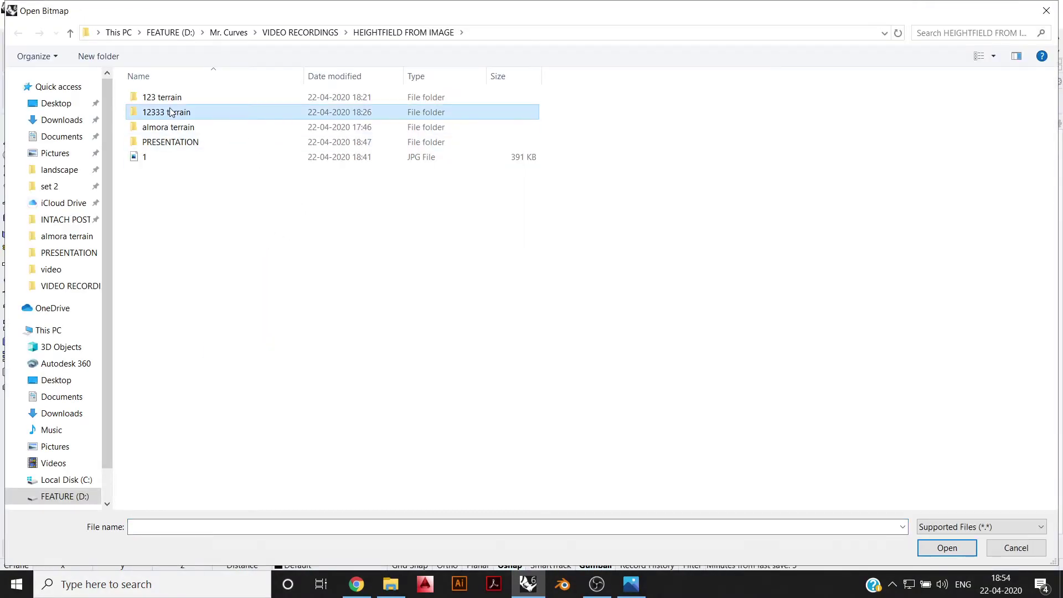
Step: In Open Bitmap, open the 123 terrain folder and view its height maps as Extra large icons
double_click(194, 112)
right_click(311, 212)
left_click(20, 32)
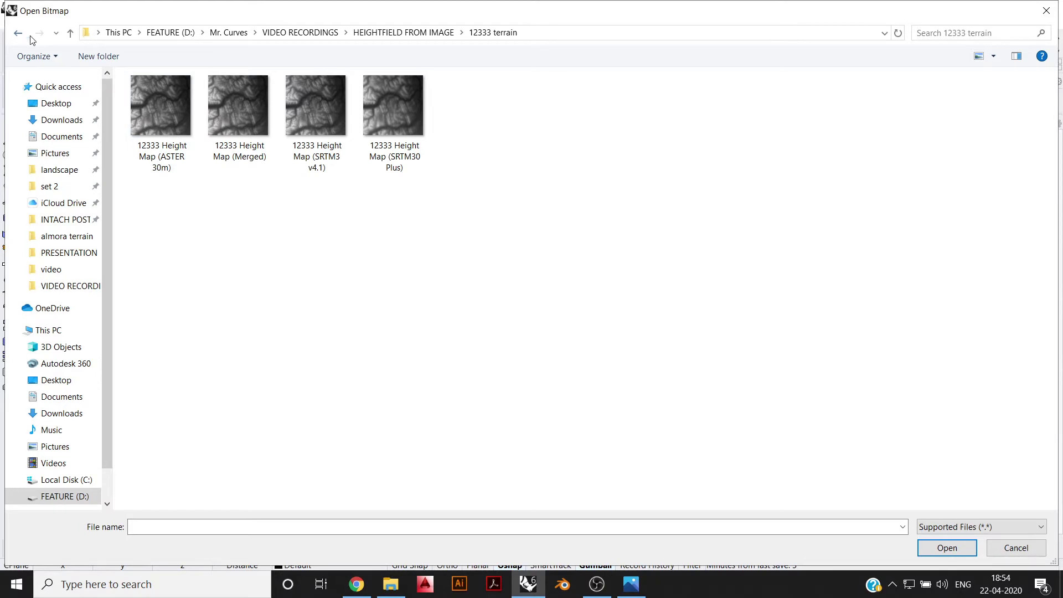
left_click(19, 33)
left_click(185, 103)
double_click(186, 103)
right_click(327, 236)
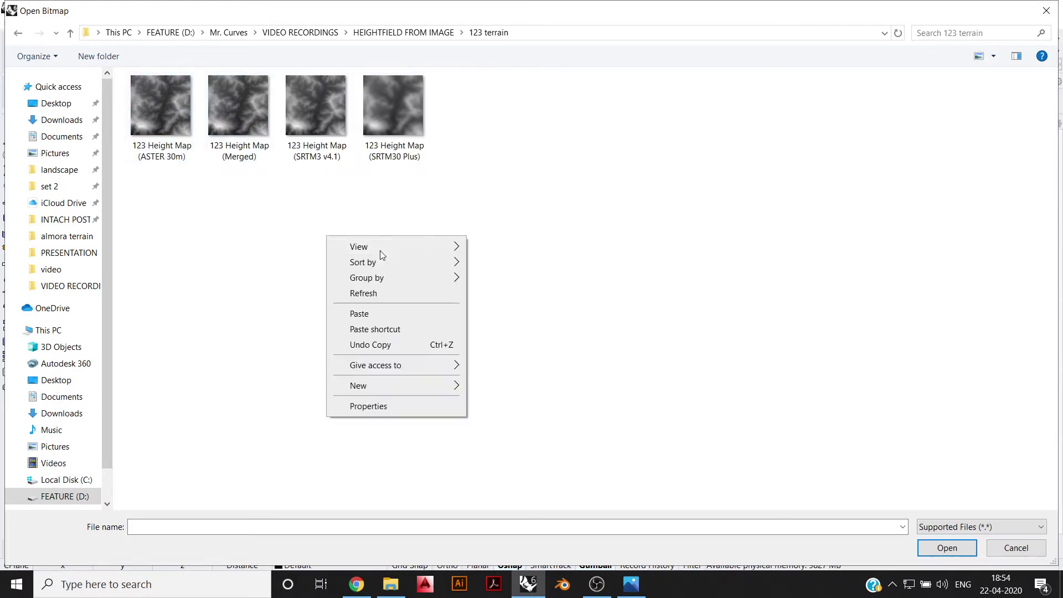
mouse_move(465, 253)
left_click(498, 247)
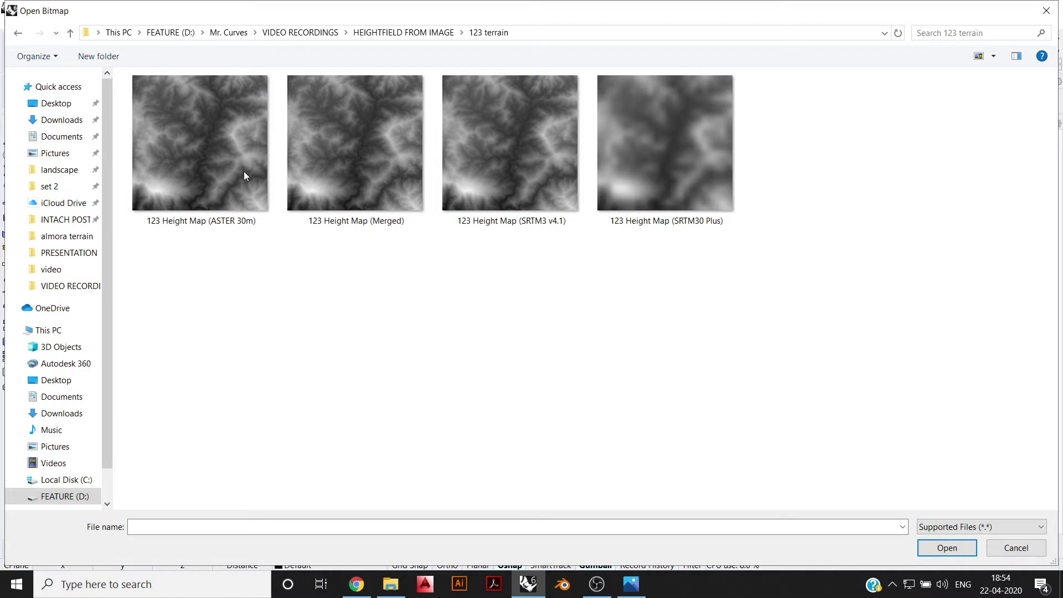
Step: In File Explorer, go from VIDEO RECORDINGS through HEIGHTFIELD FROM IMAGE into 123 terrain and select 123 README
mouse_move(393, 588)
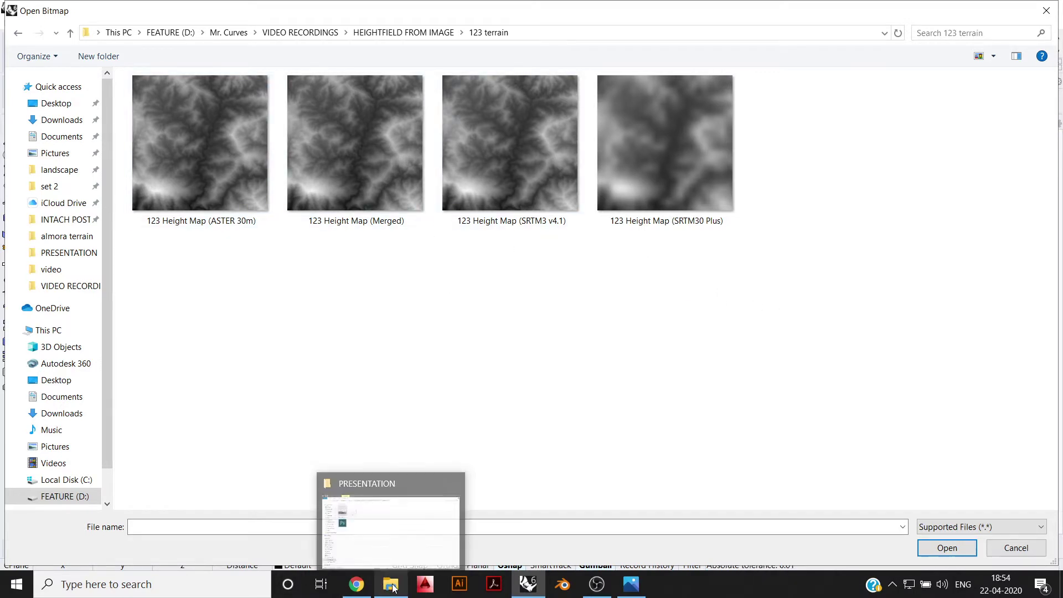
left_click(391, 529)
left_click(295, 44)
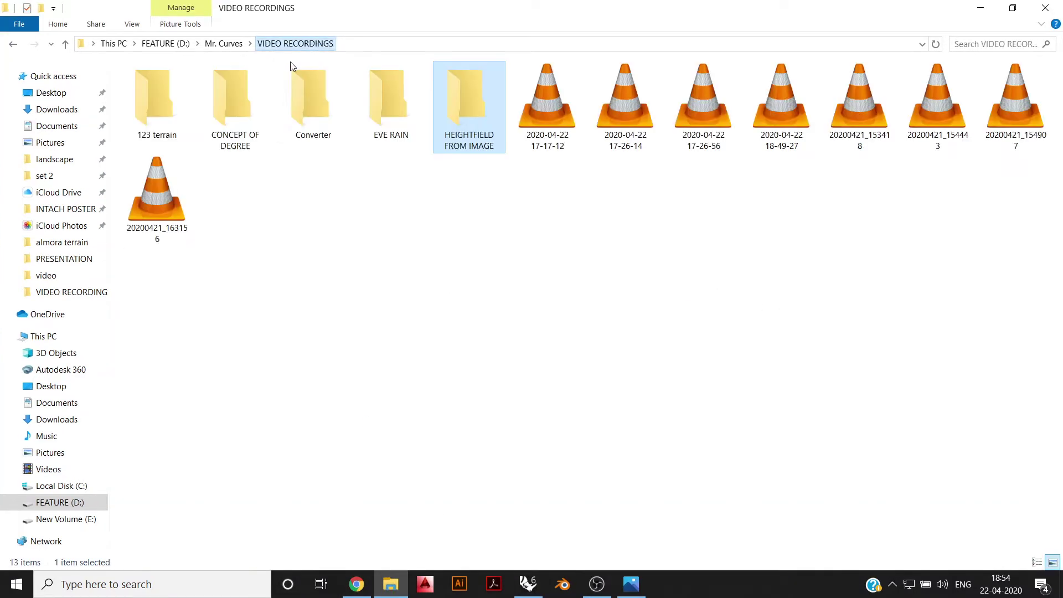
double_click(460, 119)
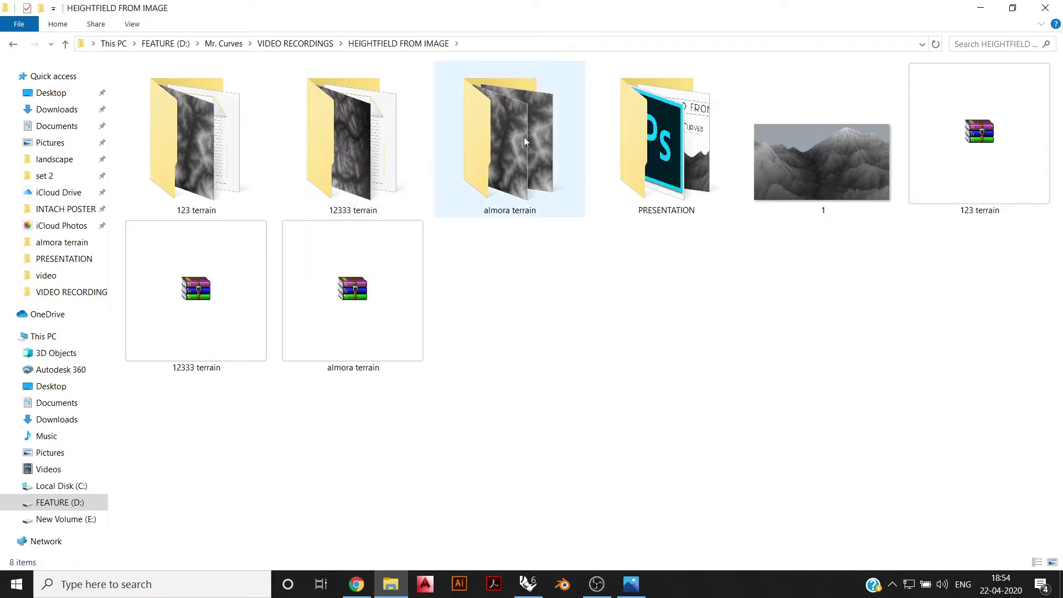
left_click(188, 142)
double_click(221, 156)
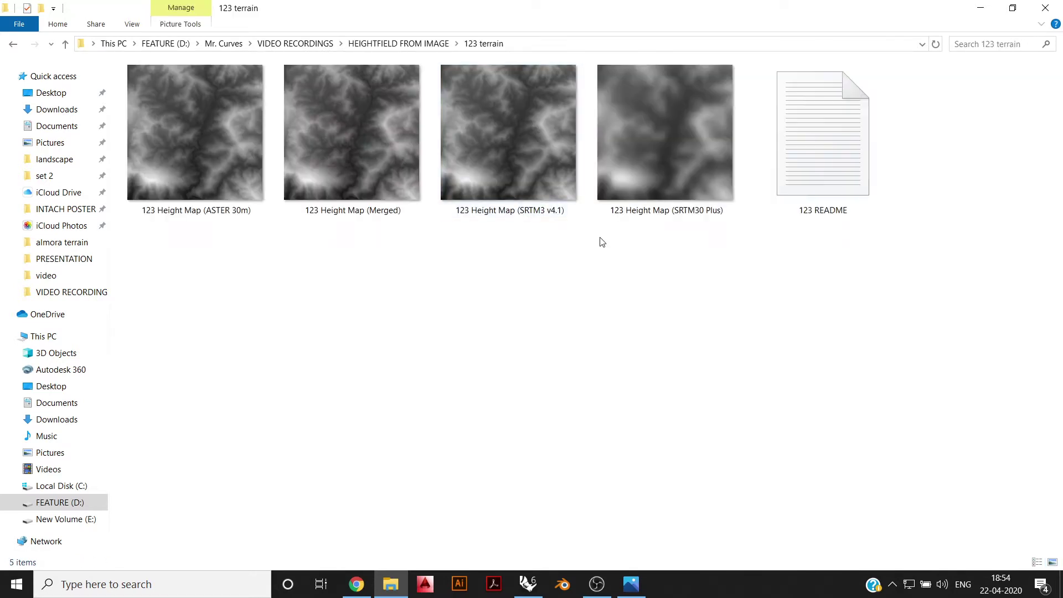
left_click_drag(901, 274, 876, 351)
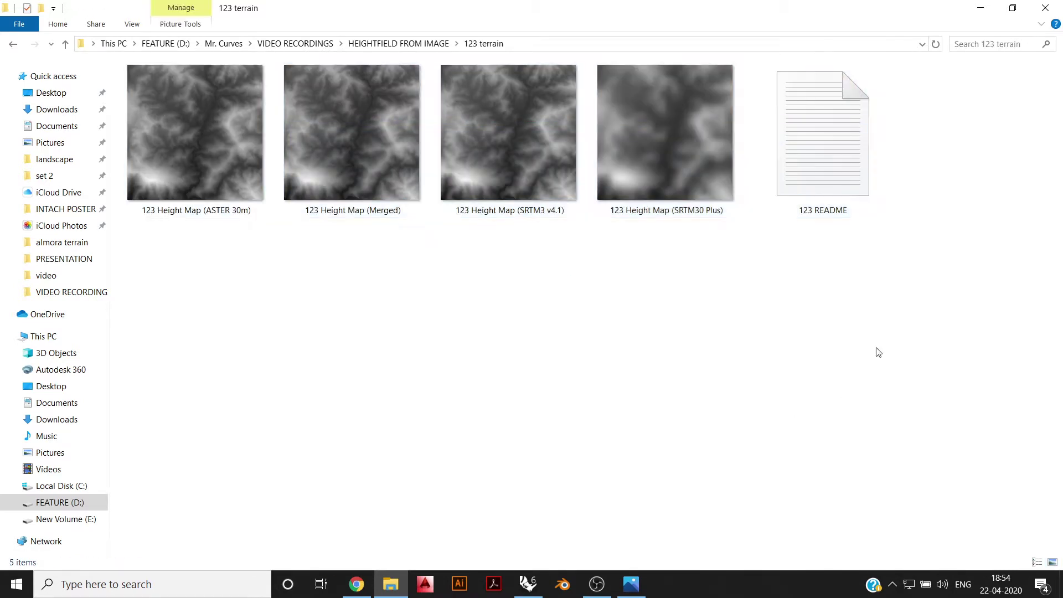
left_click(828, 163)
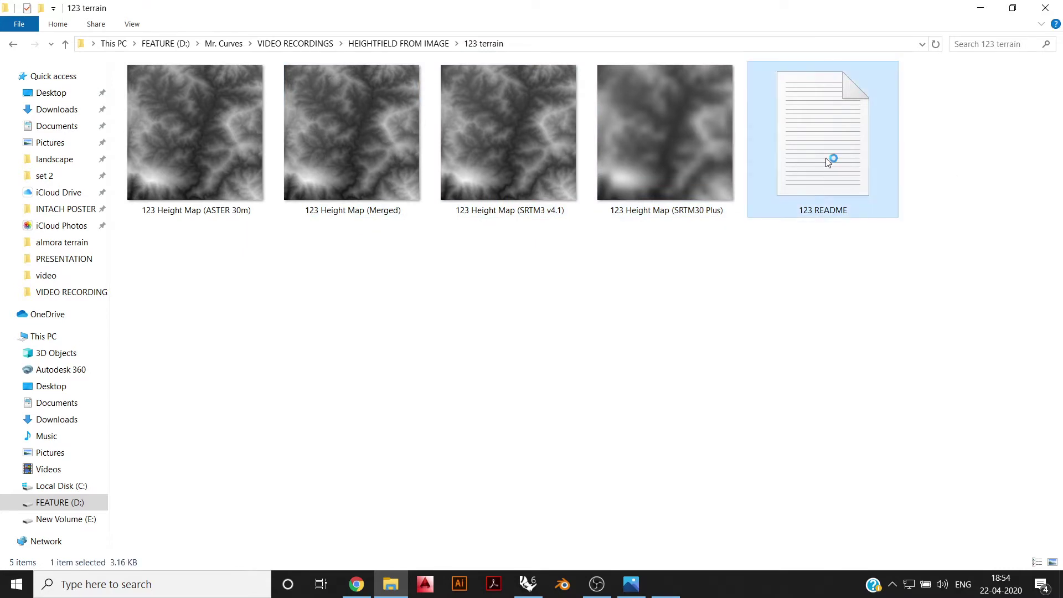
Step: Maximize the README in Notepad, highlight the bounding-box, ASTER resolution and file-name notes, then close it
left_click(921, 49)
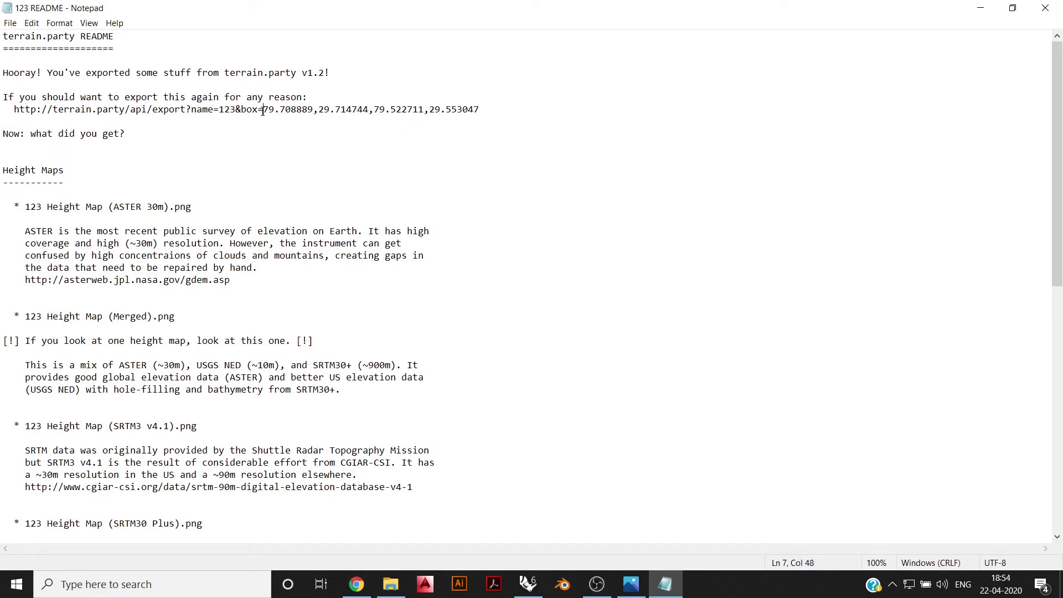
left_click_drag(263, 111, 439, 119)
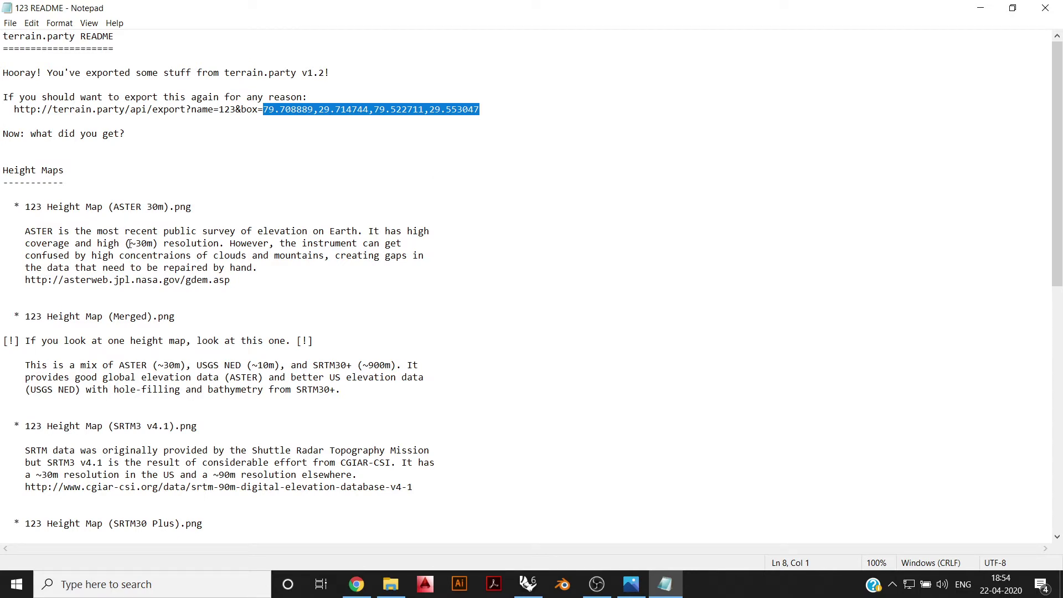
left_click_drag(126, 244, 221, 245)
scroll(221, 245, "down", 1)
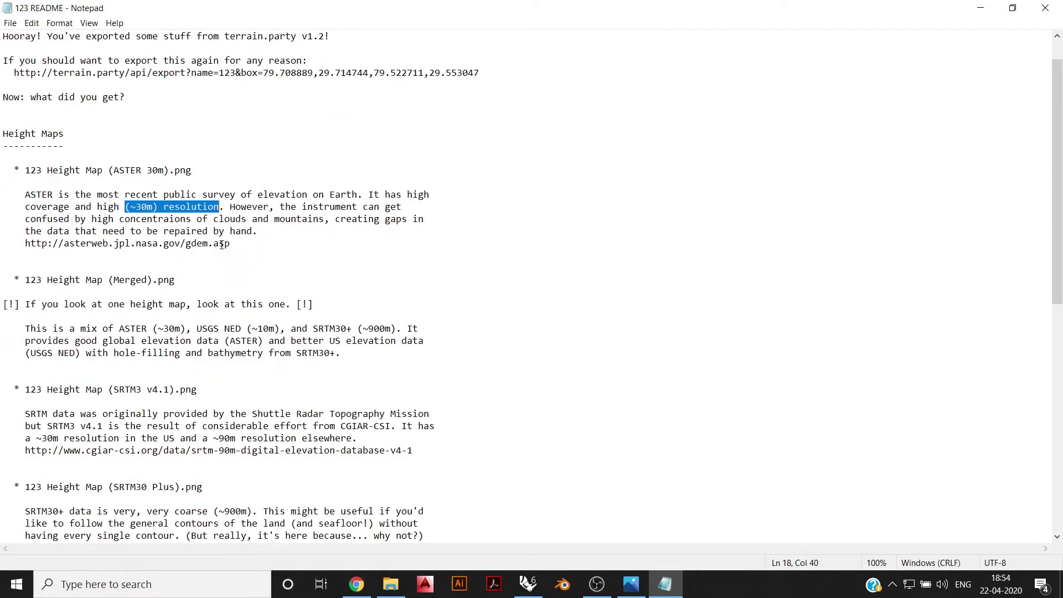
scroll(113, 297, "down", 2)
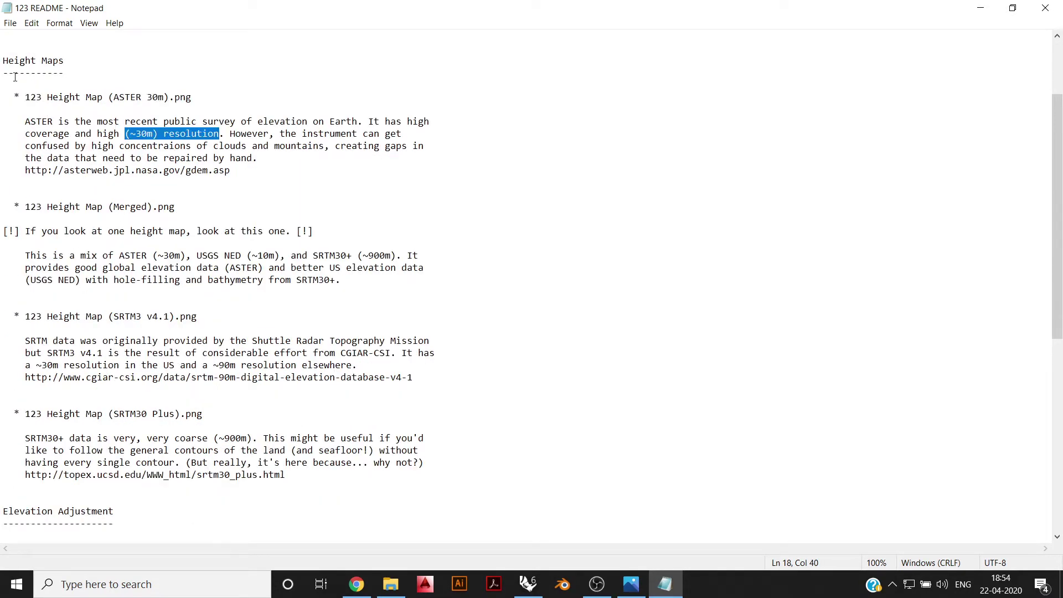
left_click_drag(44, 96, 5, 109)
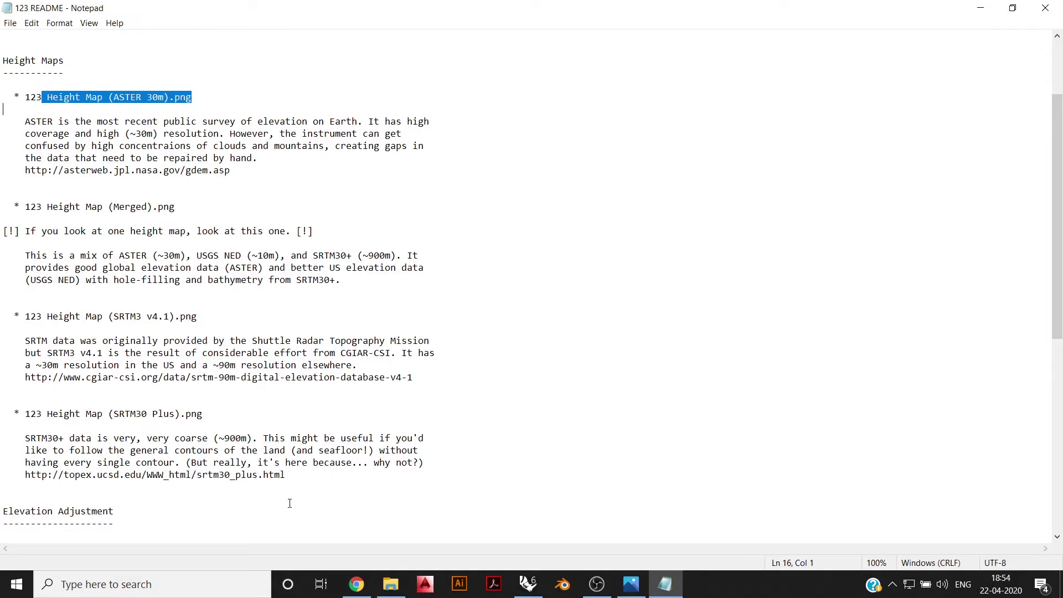
scroll(289, 502, "down", 11)
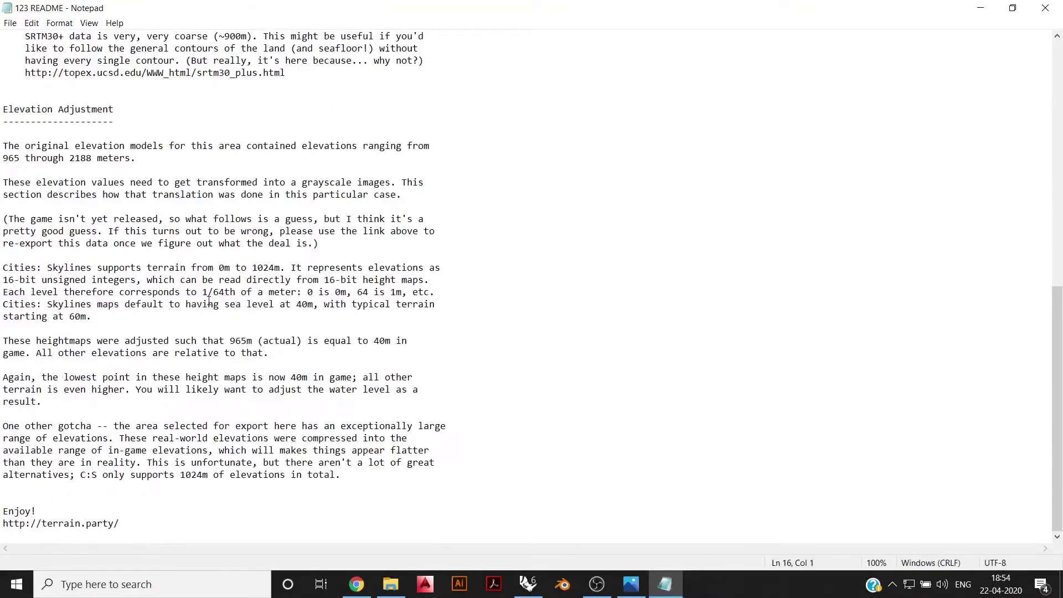
scroll(242, 375, "up", 5)
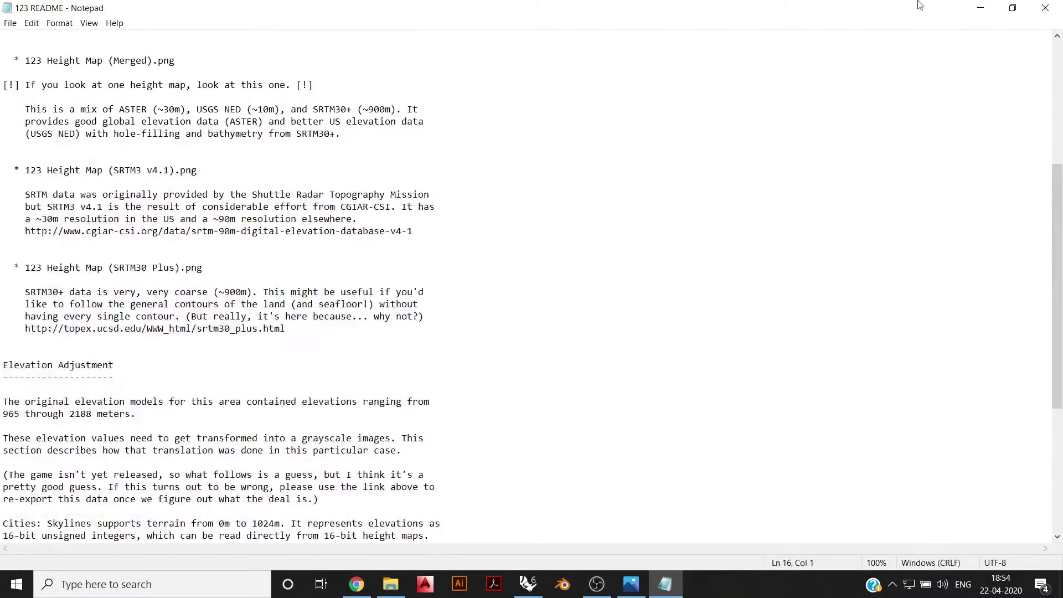
left_click(1045, 8)
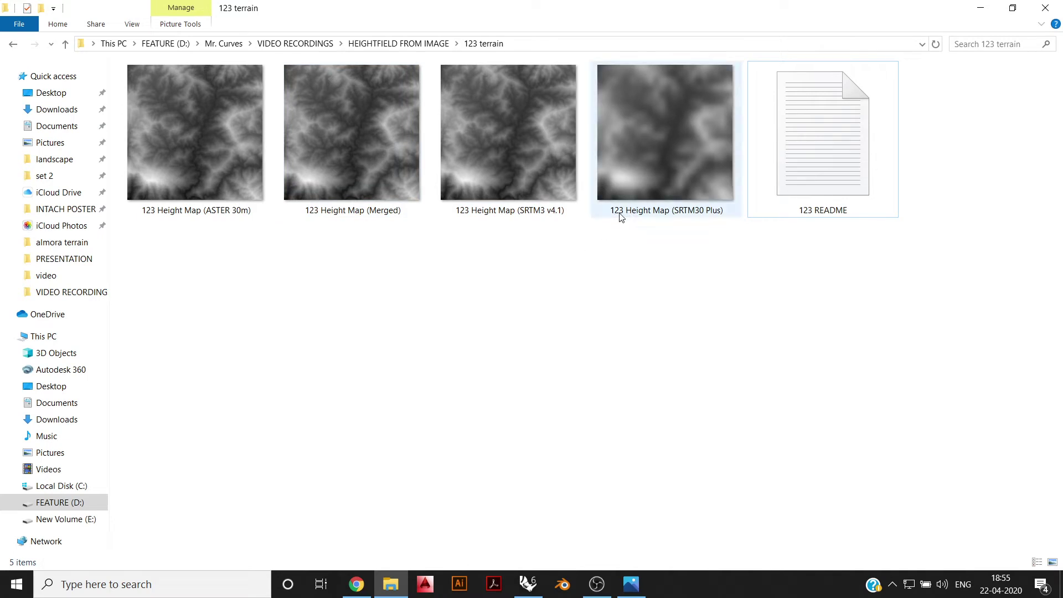
Step: Back in Rhino, choose the 123 Height Map (Merged) image as the heightfield source
left_click(528, 586)
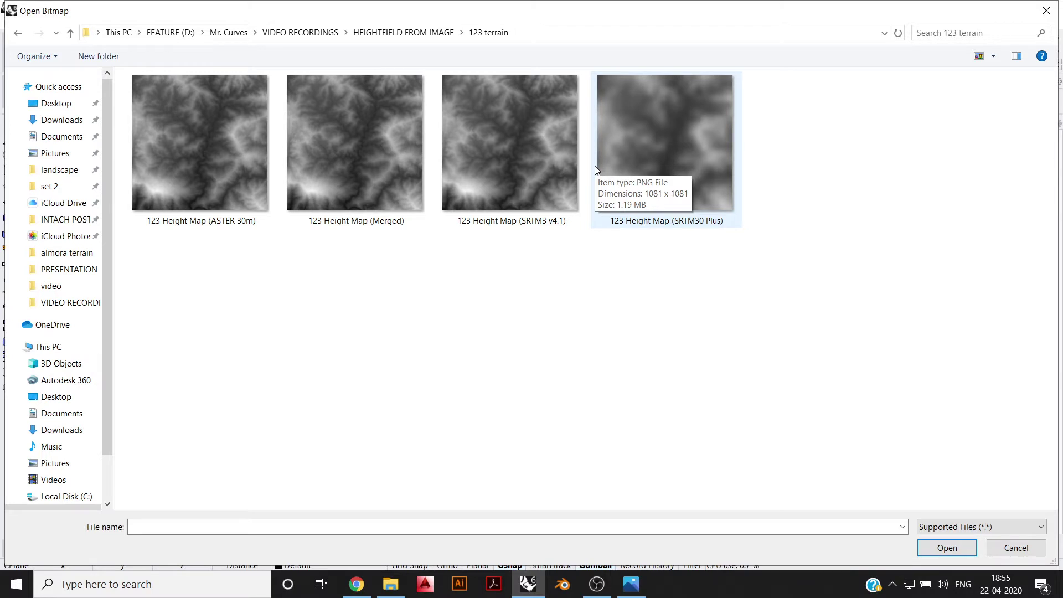
double_click(347, 179)
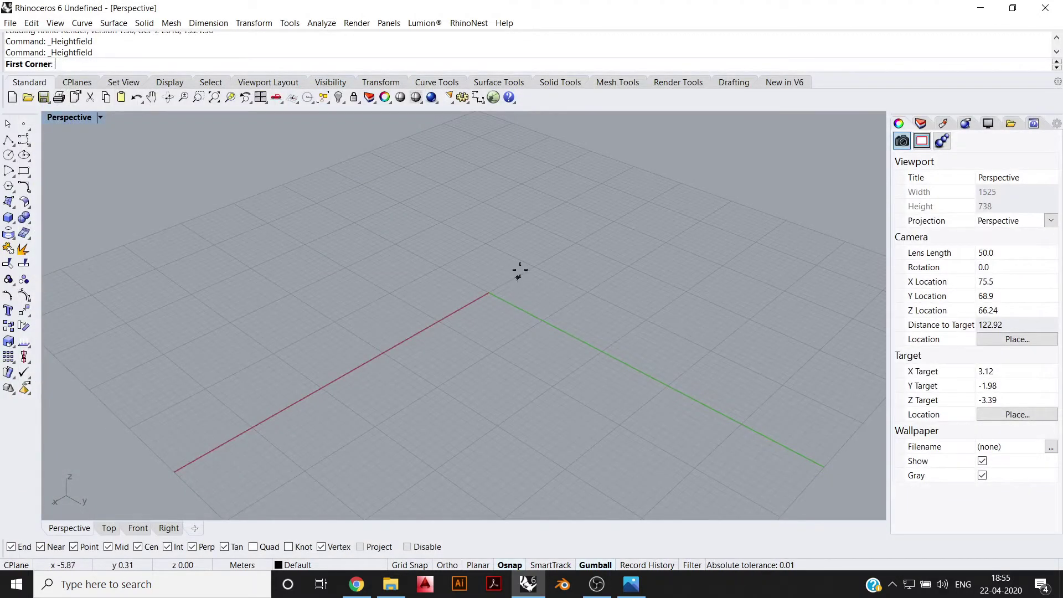
Step: Place the heightfield rectangle from the origin with an 1800 length
scroll(521, 266, "down", 4)
right_click_drag(521, 266, 278, 298)
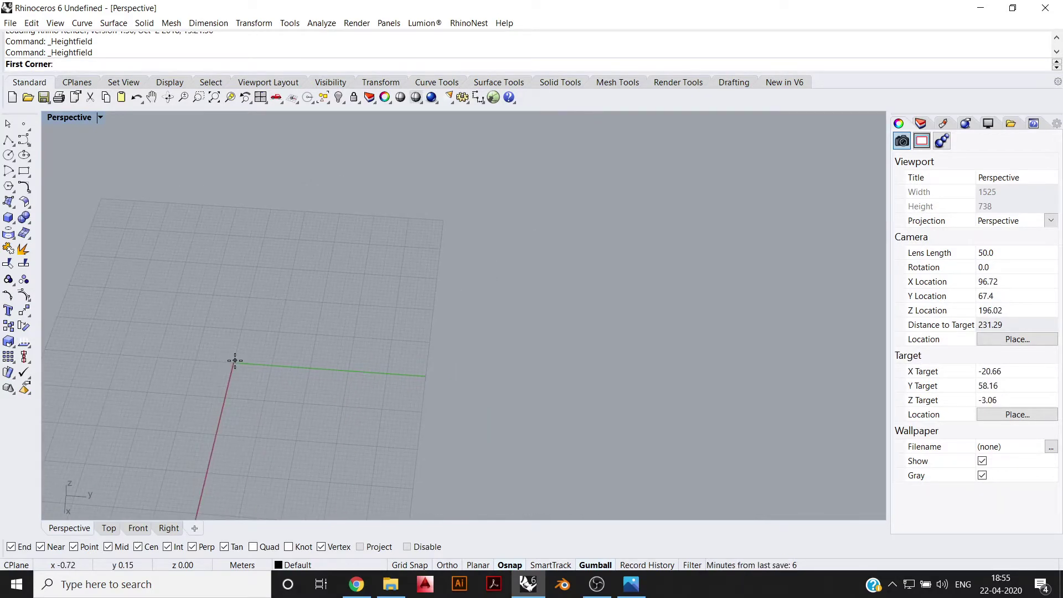
mouse_move(626, 586)
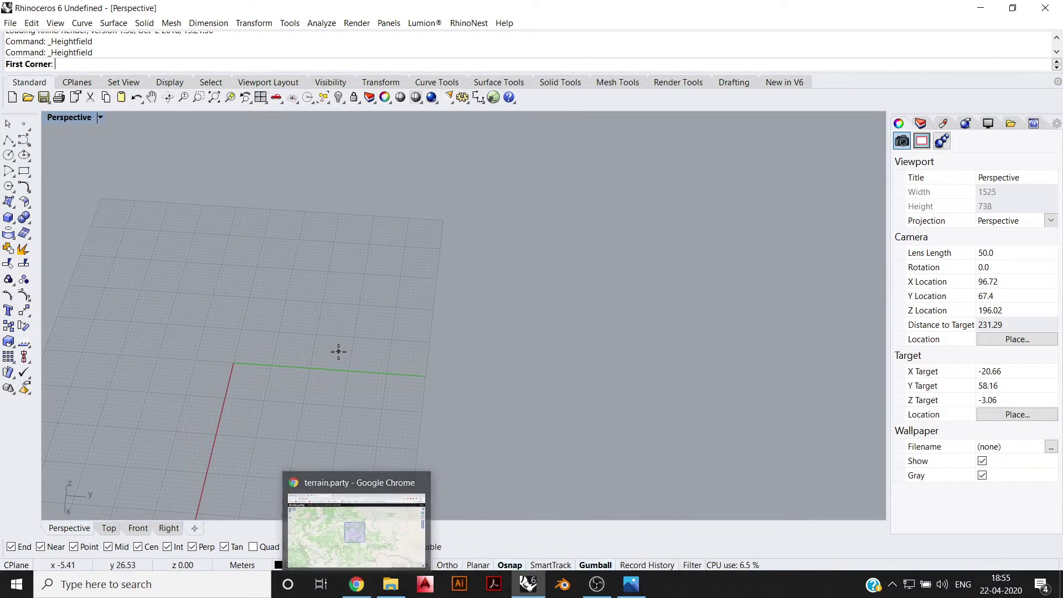
scroll(270, 357, "down", 3)
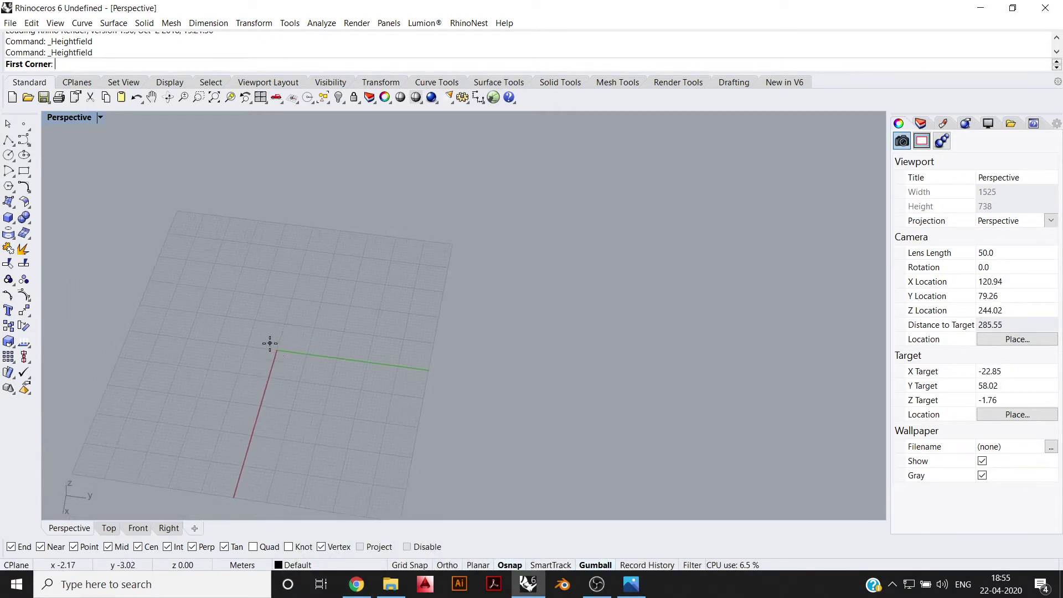
left_click(270, 344)
scroll(632, 382, "down", 5)
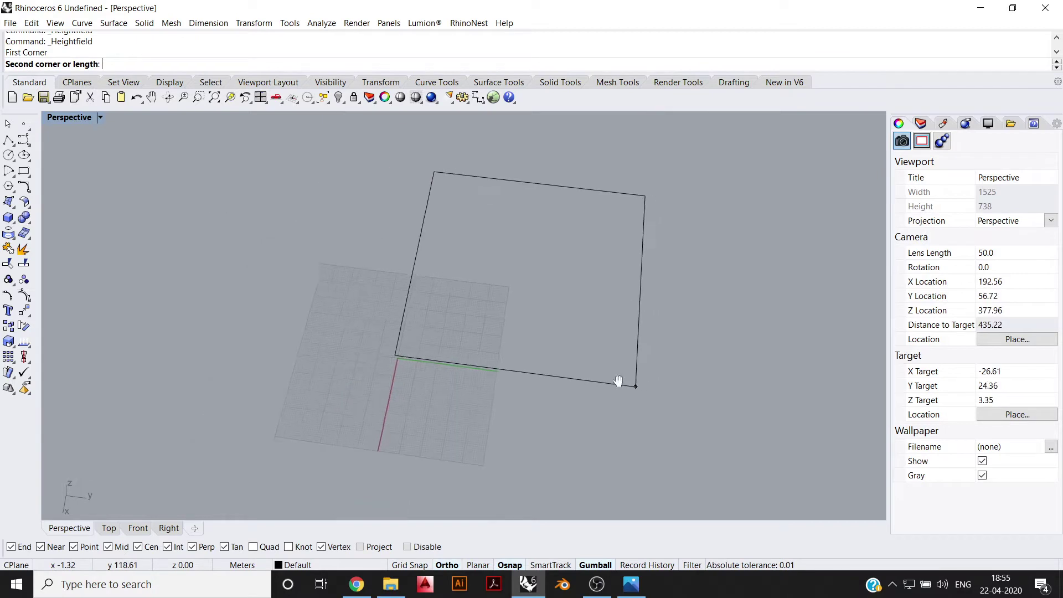
right_click_drag(619, 381, 545, 394, "shift")
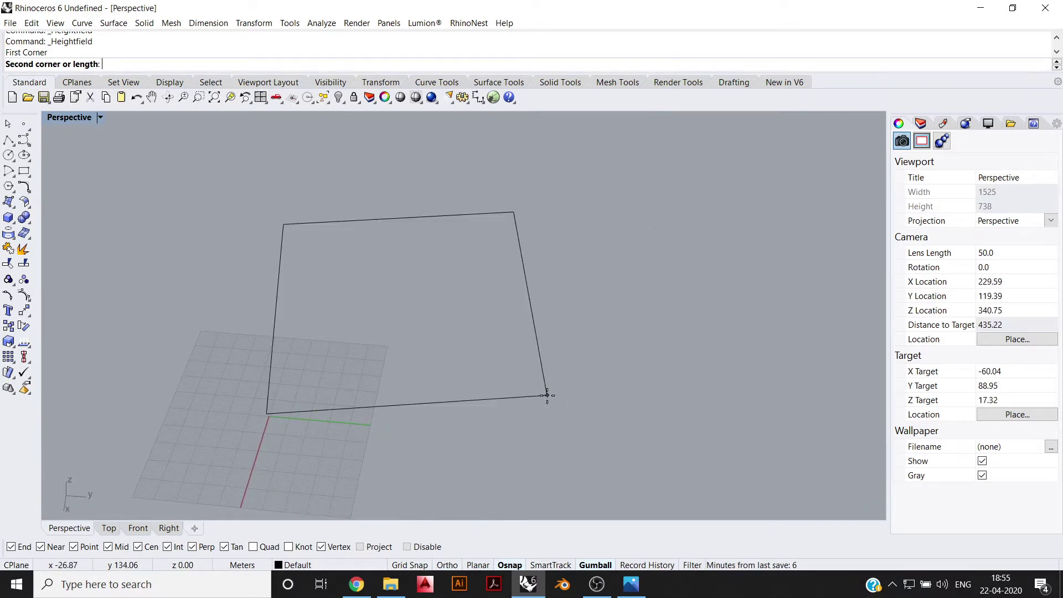
type("18000")
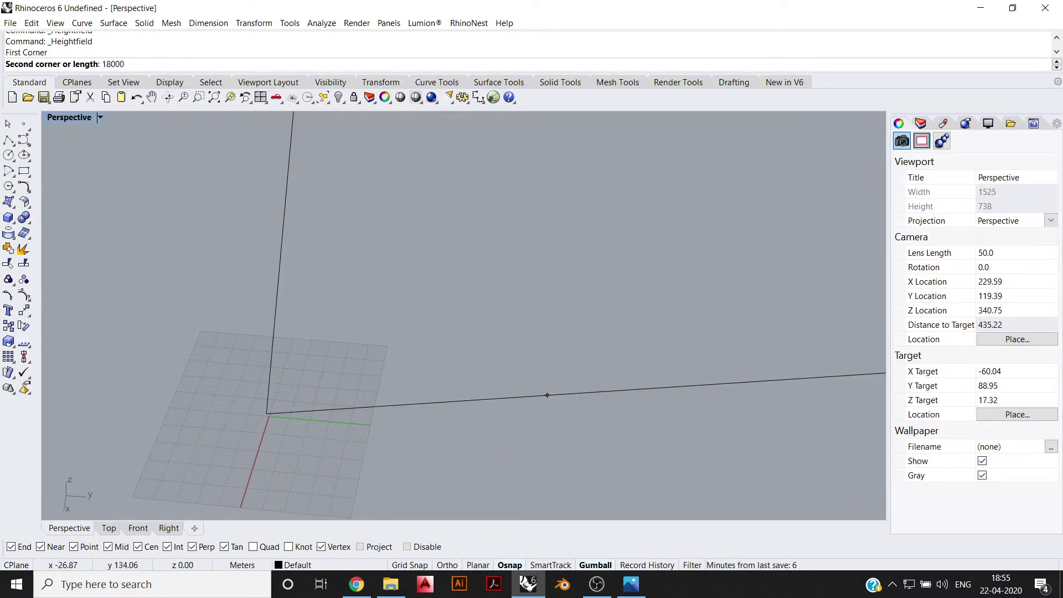
key("Return")
left_click(547, 395)
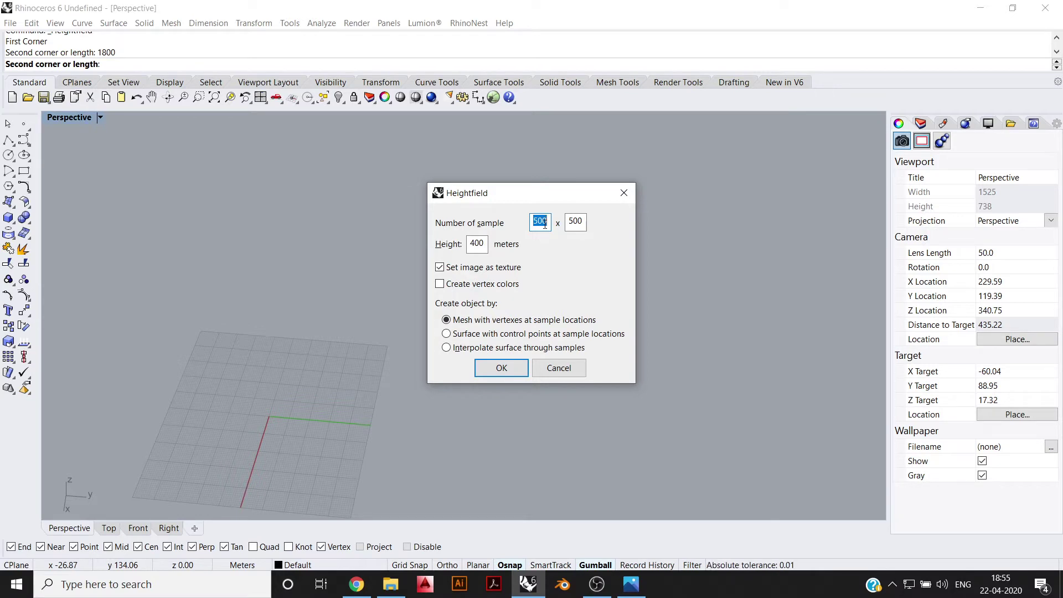
Step: Set 200 × 200 samples, 400 height, surface with control points, and confirm without saving
type("200")
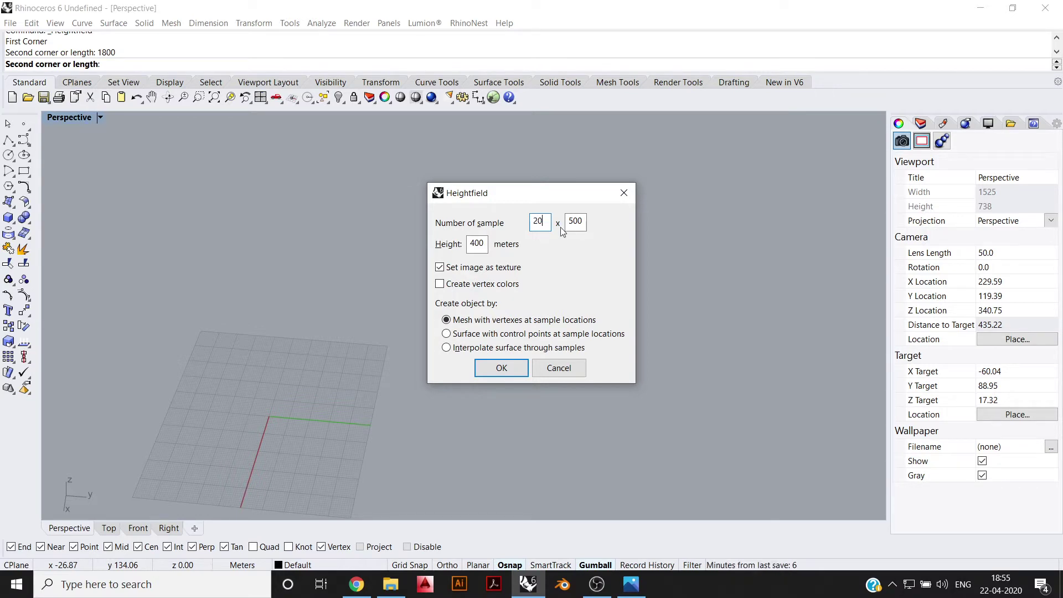
key("Tab")
type("200")
key("Tab")
key("Tab")
type("2")
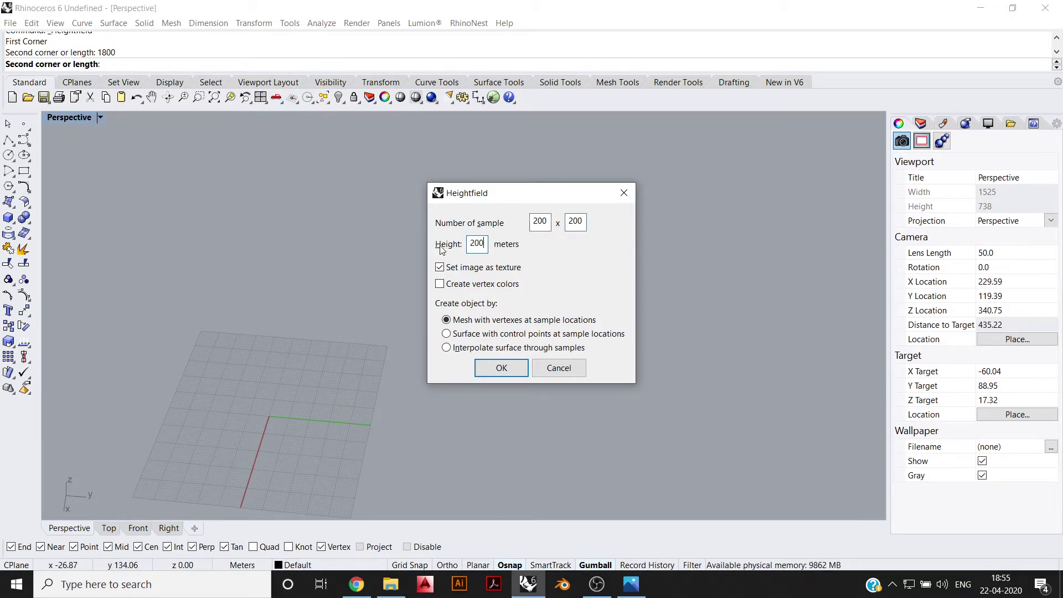
left_click(440, 271)
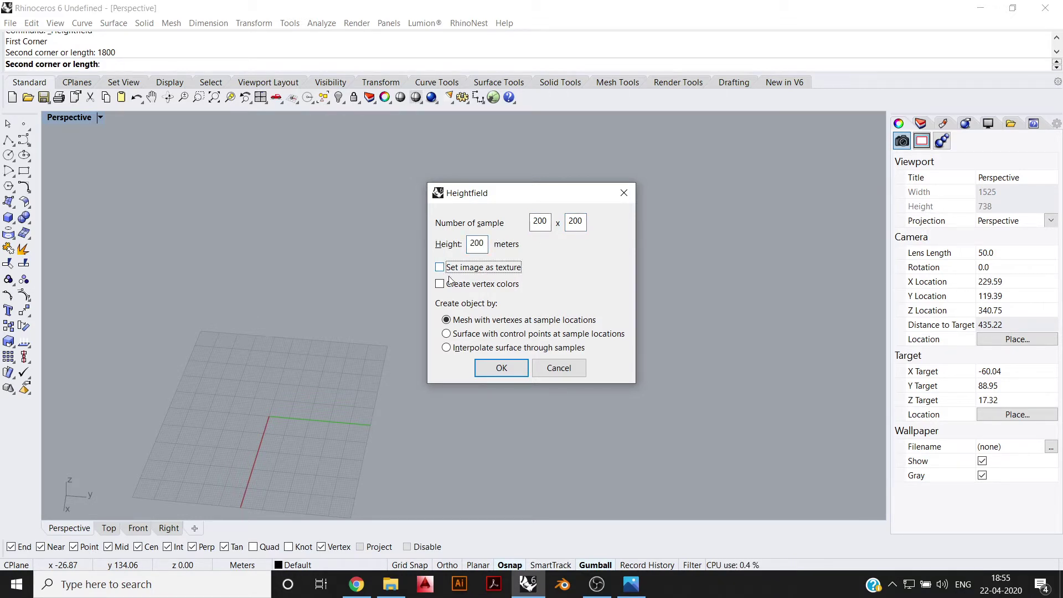
left_click(447, 334)
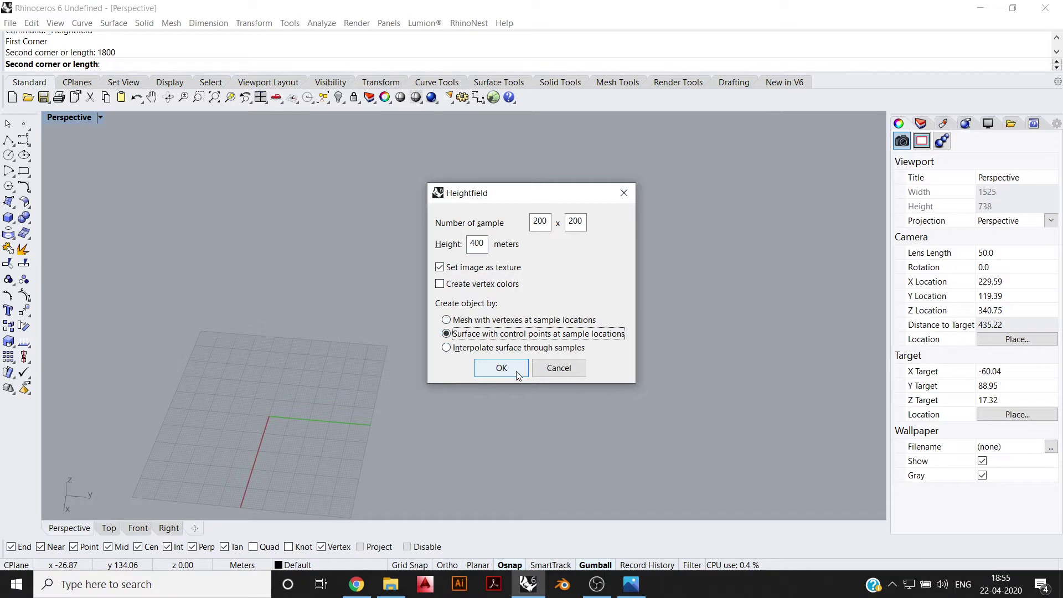
left_click(440, 268)
left_click(512, 372)
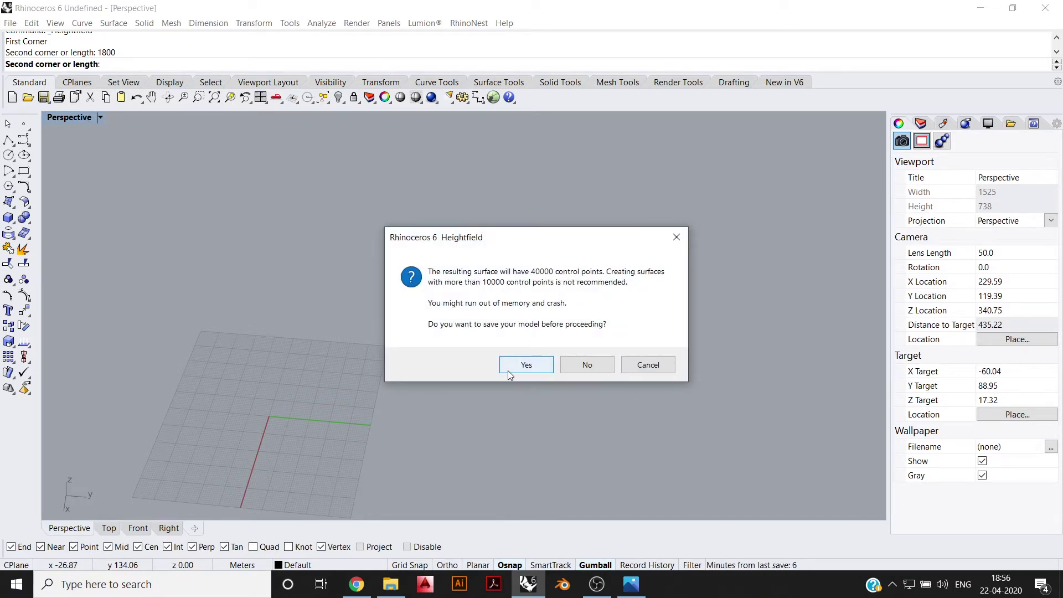
left_click(585, 365)
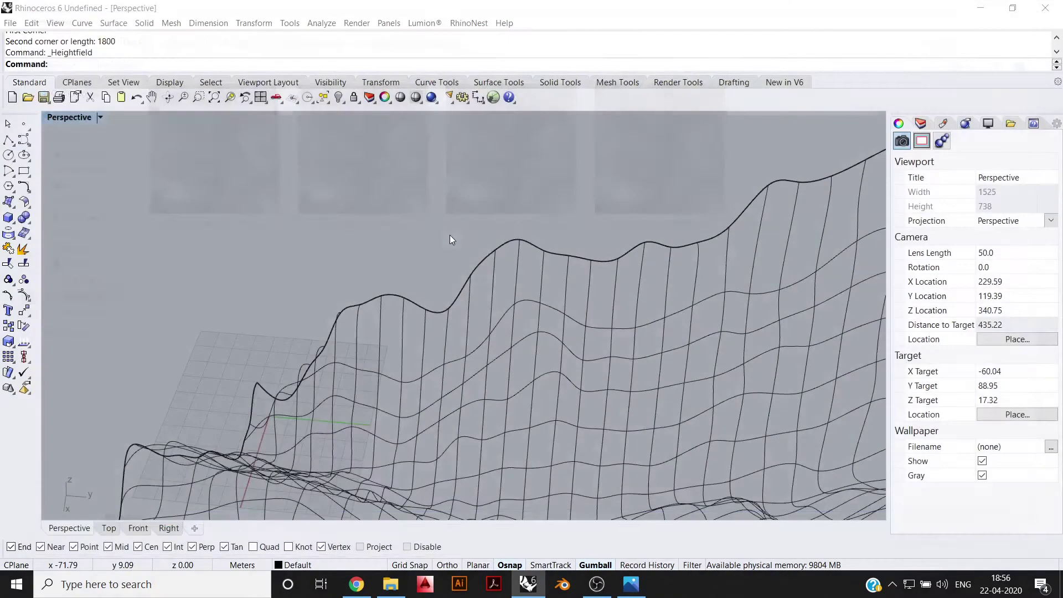
Step: Orbit to inspect the terrain, then try Rendered display and cancel the slow meshing
scroll(532, 277, "down", 20)
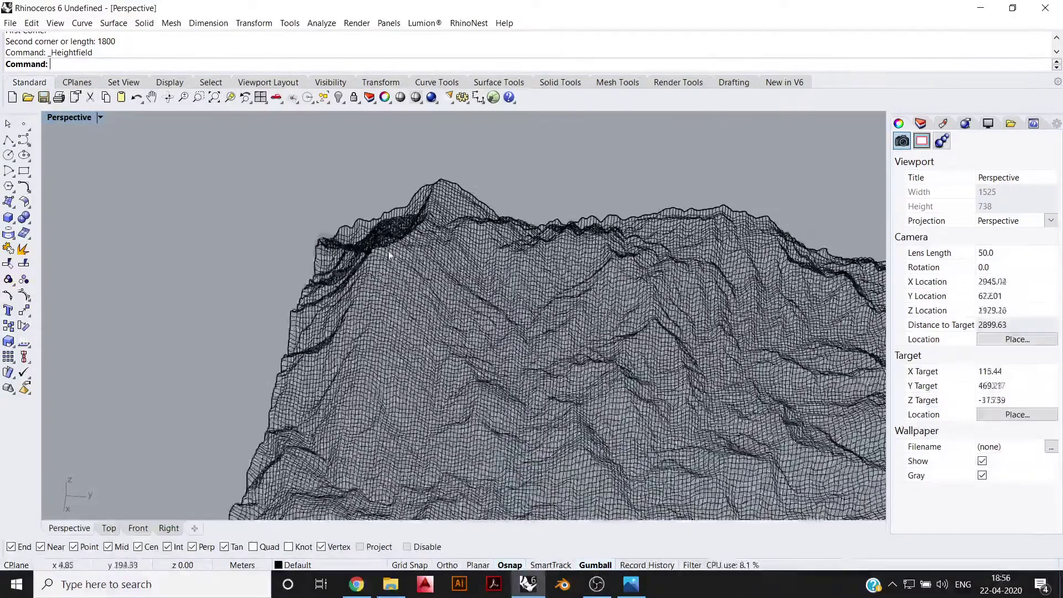
mouse_move(448, 283)
right_mouse_down()
mouse_move(456, 234)
mouse_move(452, 266)
right_mouse_up()
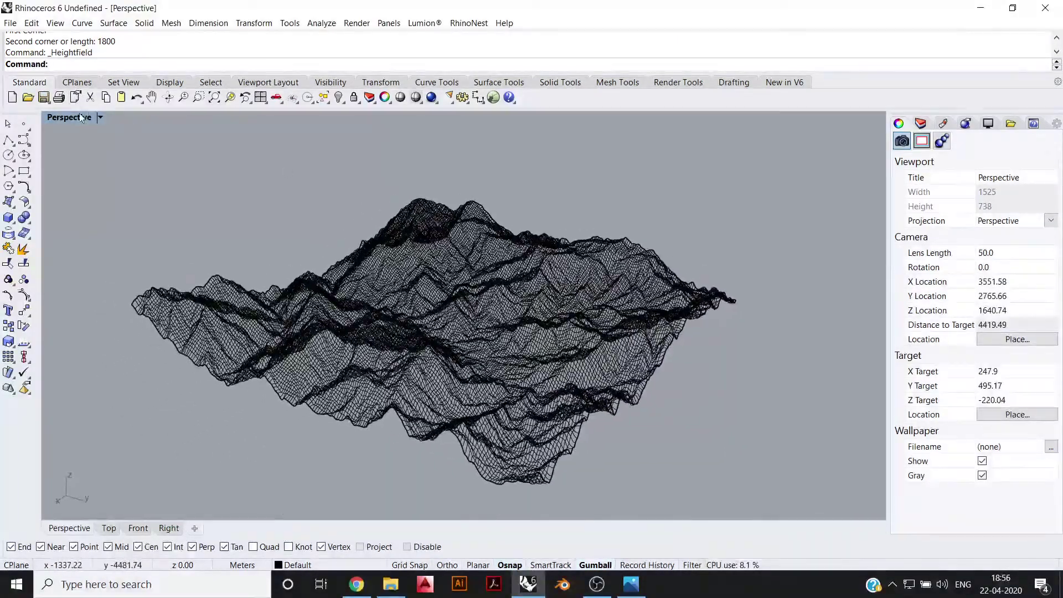
left_click(99, 116)
left_click(109, 181)
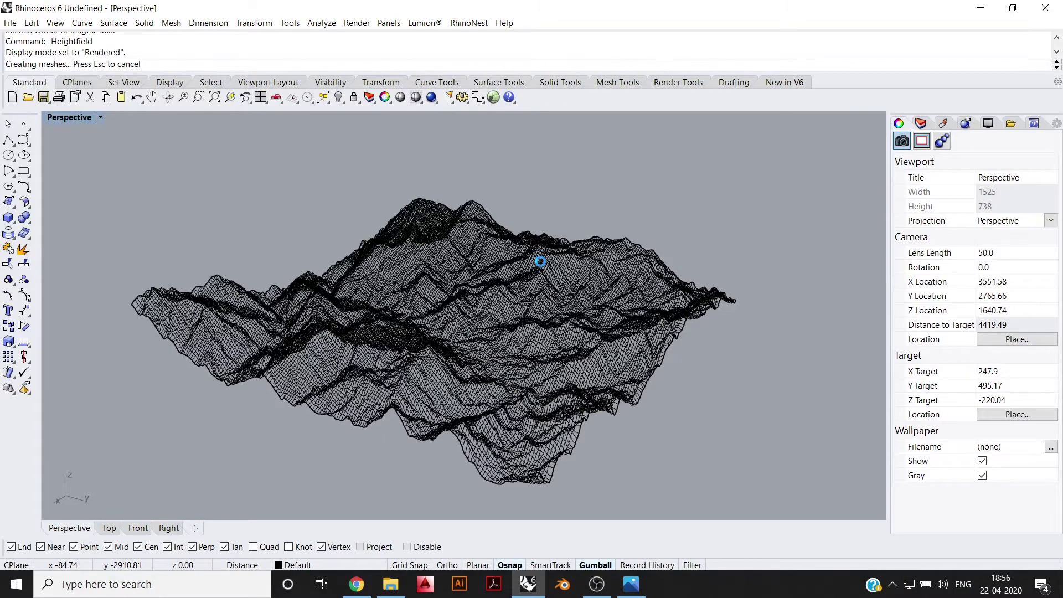
key("Escape")
Step: Select the heightfield surface and delete it
left_click(487, 310)
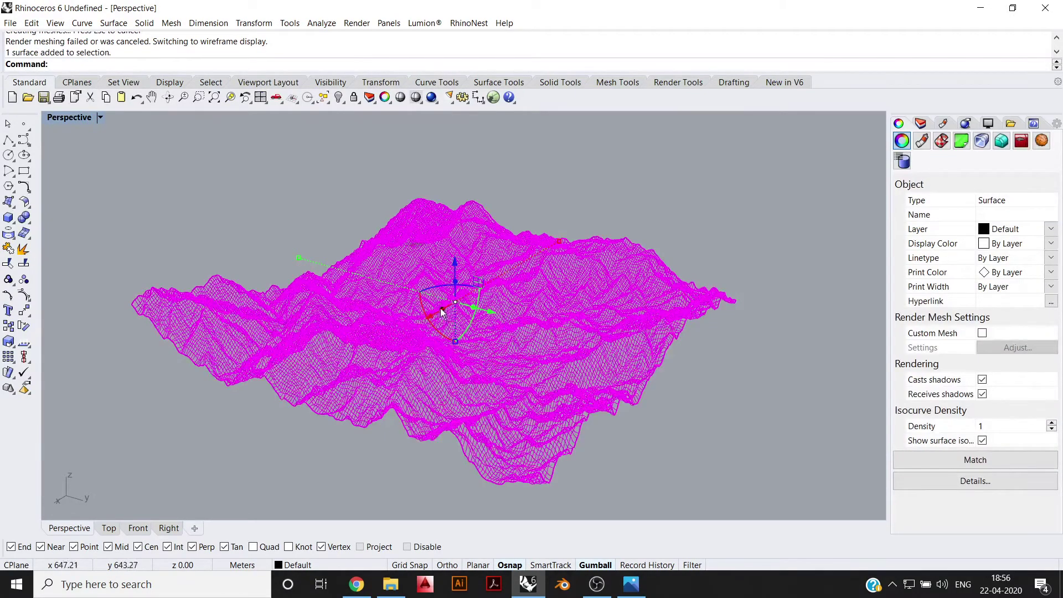
key("Delete")
scroll(442, 314, "down", 10)
scroll(433, 340, "up", 10)
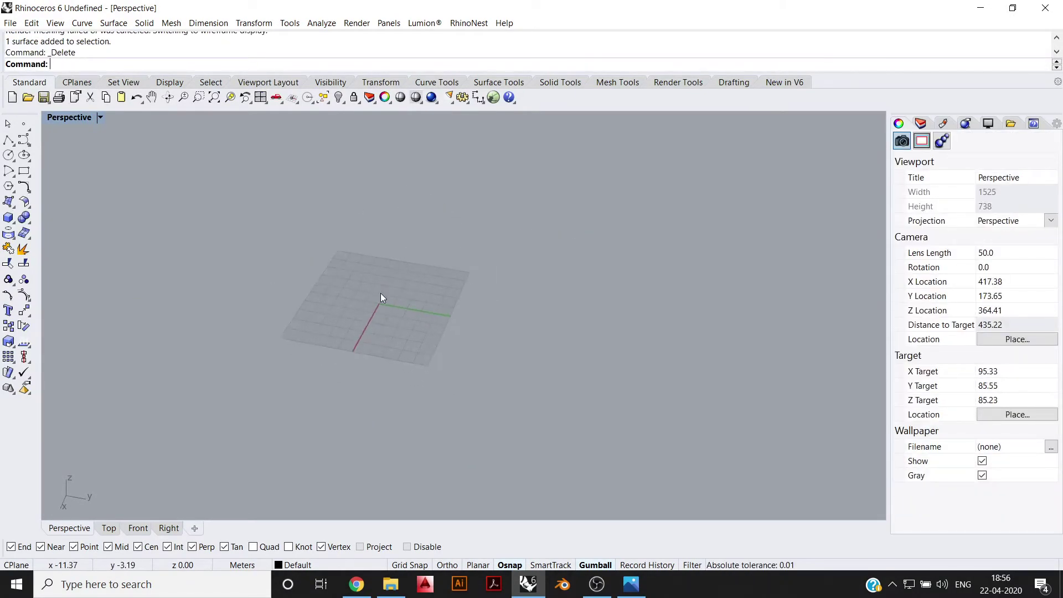
Step: Start Heightfield from Image with 123 Height Map (Merged), sized 1800
left_click(113, 23)
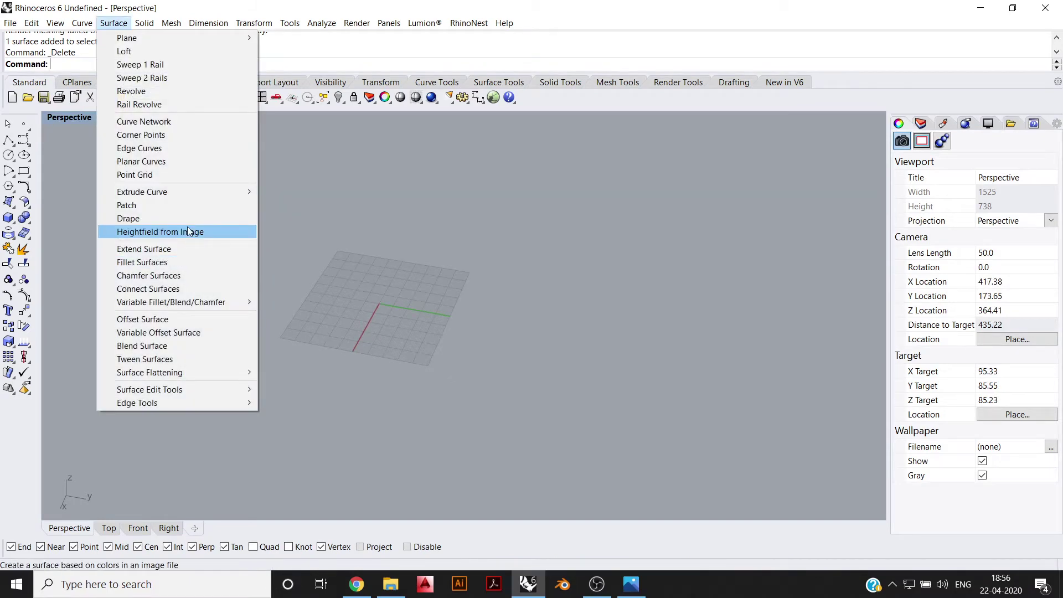
left_click(188, 232)
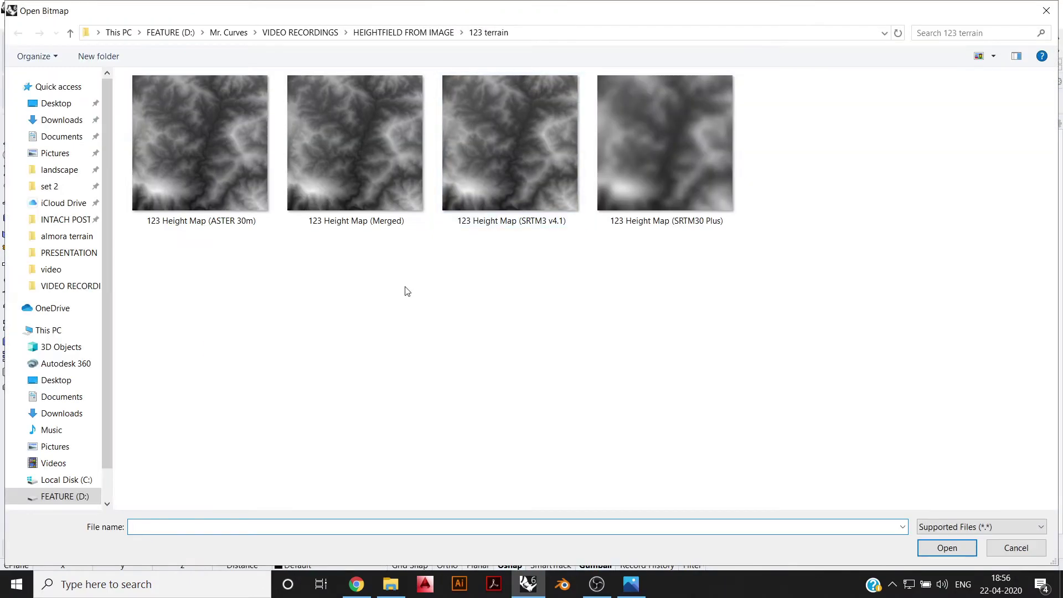
double_click(327, 121)
left_click(338, 320)
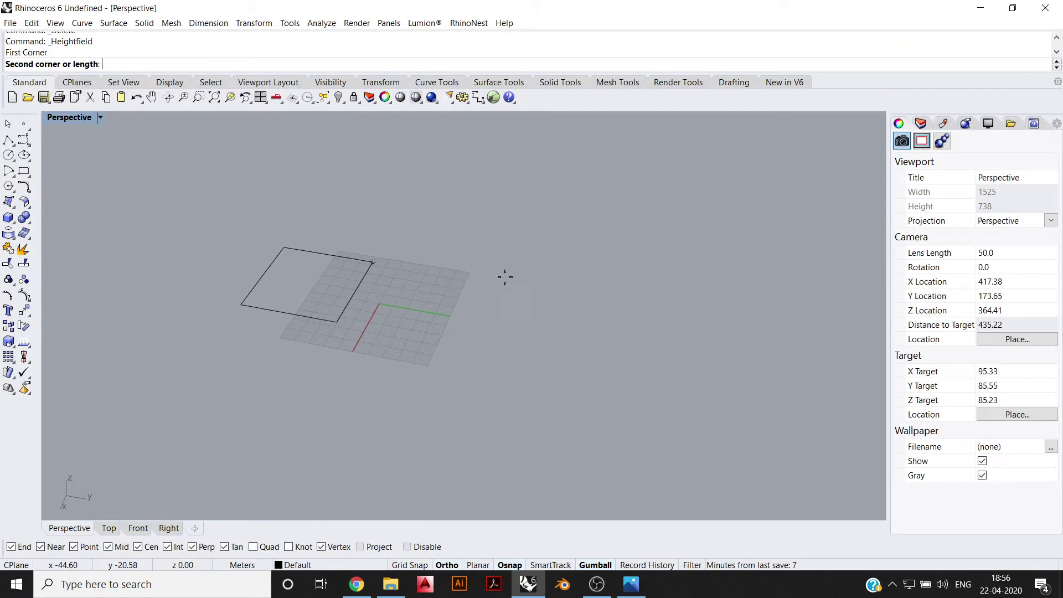
type("1800")
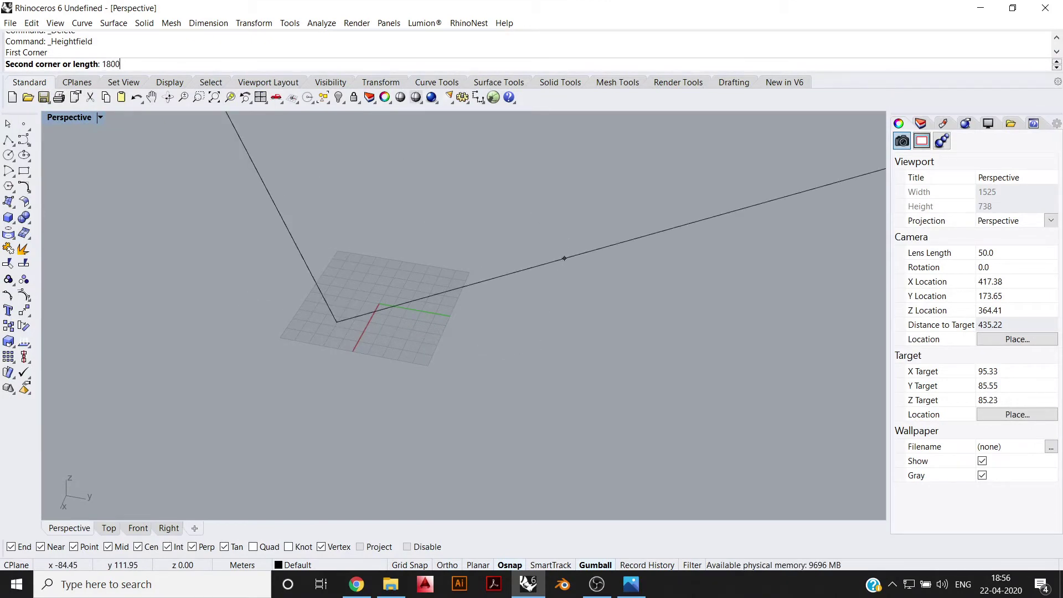
key("Return")
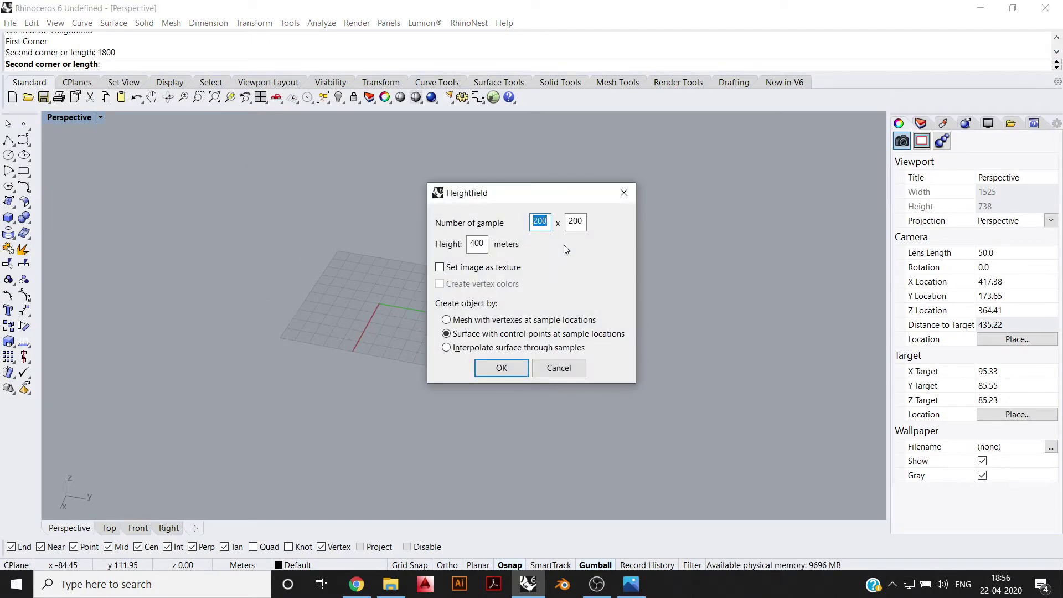
Step: Set 200 × 200 samples and 400 height, then agree to save first
type("100")
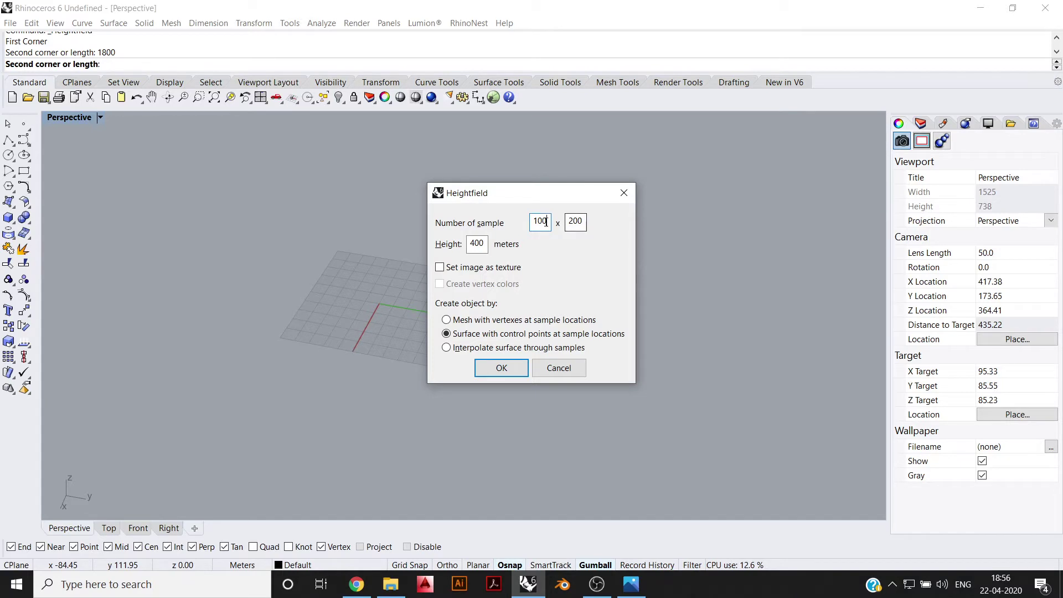
left_click_drag(546, 222, 475, 243)
type("2")
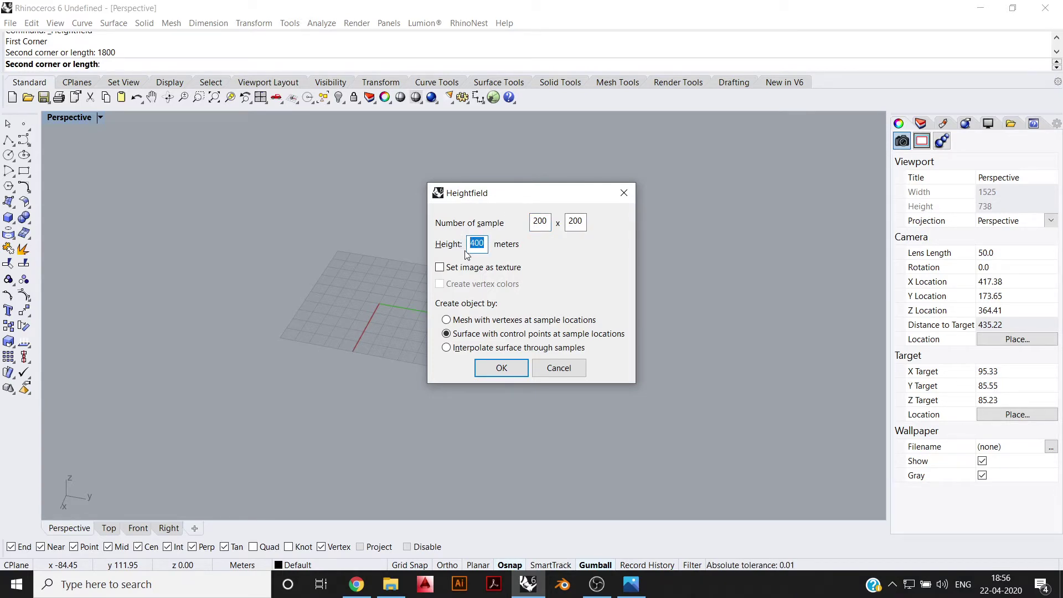
type("150")
left_click(501, 368)
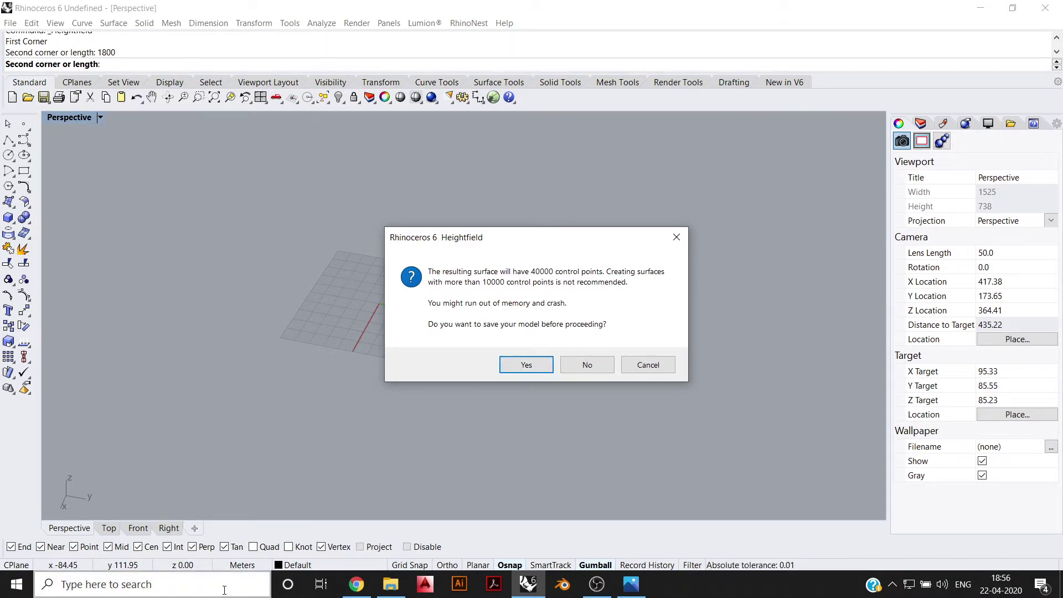
left_click(542, 363)
Step: Save the model to the Desktop as Untitled2.3dm and view the new terrain
key("ctrl+s")
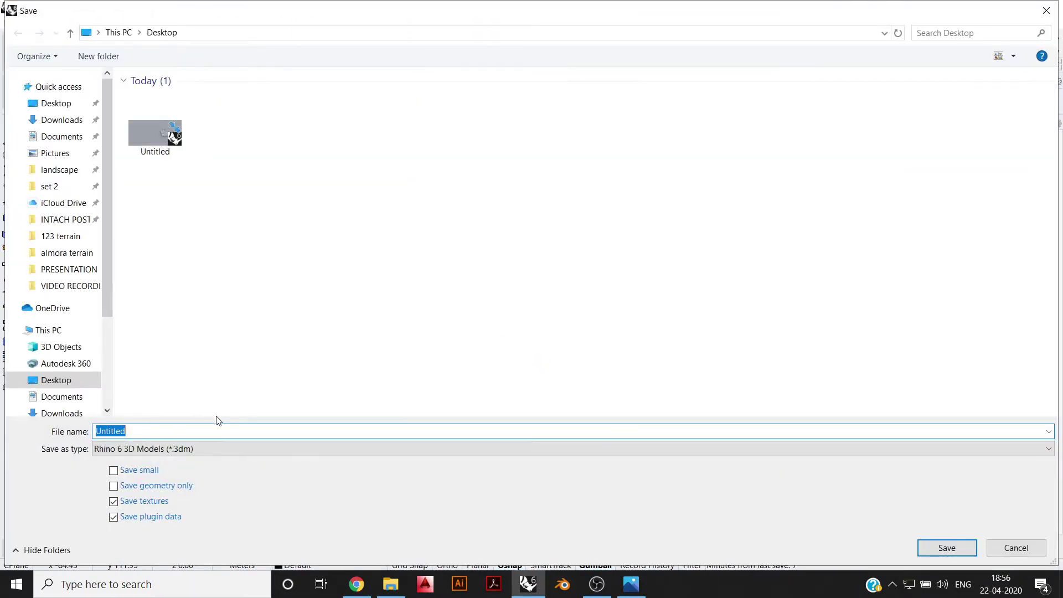
left_click(909, 431)
type("2")
key("Return")
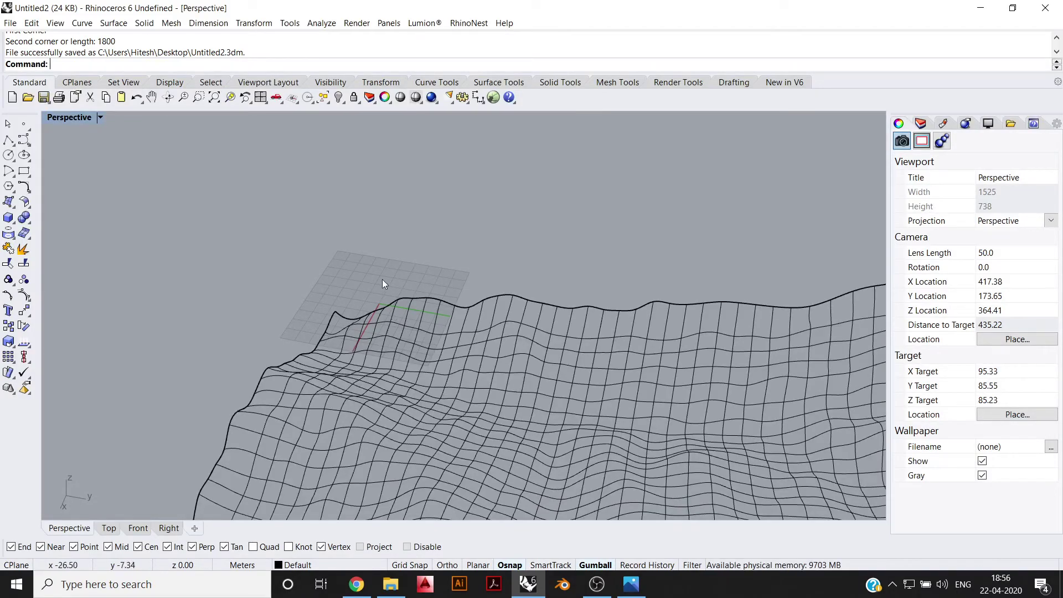
scroll(386, 266, "down", 5)
right_click_drag(390, 251, 297, 210, "shift")
Step: Switch the Perspective view to Shaded display and look down on the terrain
left_click(70, 118)
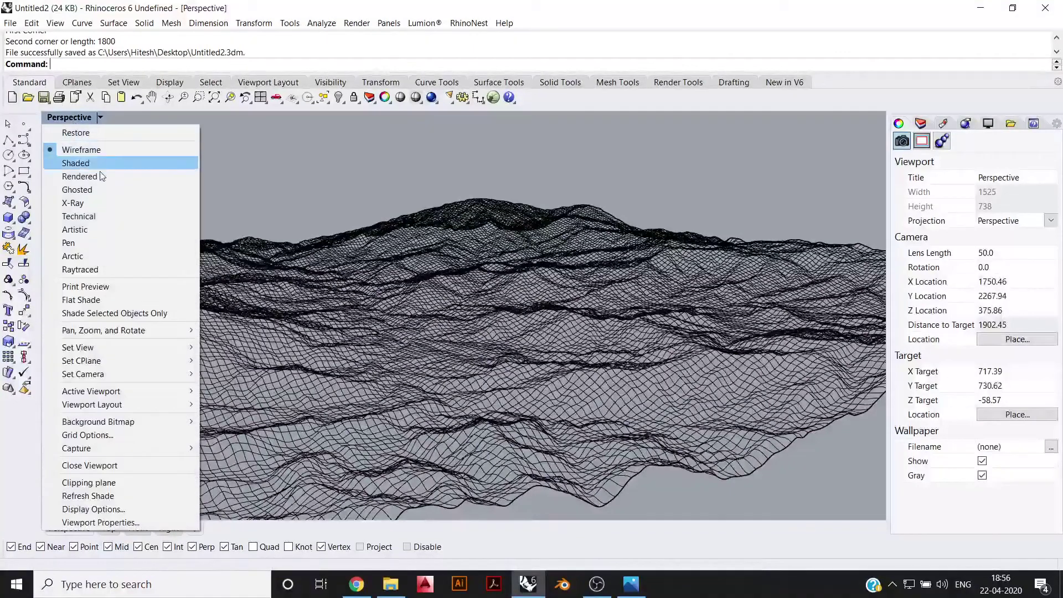
left_click(108, 161)
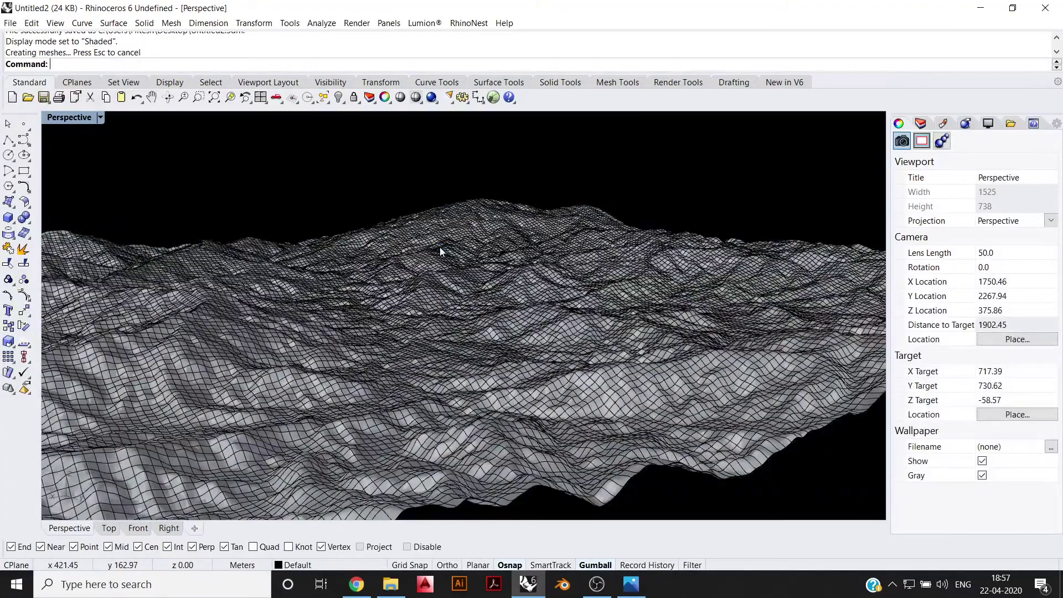
right_click_drag(439, 252, 637, 318)
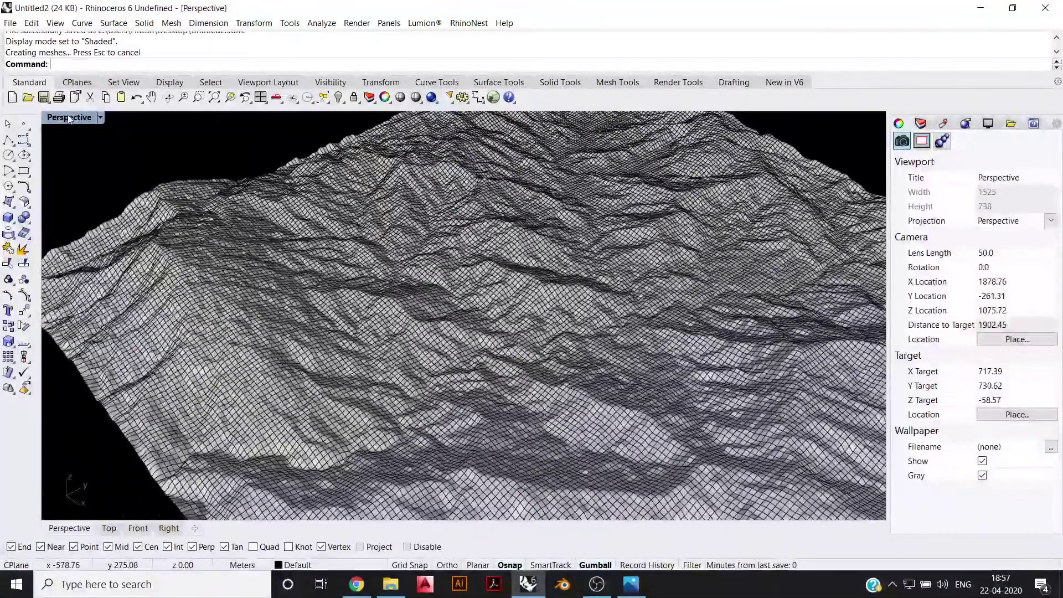
Step: Switch the Perspective view to Rendered display and orbit around the terrain
left_click(100, 117)
left_click(104, 177)
scroll(446, 290, "down", 5)
right_click_drag(446, 290, 357, 277)
scroll(328, 257, "up", 5)
scroll(434, 253, "down", 5)
scroll(366, 274, "up", 5)
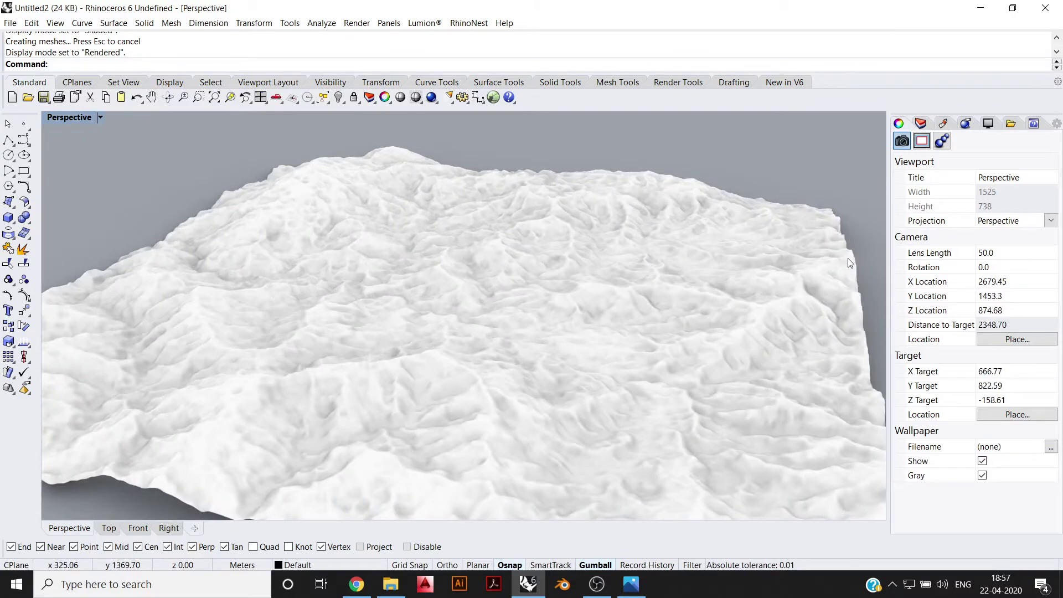
right_click_drag(434, 335, 382, 331)
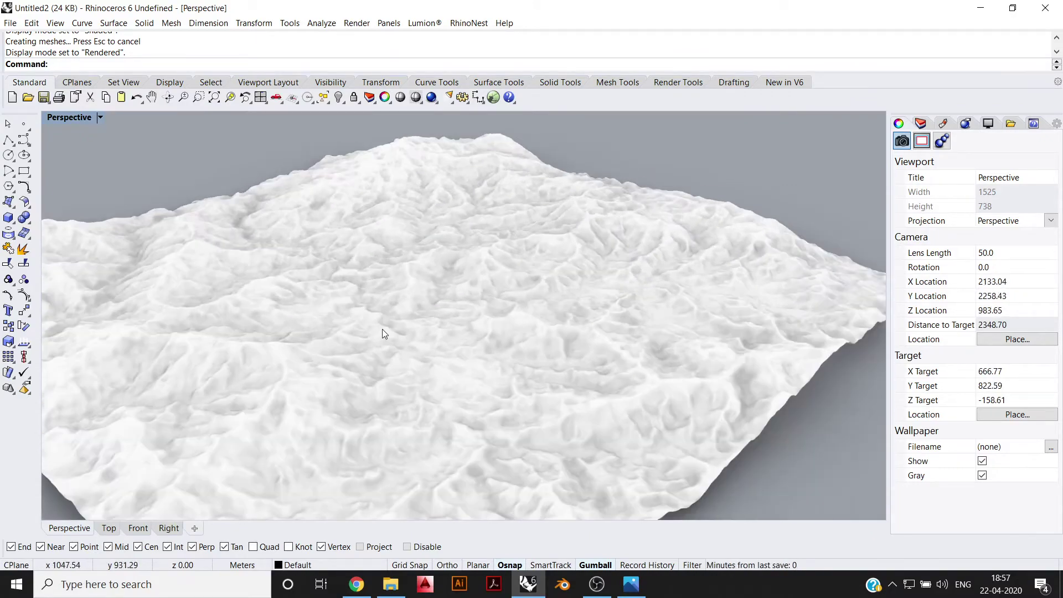
Step: Stretch the terrain taller with the gumball's Z scale handle, then view the result
left_click(387, 333)
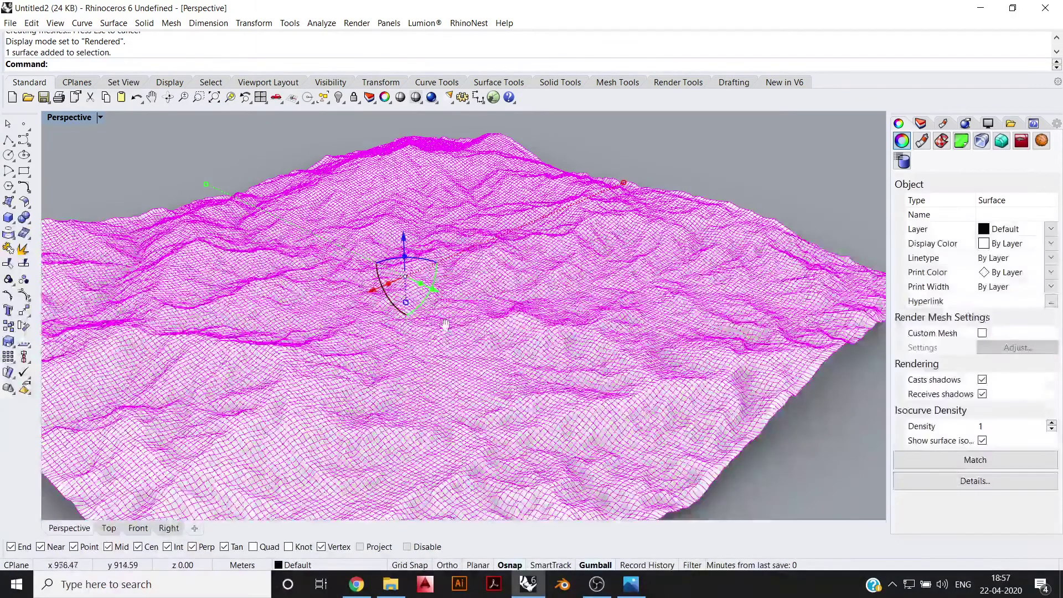
right_click_drag(445, 324, 418, 282)
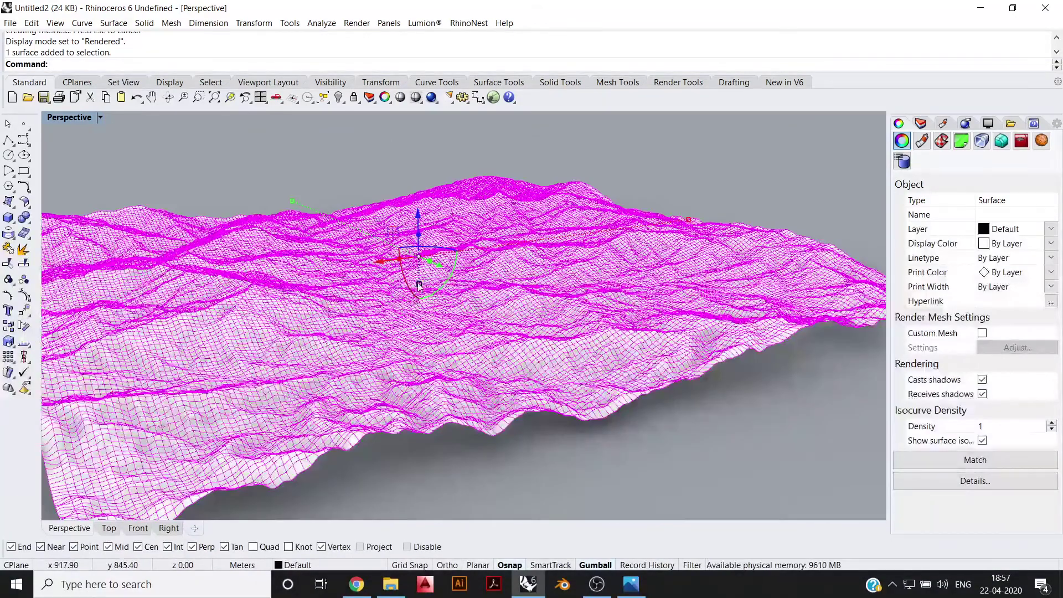
left_click_drag(420, 285, 424, 322)
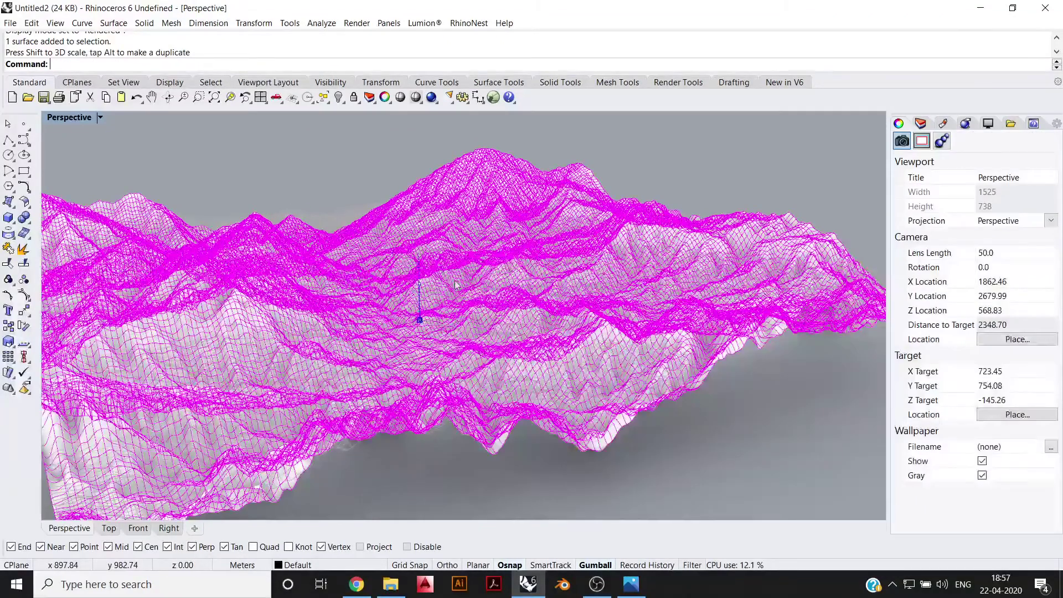
key("Escape")
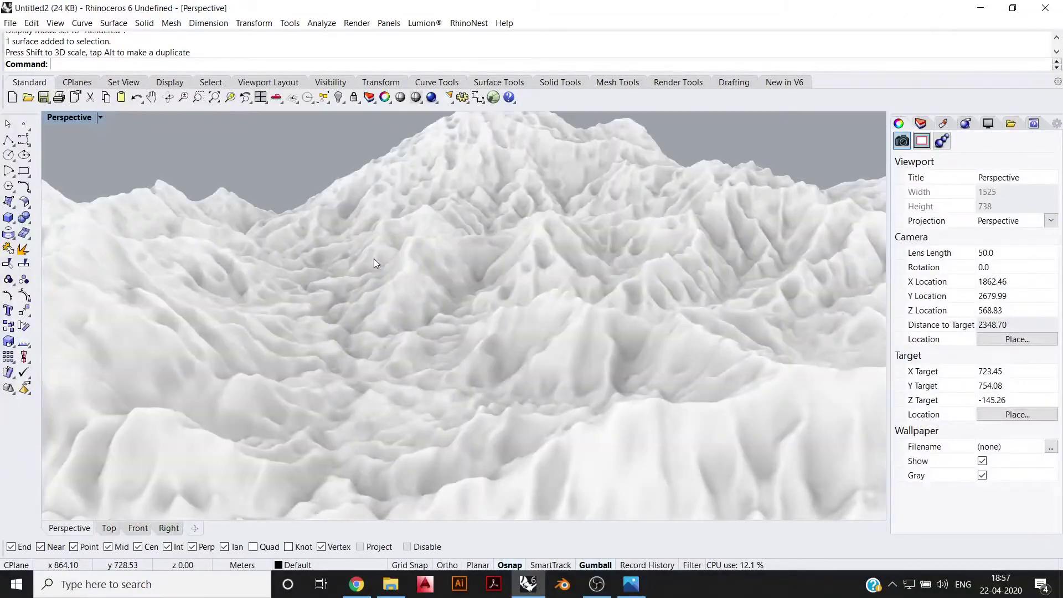
right_click_drag(374, 260, 471, 286, "shift")
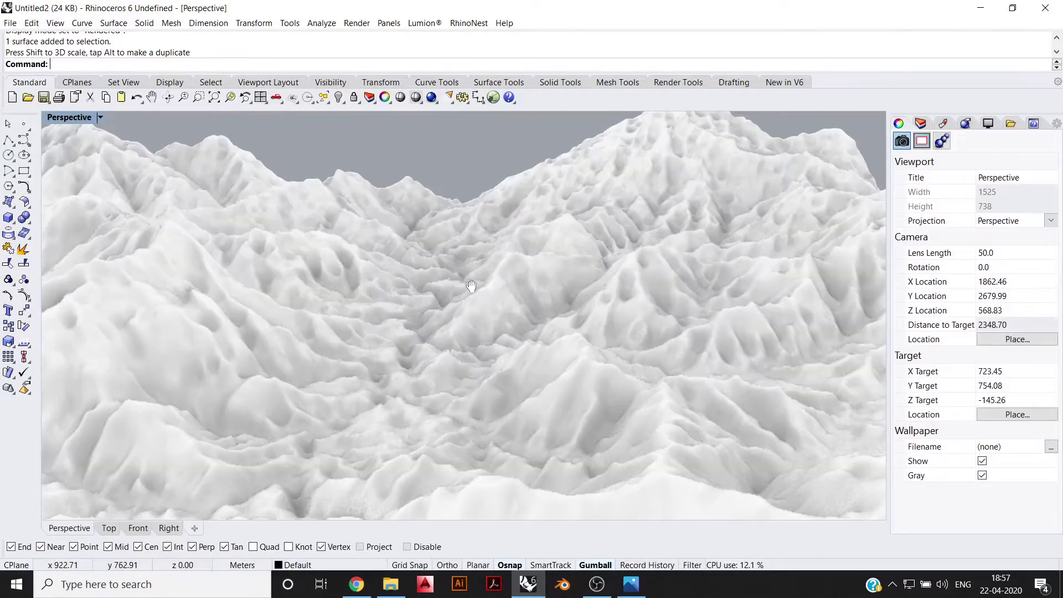
scroll(468, 285, "up", 4)
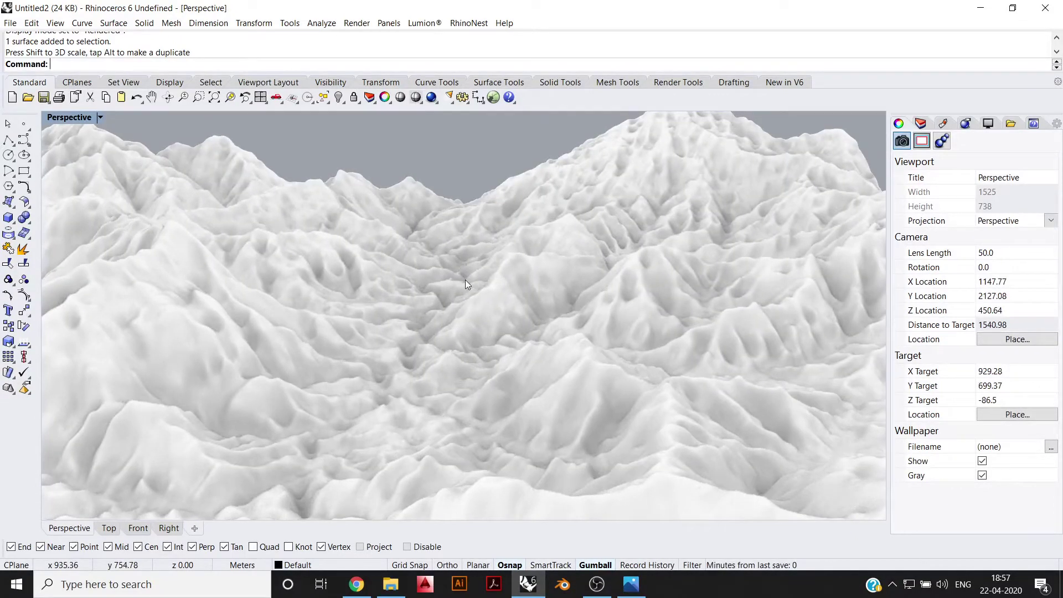
scroll(465, 281, "down", 3)
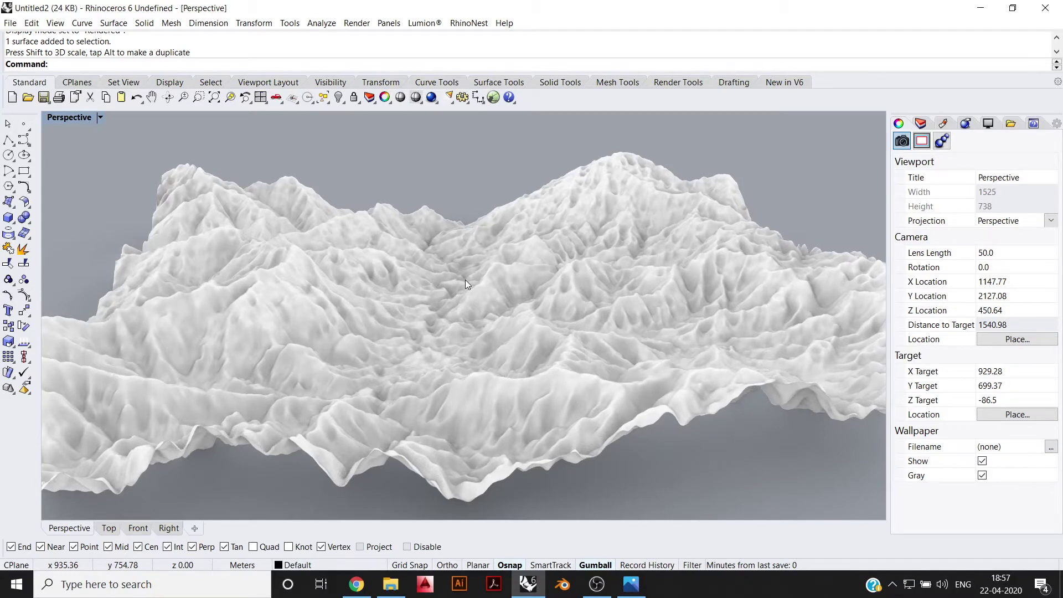
right_click_drag(467, 284, 225, 269, "shift")
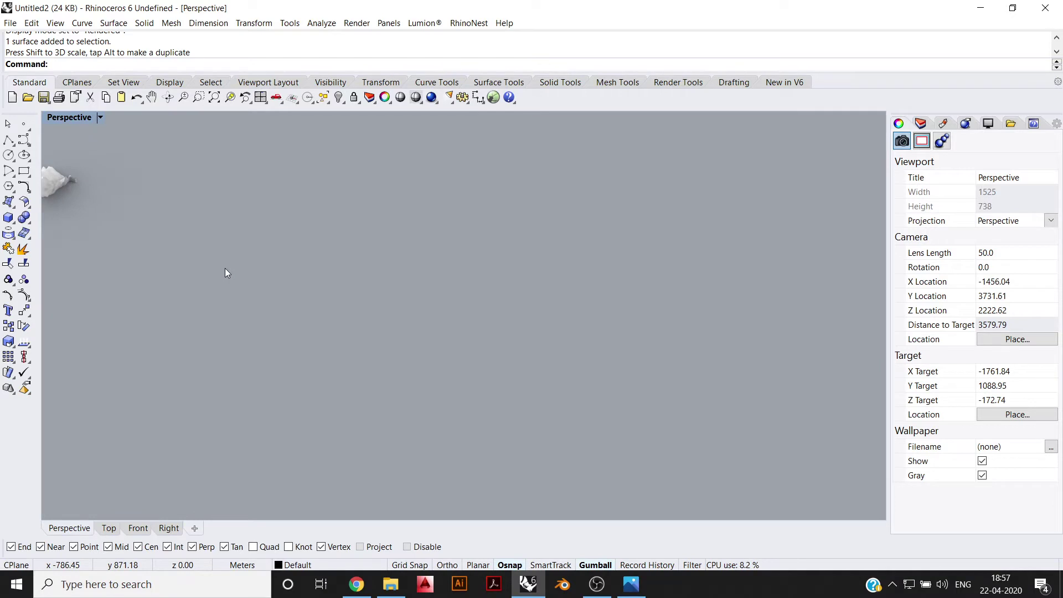
left_click(114, 23)
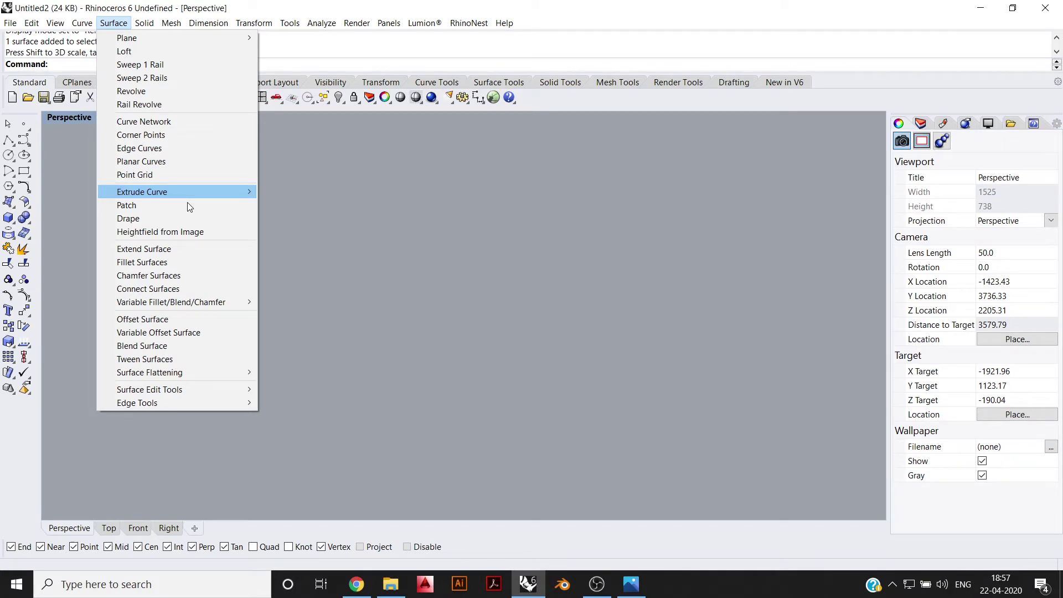
Step: Start a second Heightfield from Image with an 1800 side beside the first terrain
left_click(166, 232)
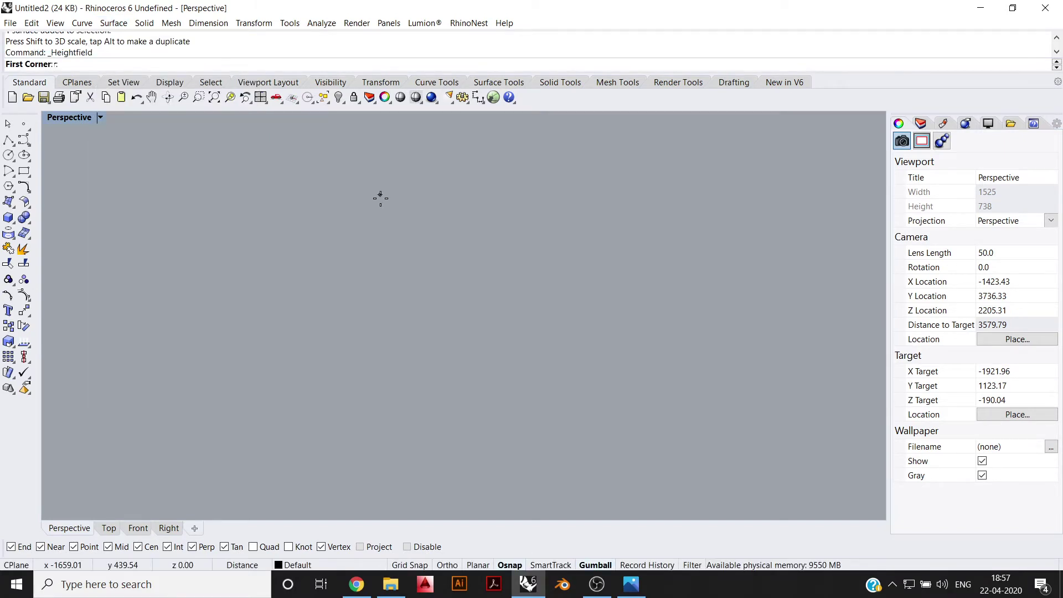
scroll(381, 198, "down", 2)
left_click(290, 238)
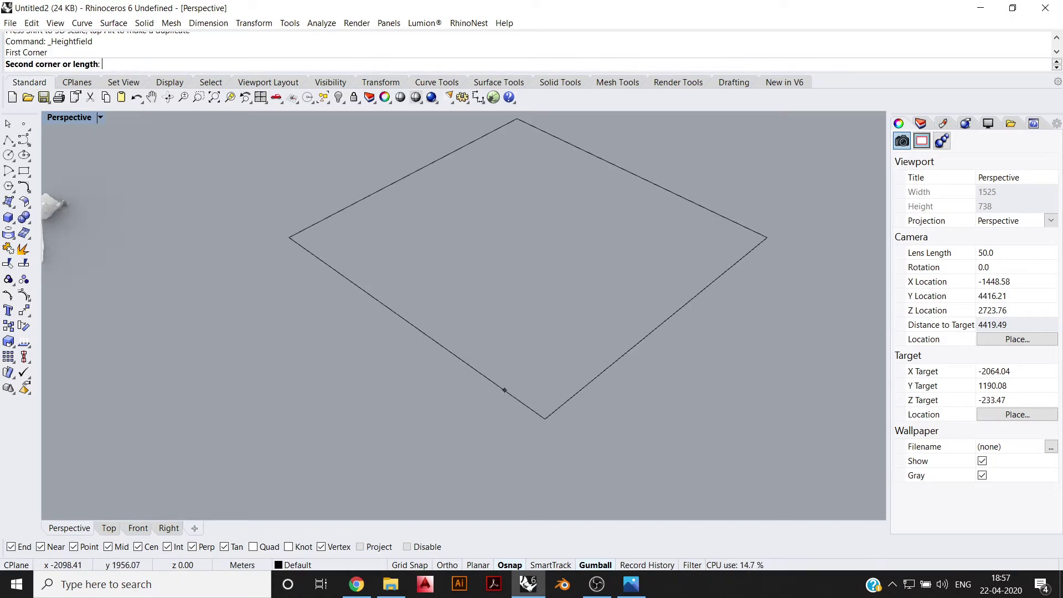
type("1800")
key("Return")
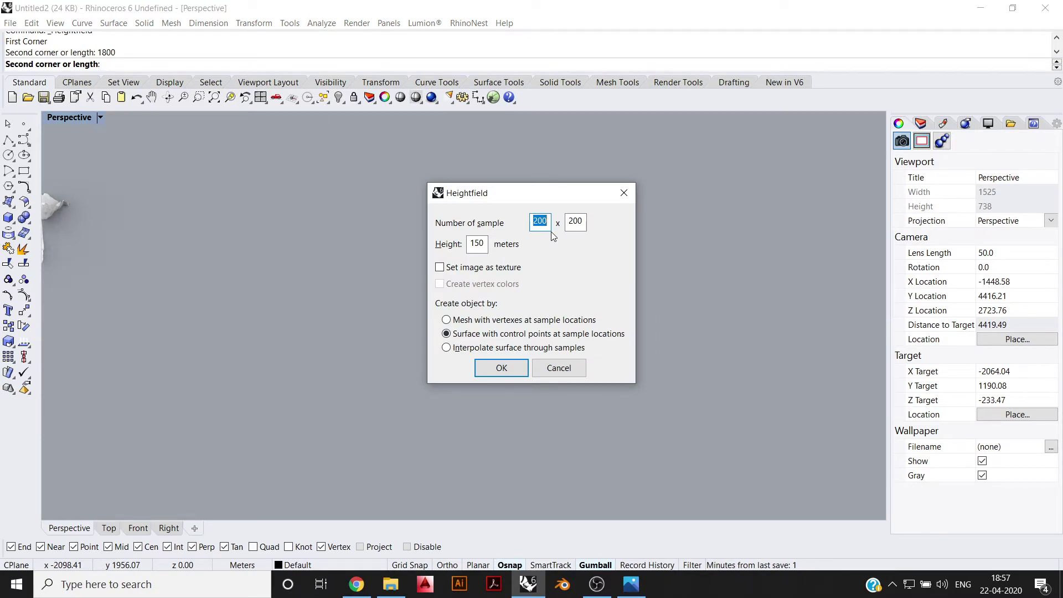
Step: Set 400 × 400 samples, 150 height, image texture on, and mesh with vertexes
type("400")
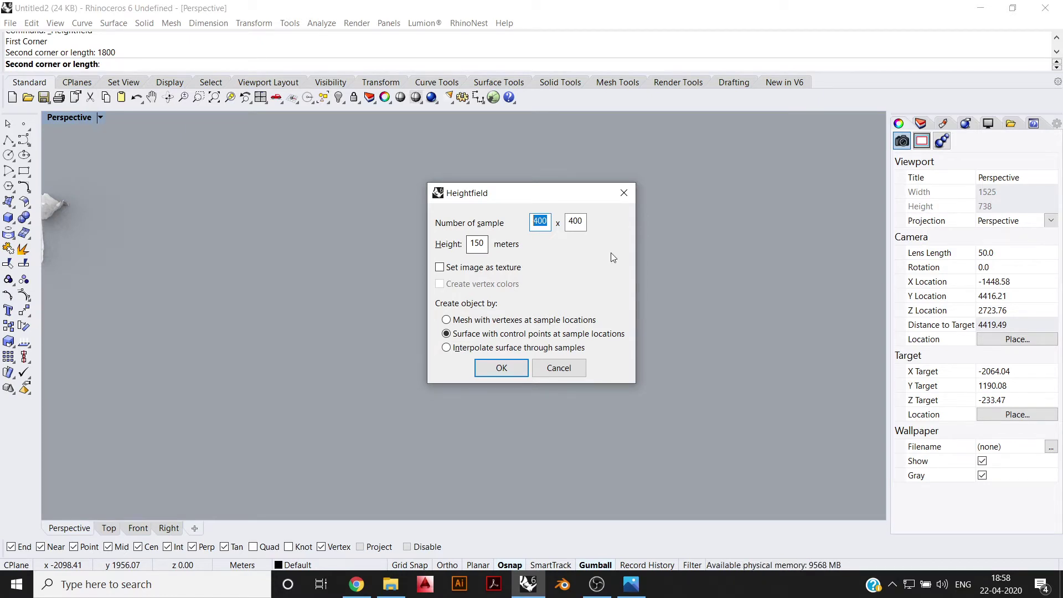
left_click_drag(534, 192, 554, 184)
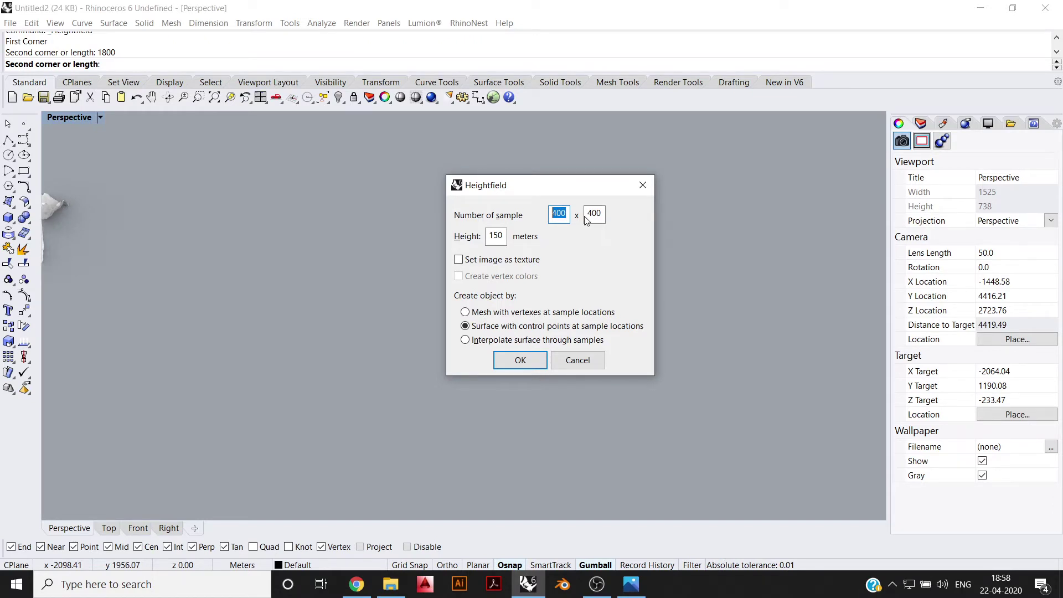
double_click(495, 237)
type("100")
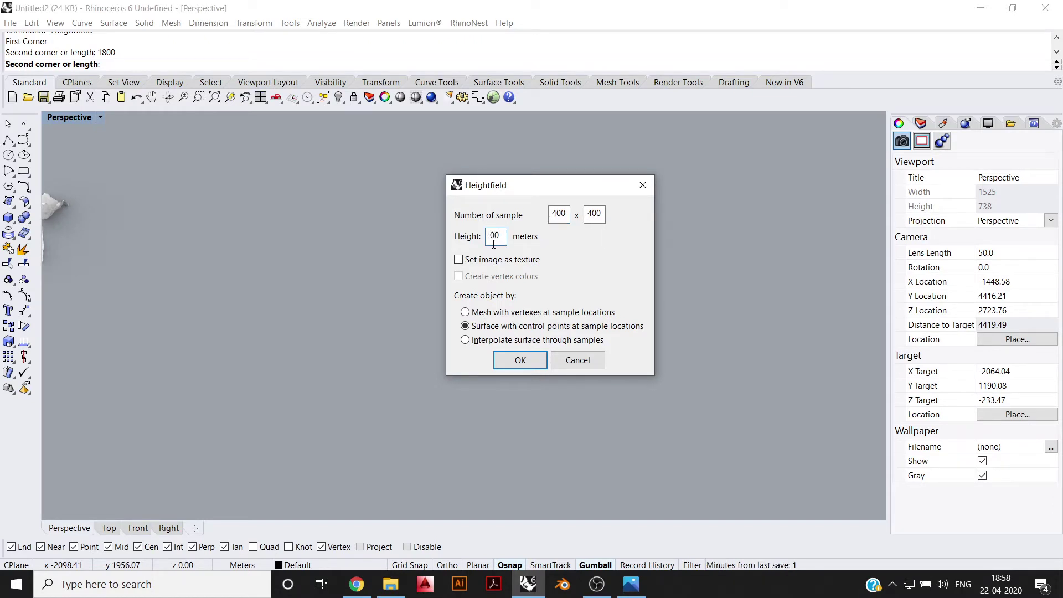
left_click(459, 259)
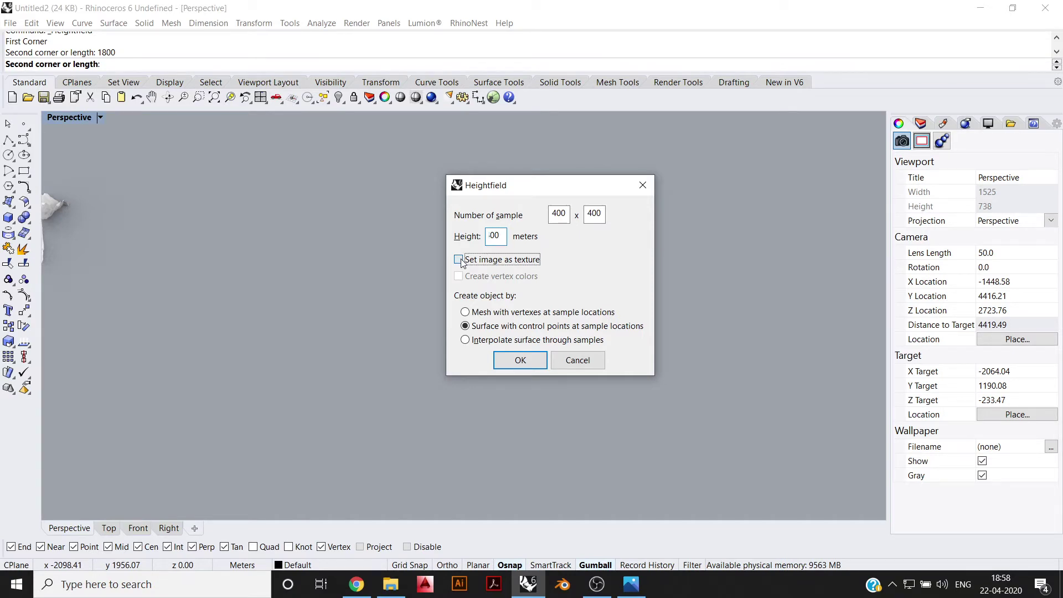
left_click(467, 313)
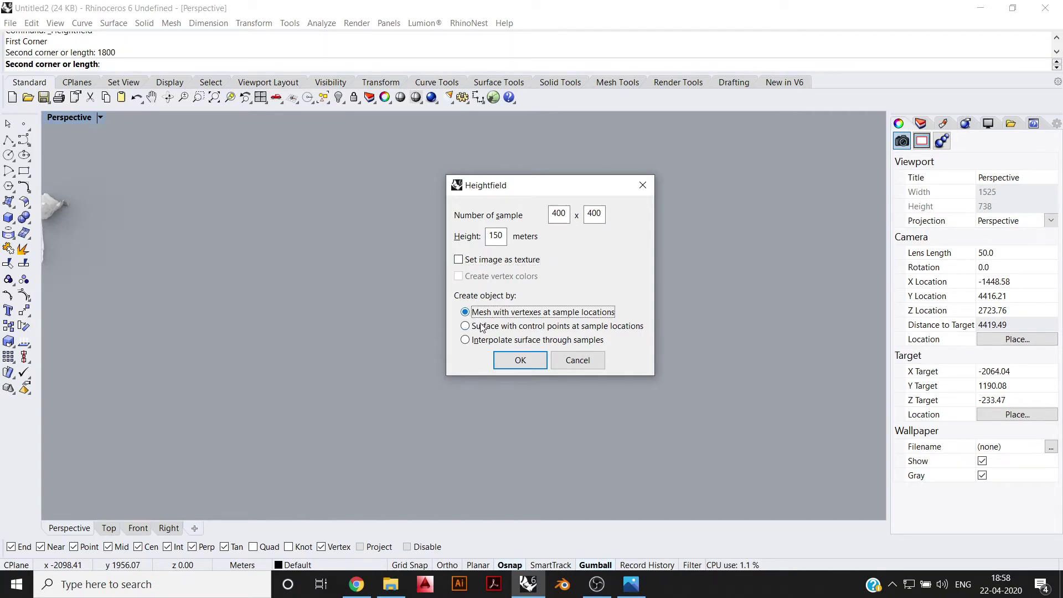
left_click(523, 363)
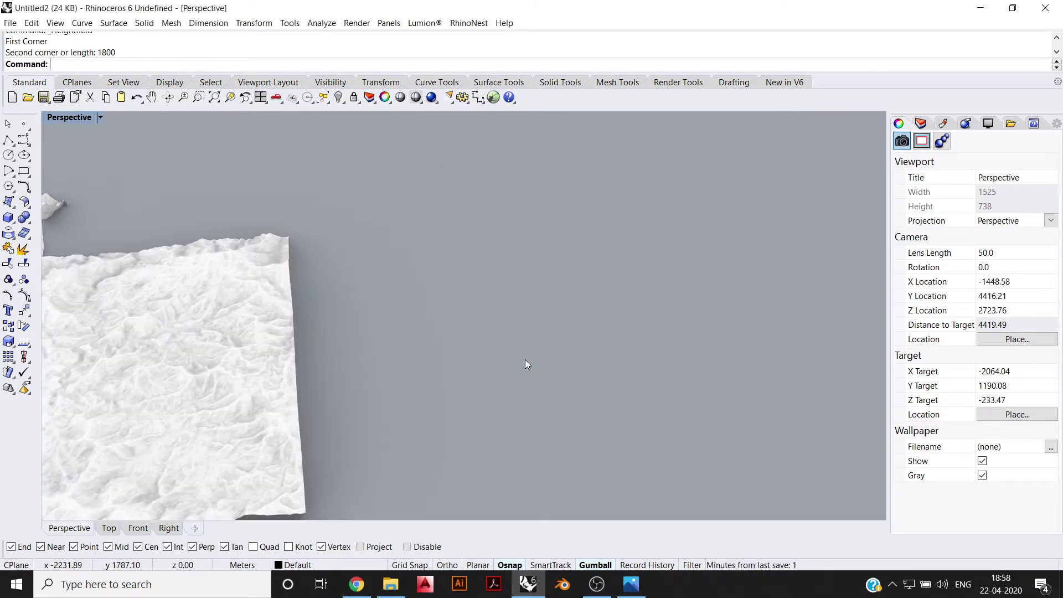
Step: Undo and redo the second heightfield while viewing both terrains
scroll(556, 322, "down", 5)
scroll(393, 344, "up", 3)
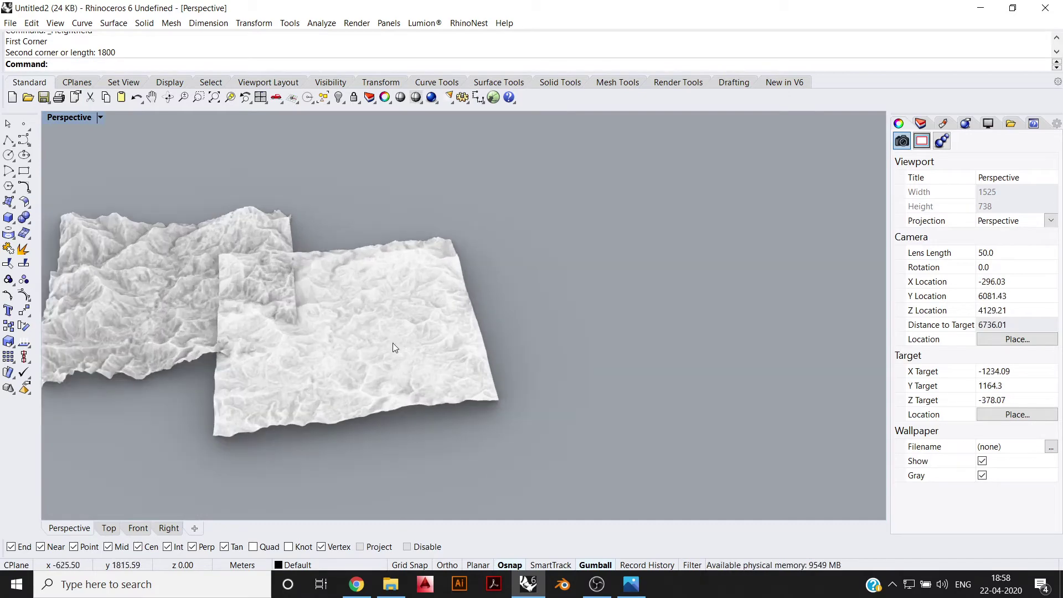
scroll(290, 277, "down", 2)
left_click(259, 295)
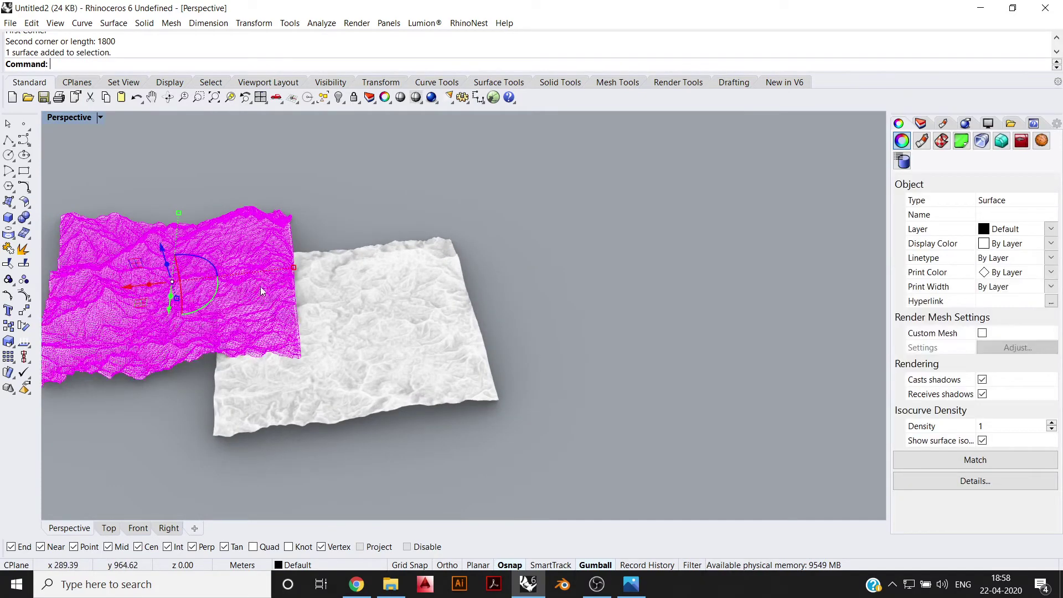
right_click_drag(257, 290, 673, 334)
key("Escape")
key("ctrl+z")
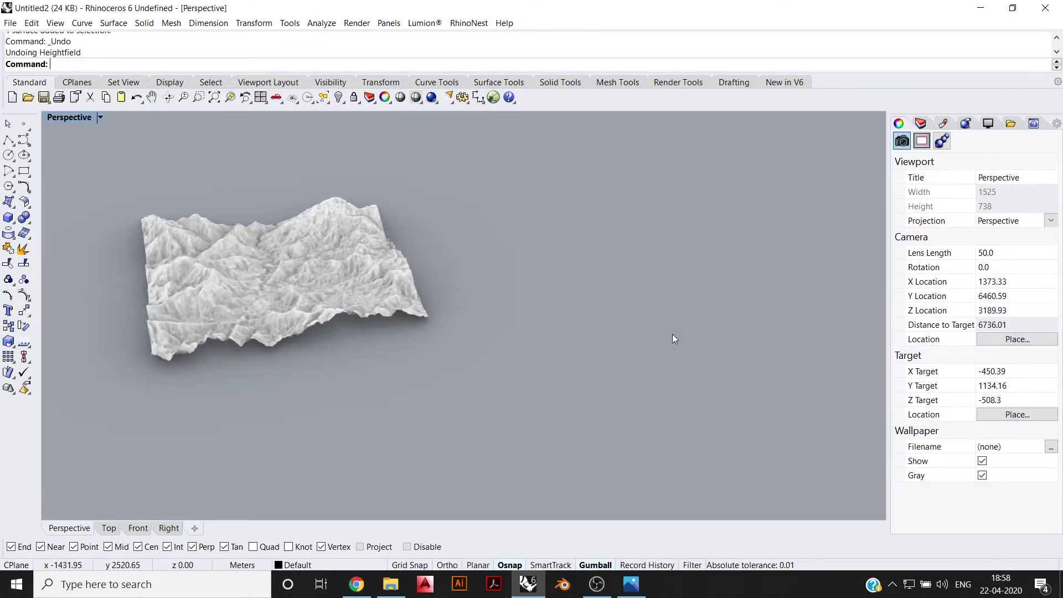
key("ctrl+y")
Step: Move the right-hand terrain mesh further right and tilt the view toward it
left_click(487, 279)
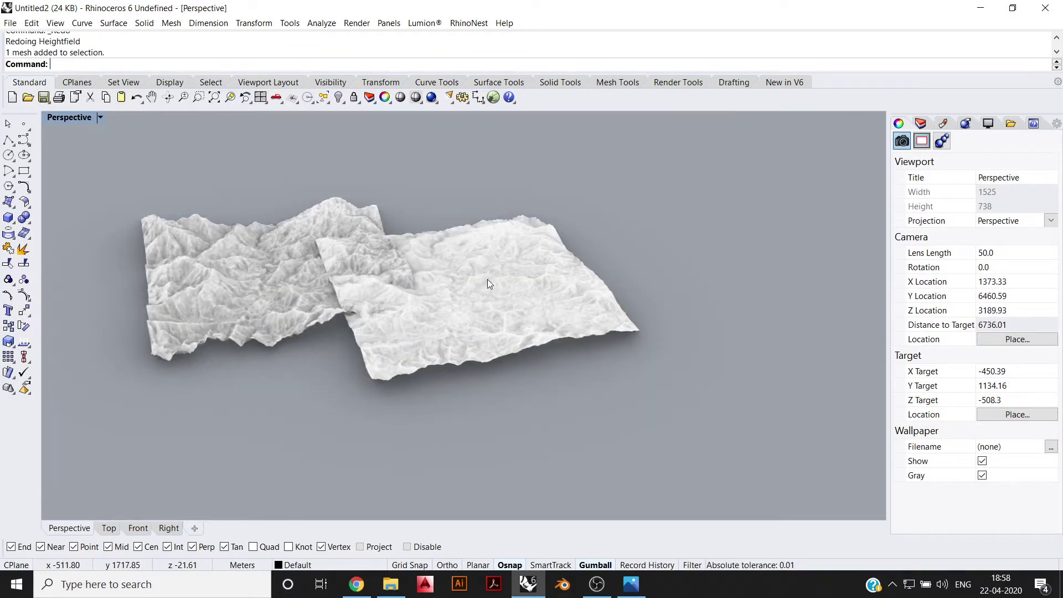
left_click_drag(649, 275, 710, 258)
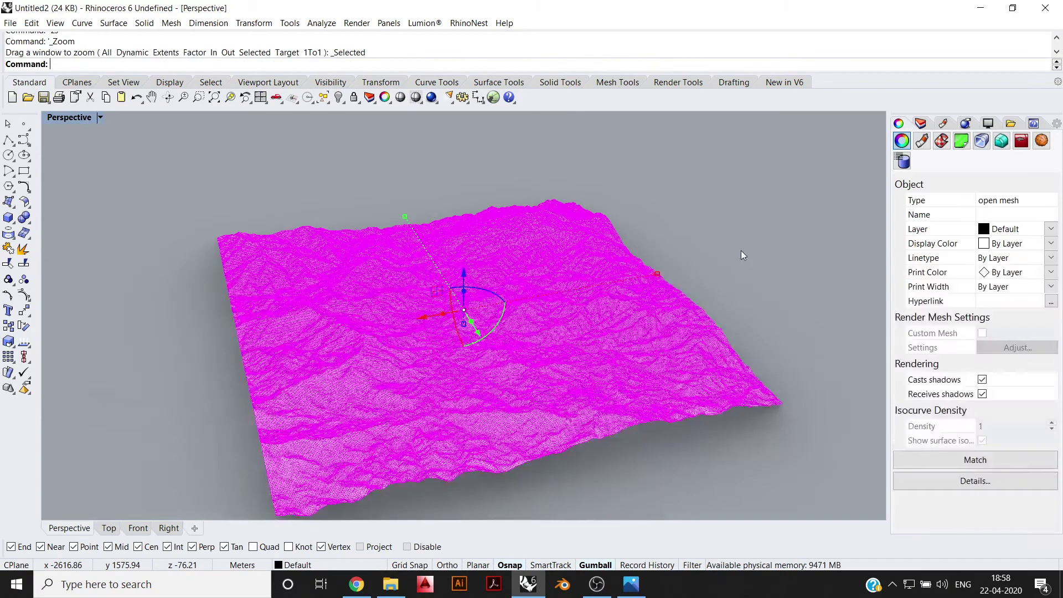
key("Escape")
scroll(490, 311, "up", 5)
right_click_drag(506, 307, 475, 324)
scroll(516, 239, "down", 5)
scroll(516, 244, "down", 3)
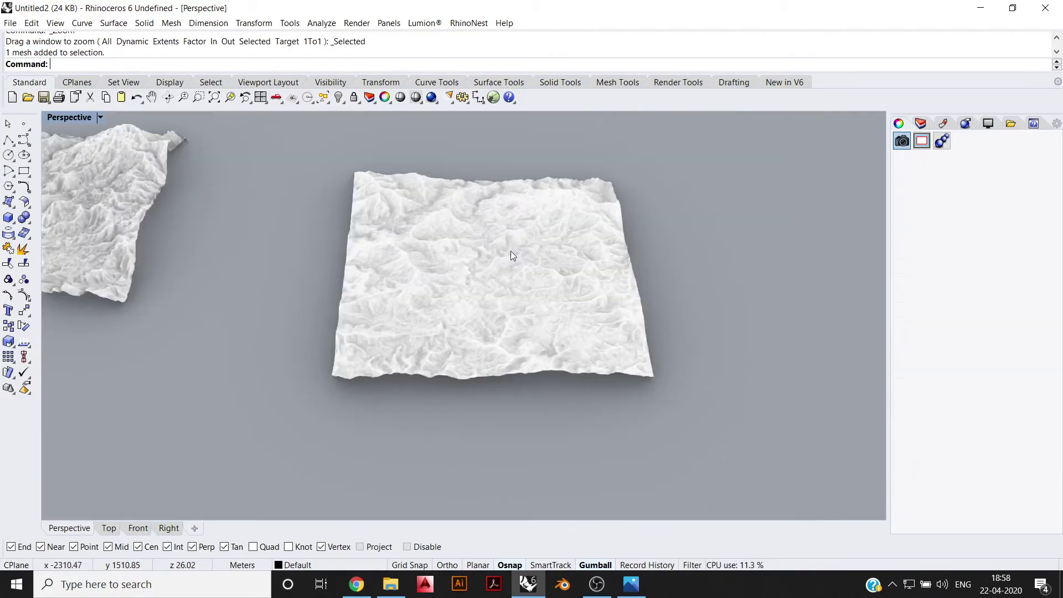
Step: Select the square terrain mesh and zoom around to inspect it
left_click(511, 252)
scroll(436, 310, "up", 5)
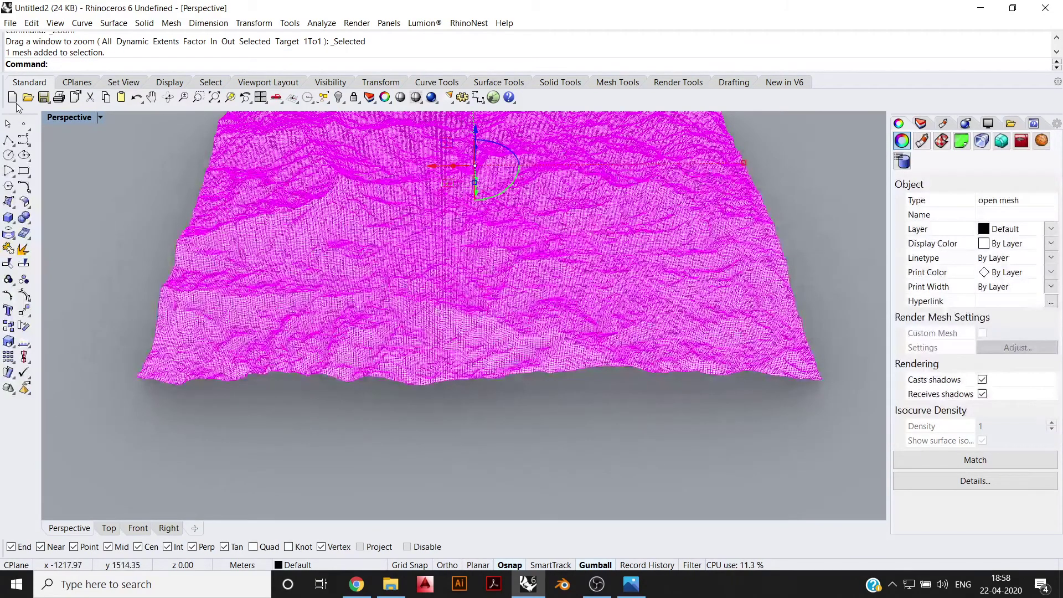
scroll(486, 388, "up", 4)
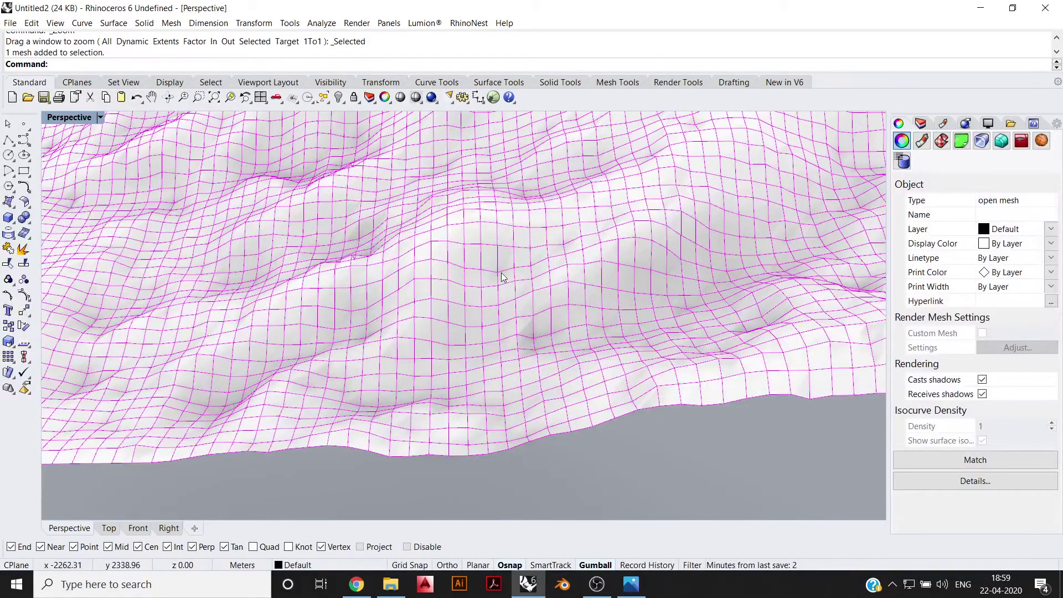
scroll(474, 295, "up", 2)
scroll(474, 295, "down", 3)
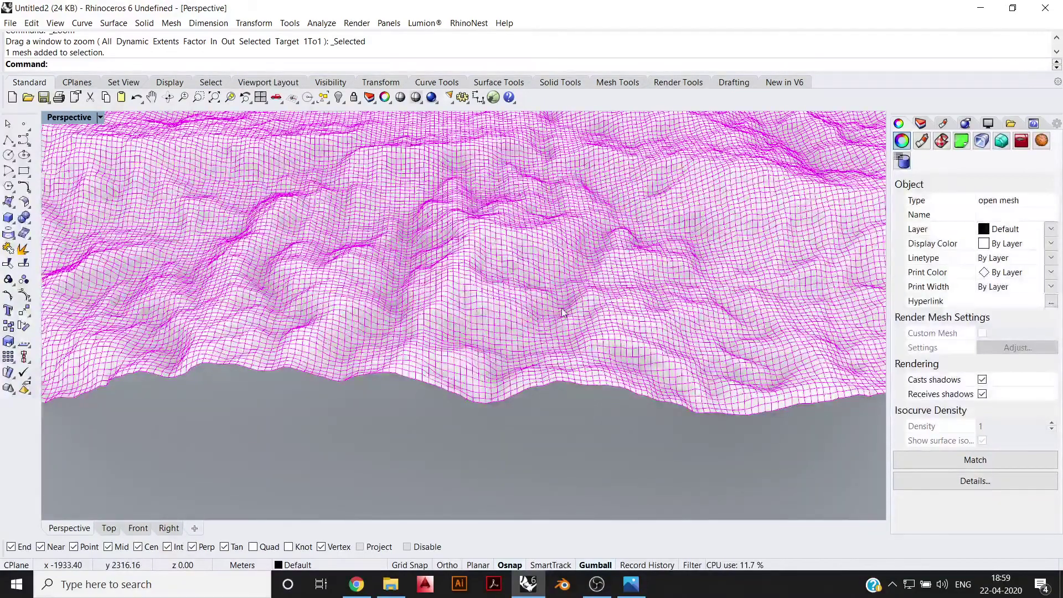
scroll(563, 312, "up", 1)
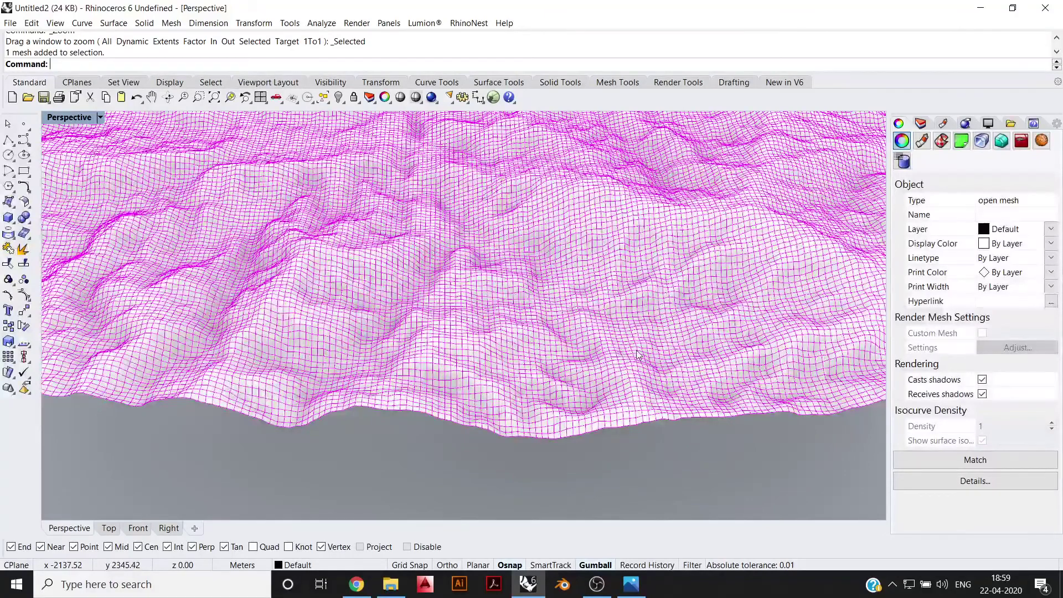
scroll(638, 354, "down", 3)
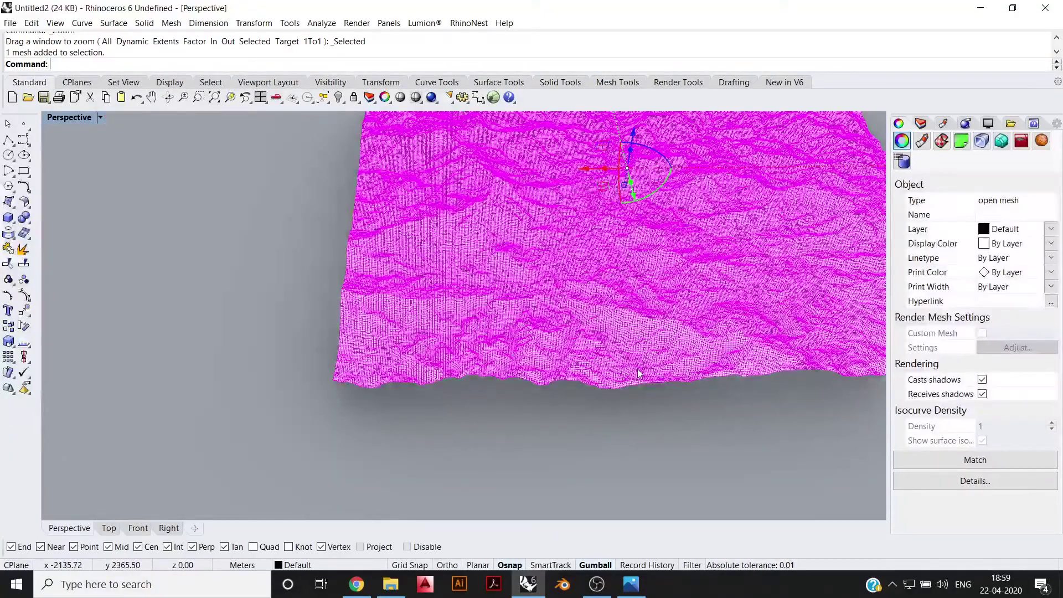
right_click_drag(639, 374, 399, 309)
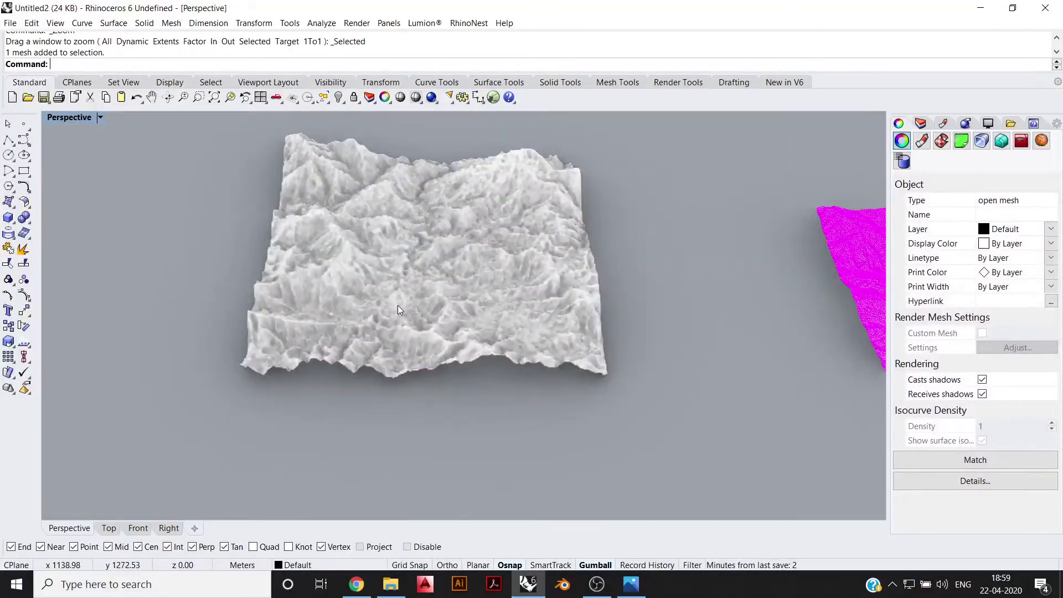
Step: Delete the right-hand terrain mesh, keeping the white terrain
left_click(398, 305)
scroll(398, 305, "up", 3)
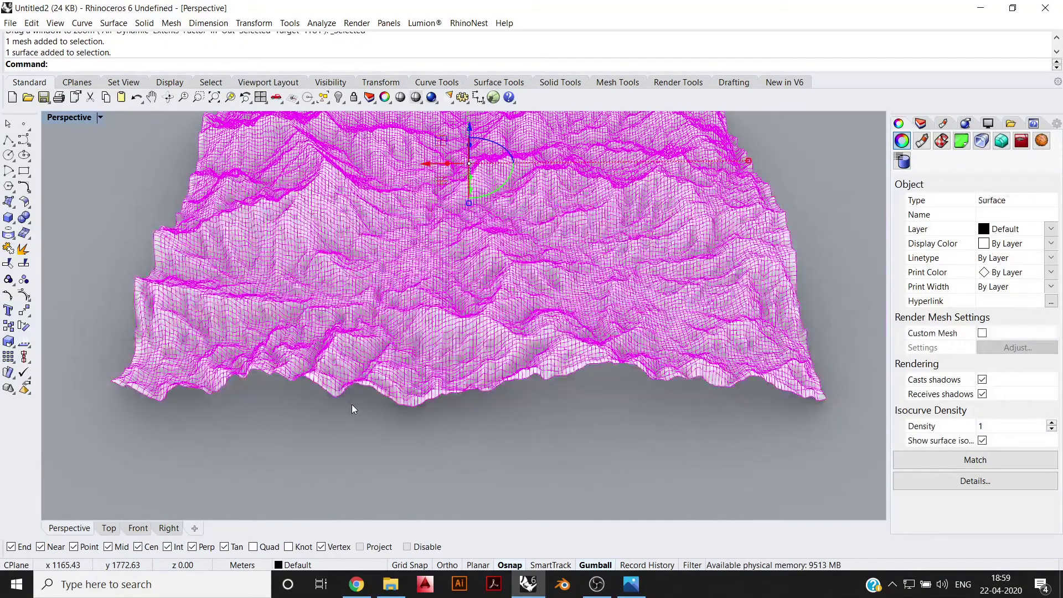
right_click_drag(351, 404, 362, 268, "shift")
scroll(362, 268, "down", 3)
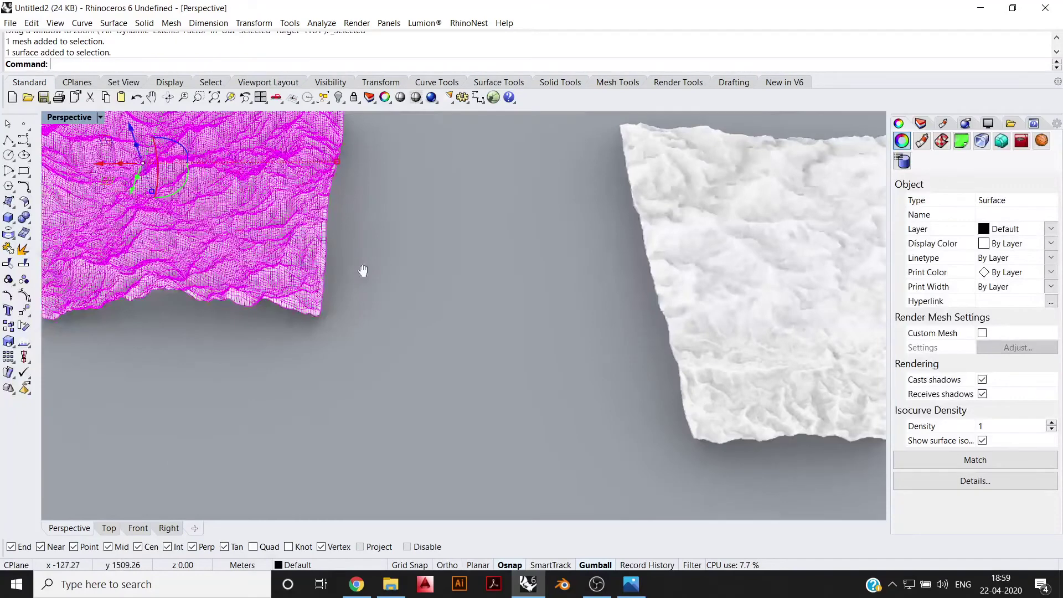
left_click(707, 274)
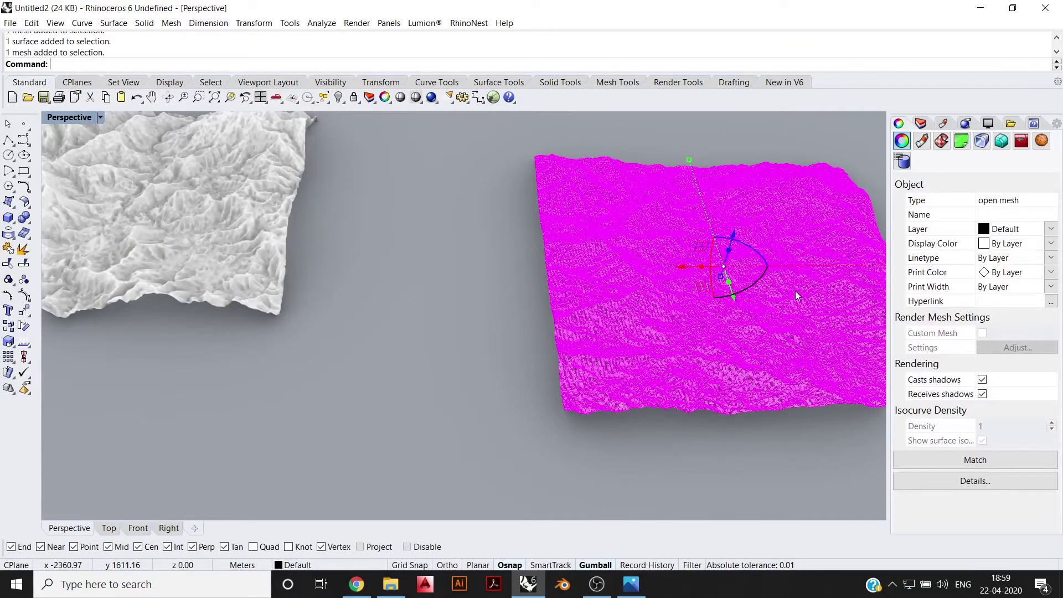
key("Delete")
key("ctrl+shift+e")
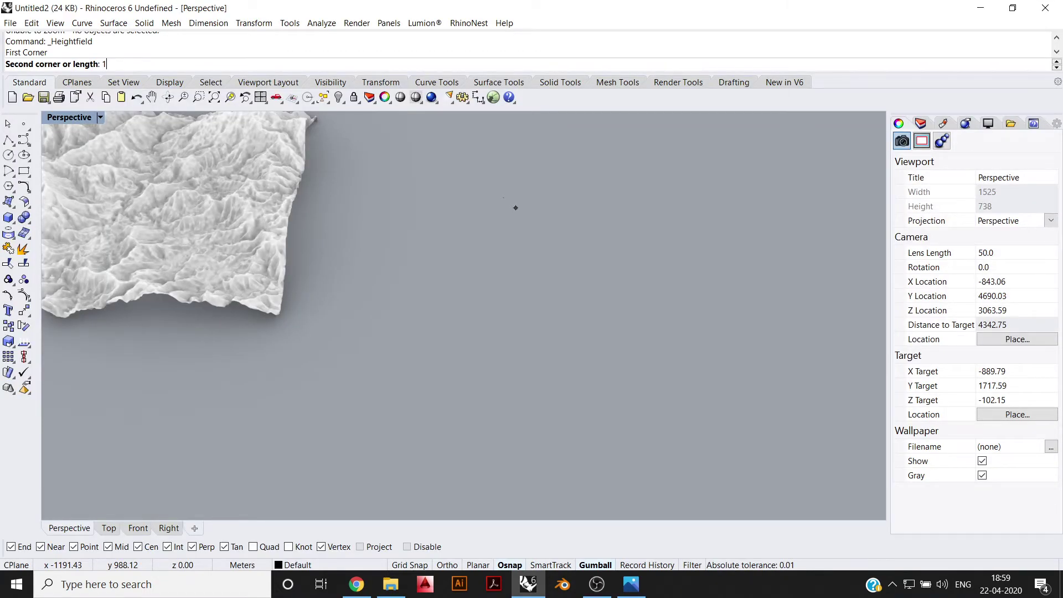
Step: Build the new heightfield with an 1800 side and a 400 height
type("800")
key("Return")
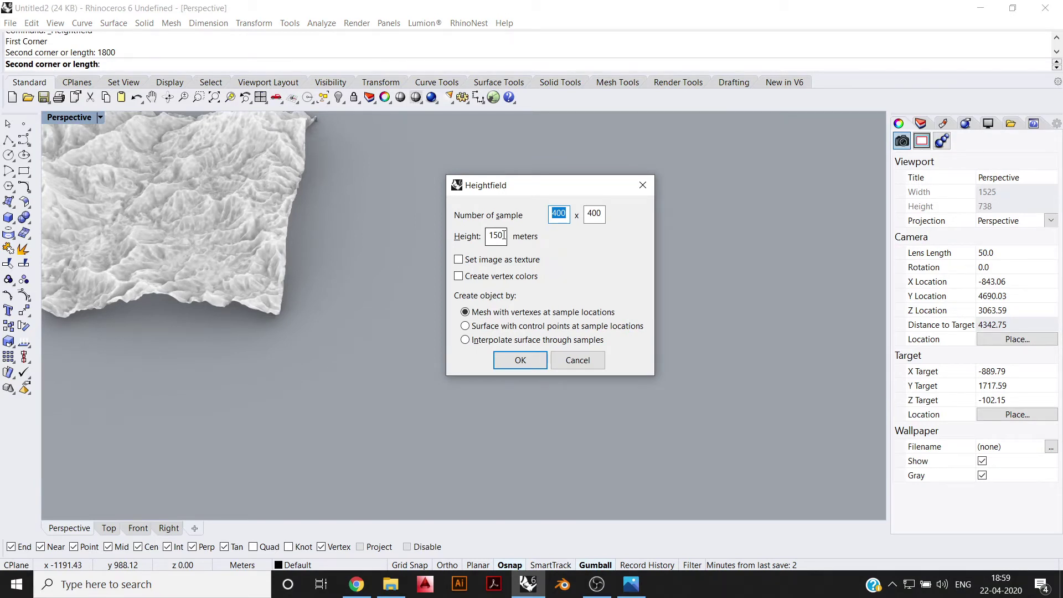
double_click(496, 235)
type("400")
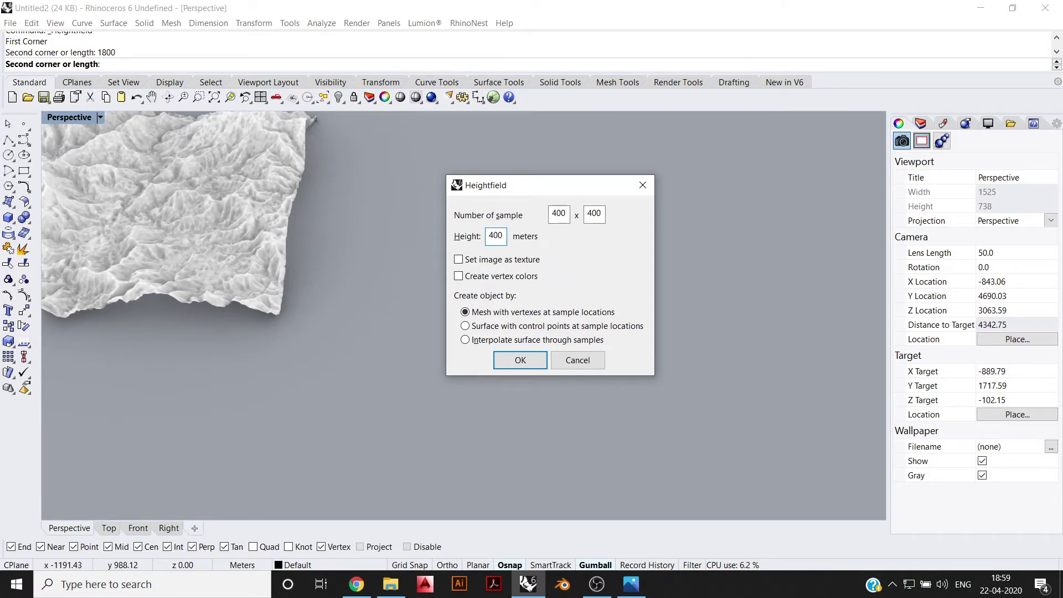
left_click(517, 361)
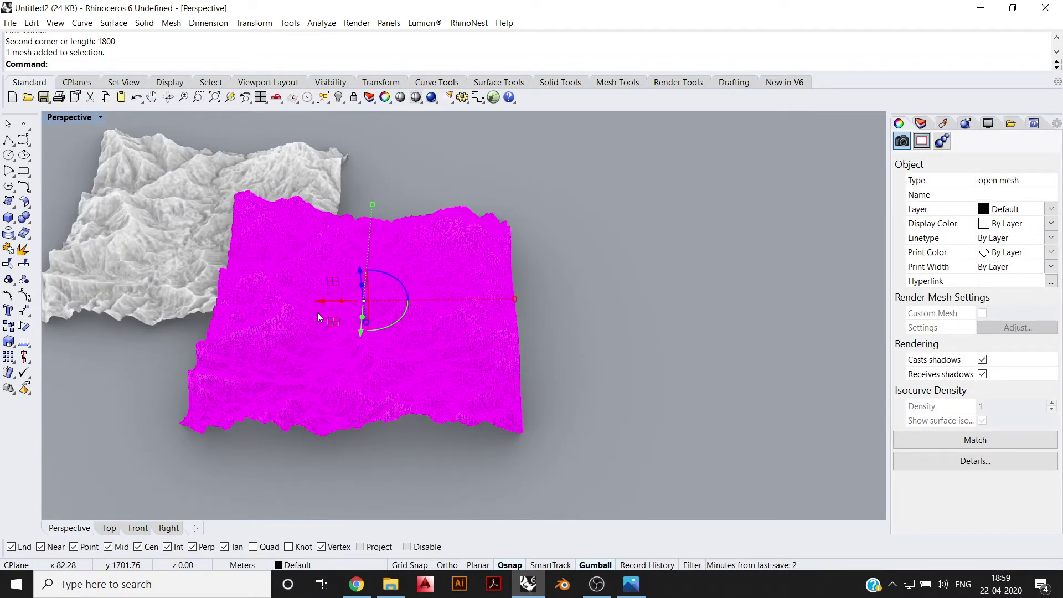
Step: Zoom to the new terrain mesh with zs and orbit to a lower angle
type("zs")
key("Return")
right_click_drag(462, 330, 455, 279)
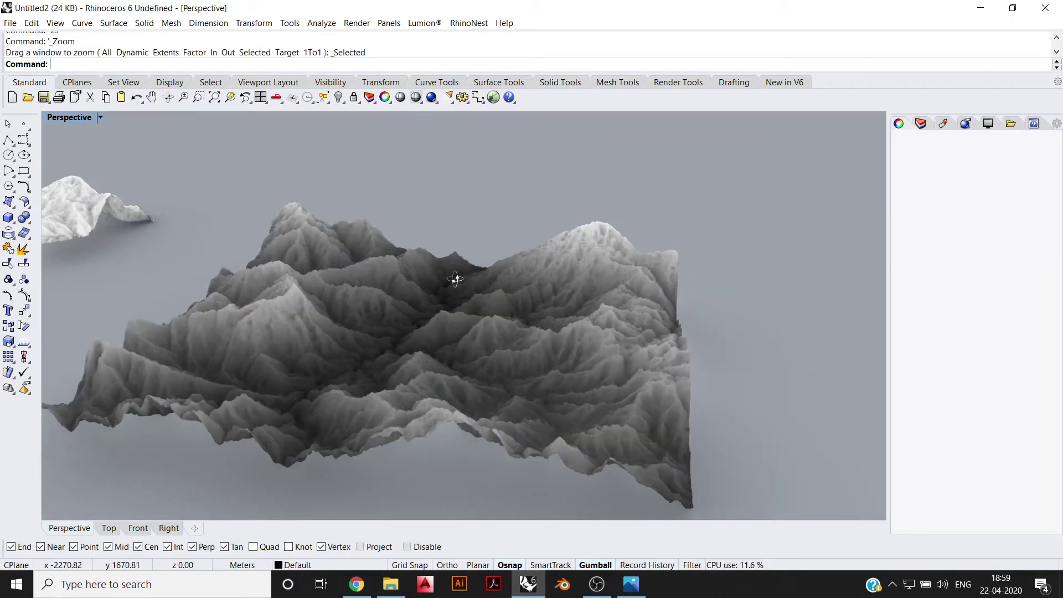
right_click_drag(456, 279, 506, 257)
Step: Measure the terrain with a bounding box (1800 × 1800 × 374.90 m), then delete the box
left_click(506, 257)
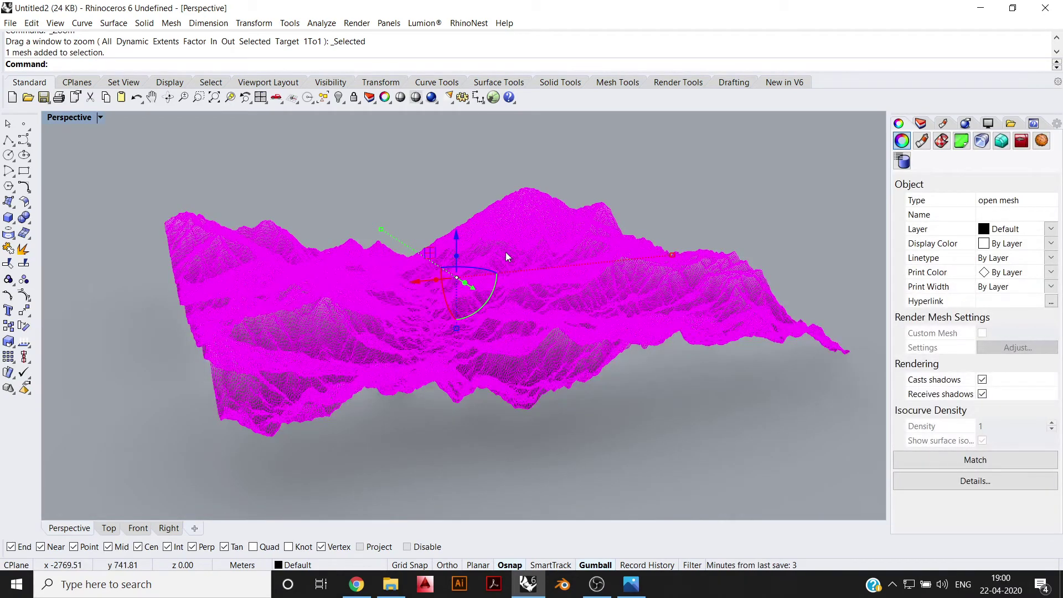
type("BoundingBox")
key("Return")
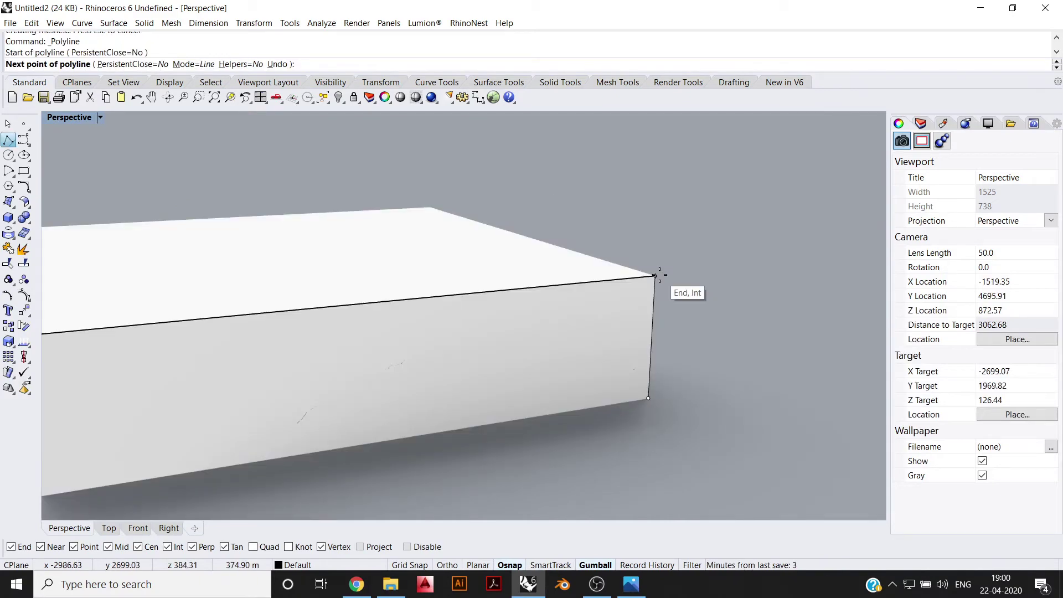
key("Escape")
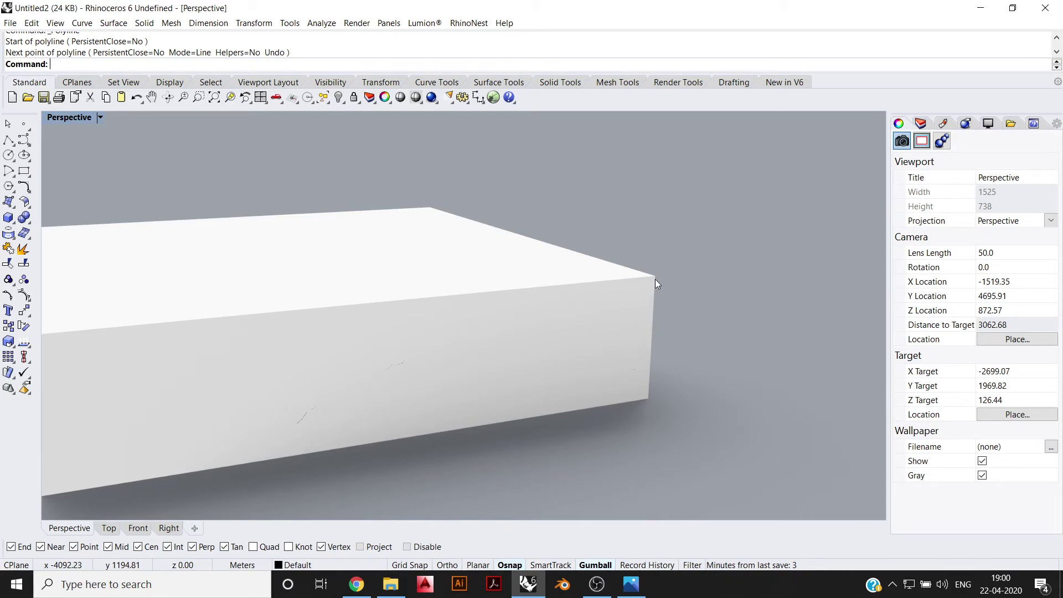
left_click(656, 280)
key("Delete")
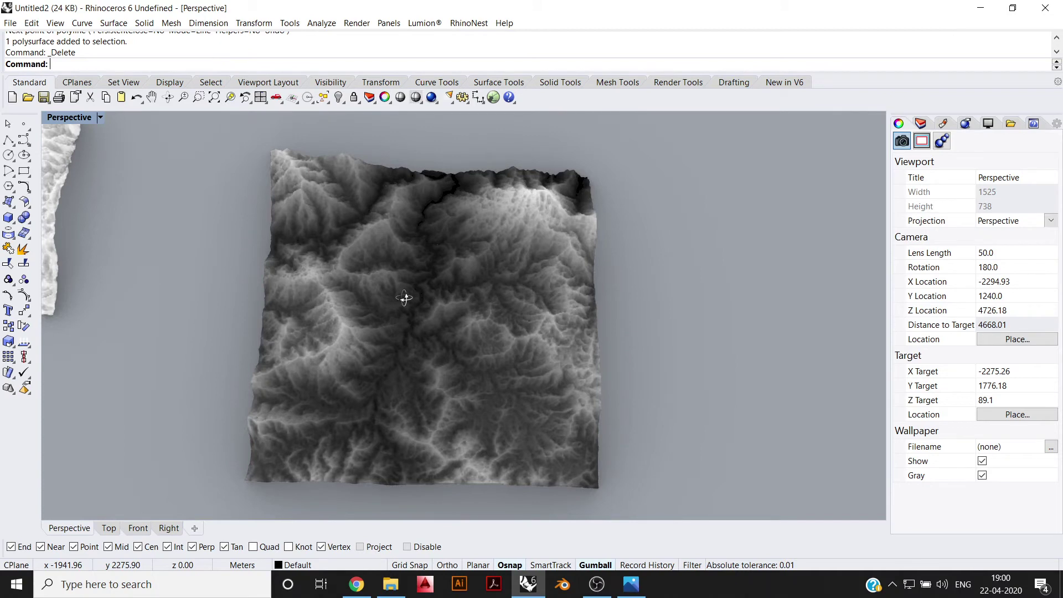
Step: Orbit and zoom around the finished grayscale mountain terrain to review it, then minimize Rhino
right_click_drag(405, 298, 518, 318)
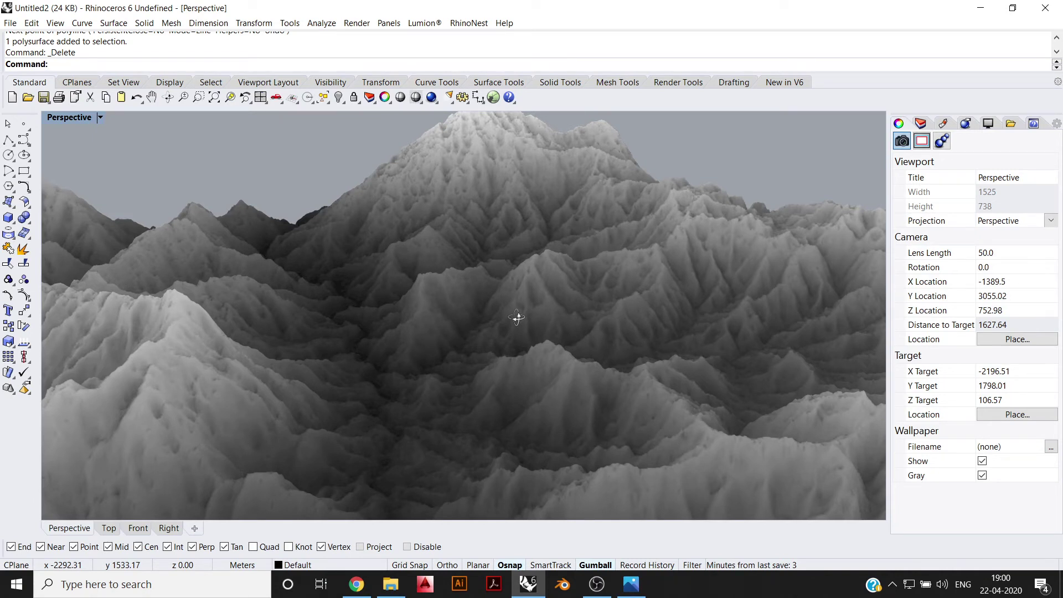
right_click_drag(517, 318, 543, 397)
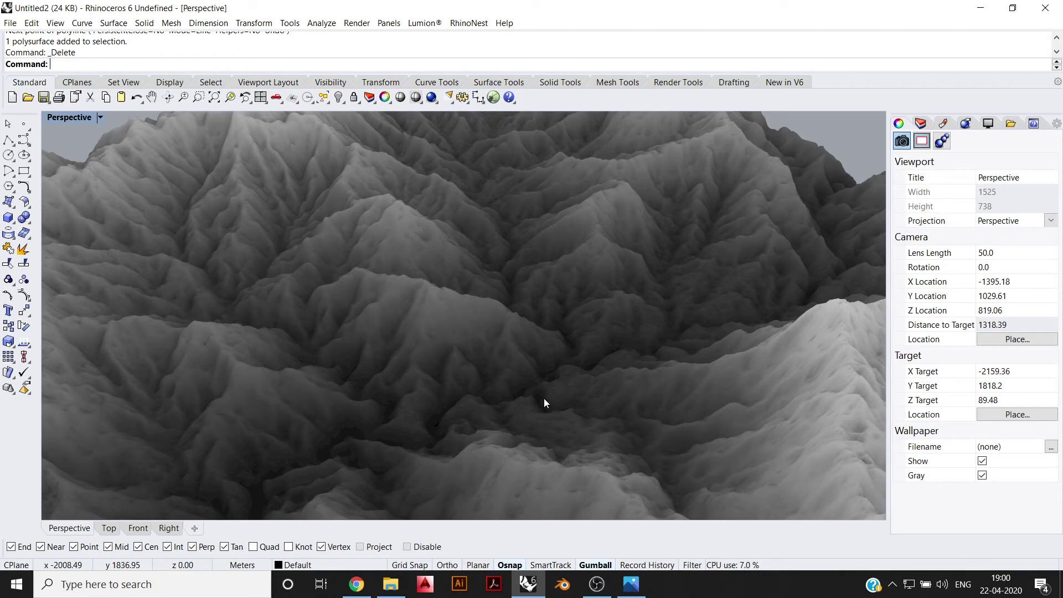
right_click_drag(544, 397, 341, 257)
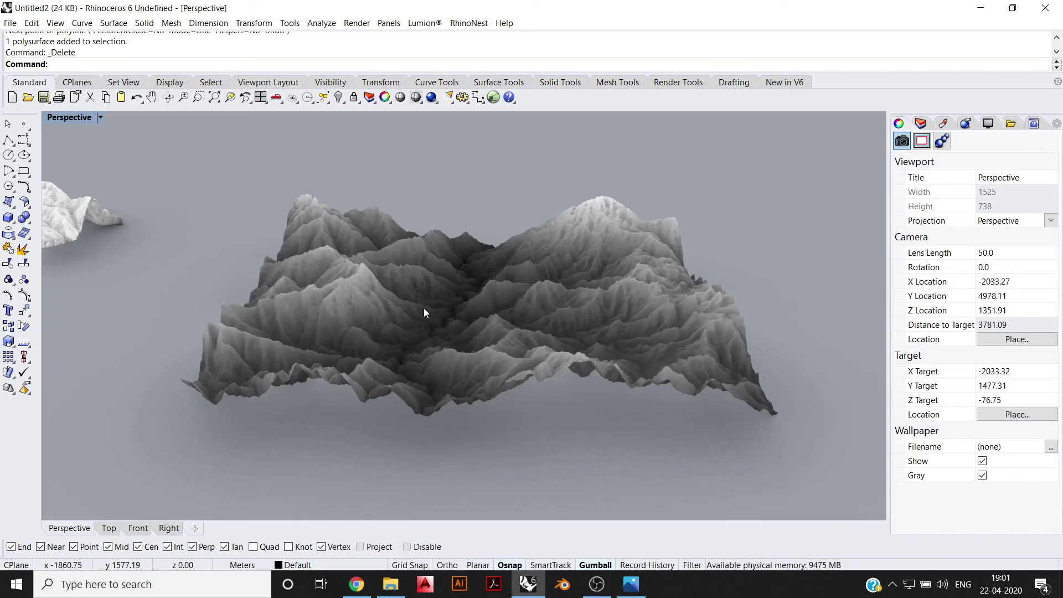
scroll(424, 309, "up", 4)
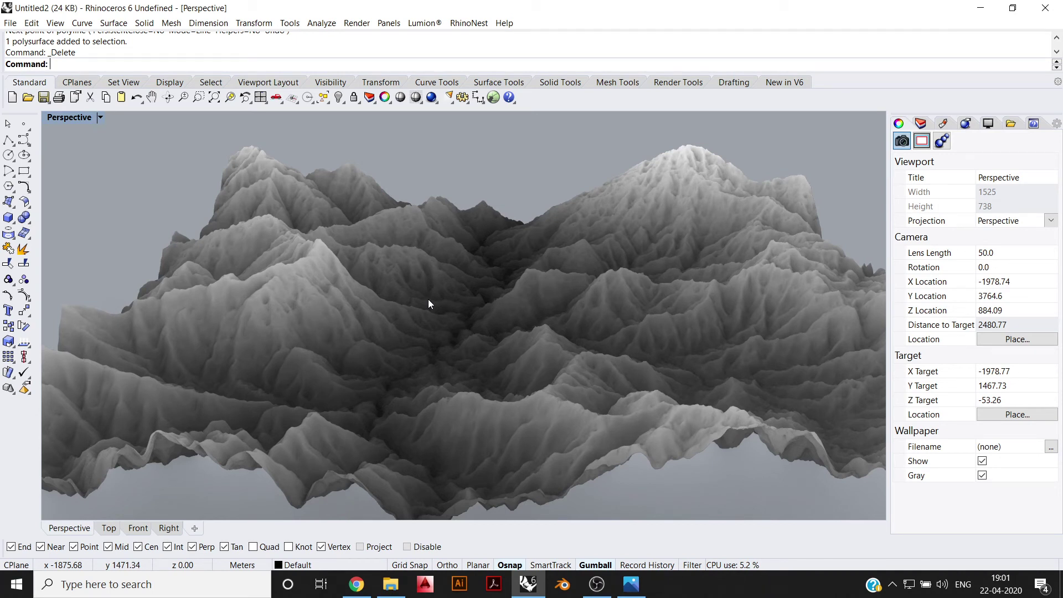
right_click_drag(429, 303, 343, 312)
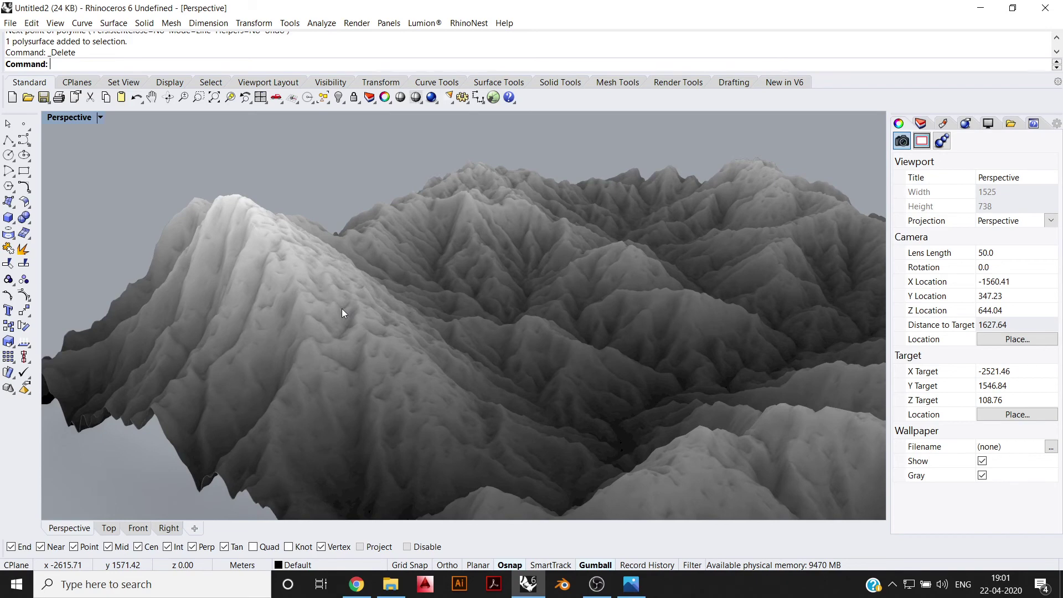
right_click_drag(342, 310, 561, 317)
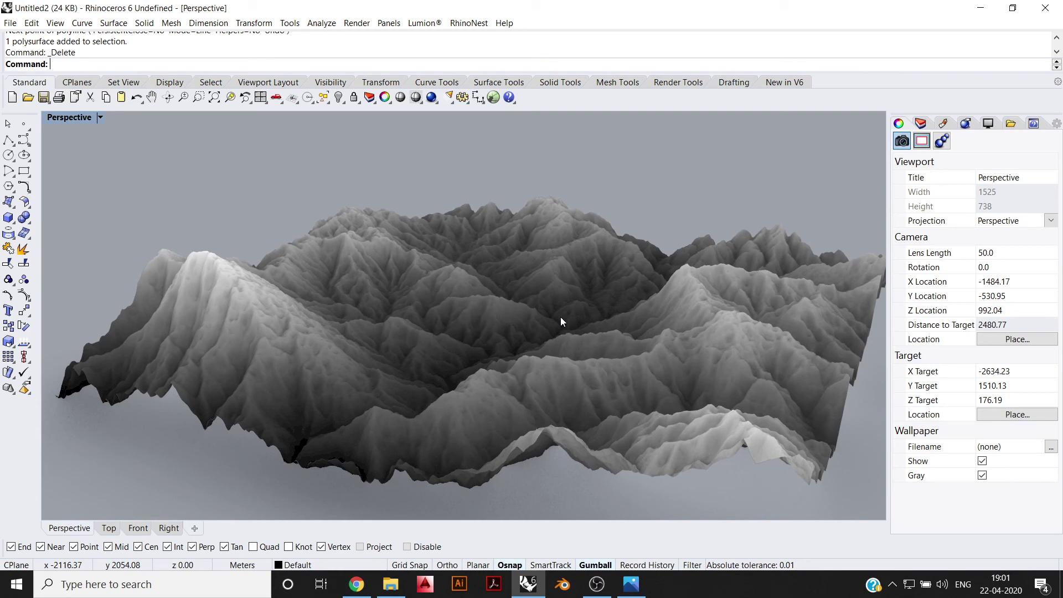
left_click(535, 587)
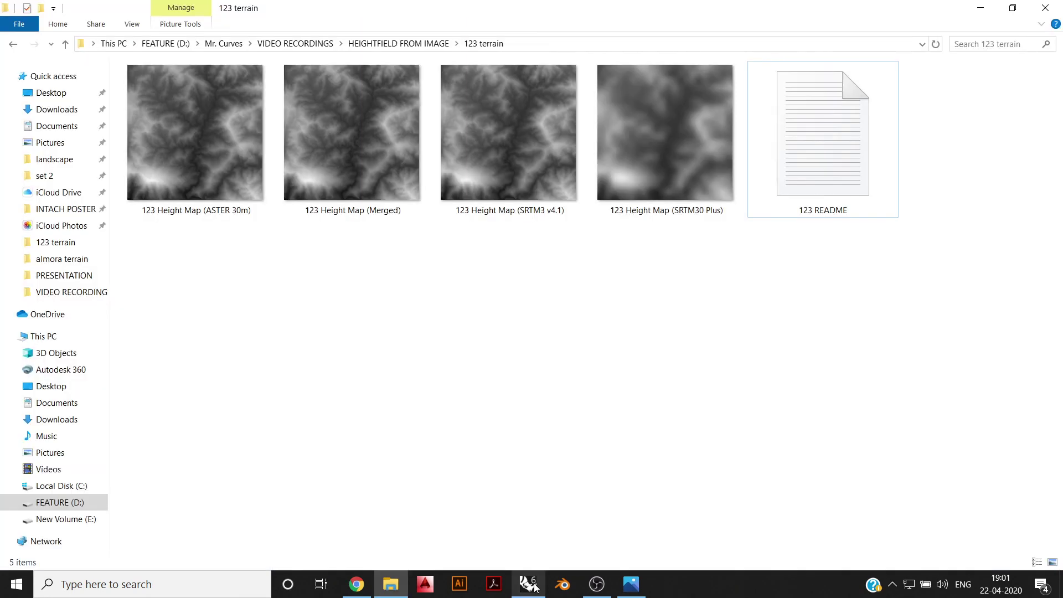
Step: Bring the Rhino window back to the front from the taskbar
mouse_move(535, 587)
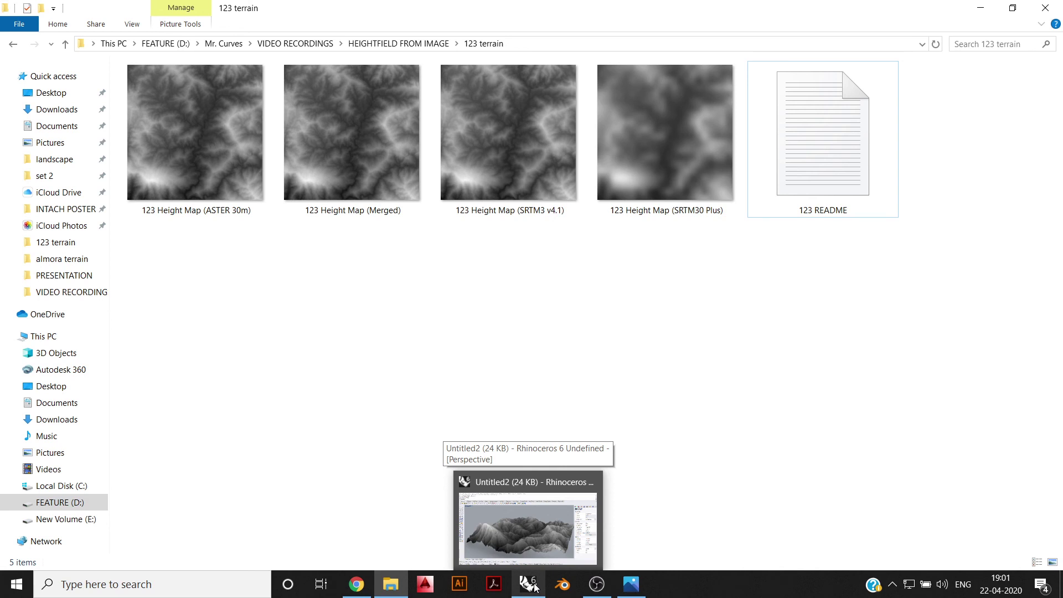
left_click(535, 587)
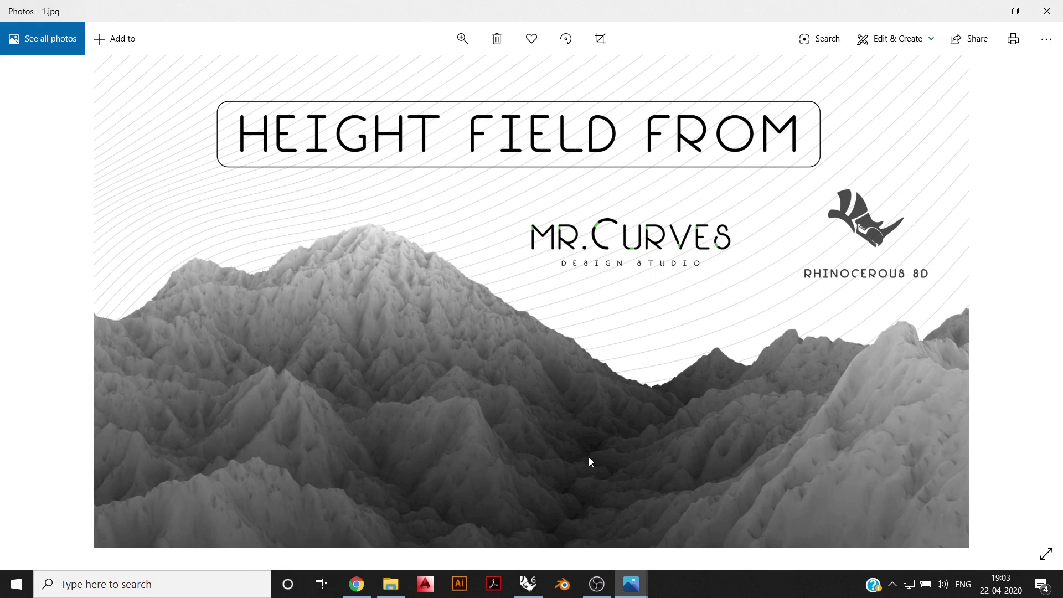
Step: Advance the Photos viewer to the next image, p2.jpg
key("Right")
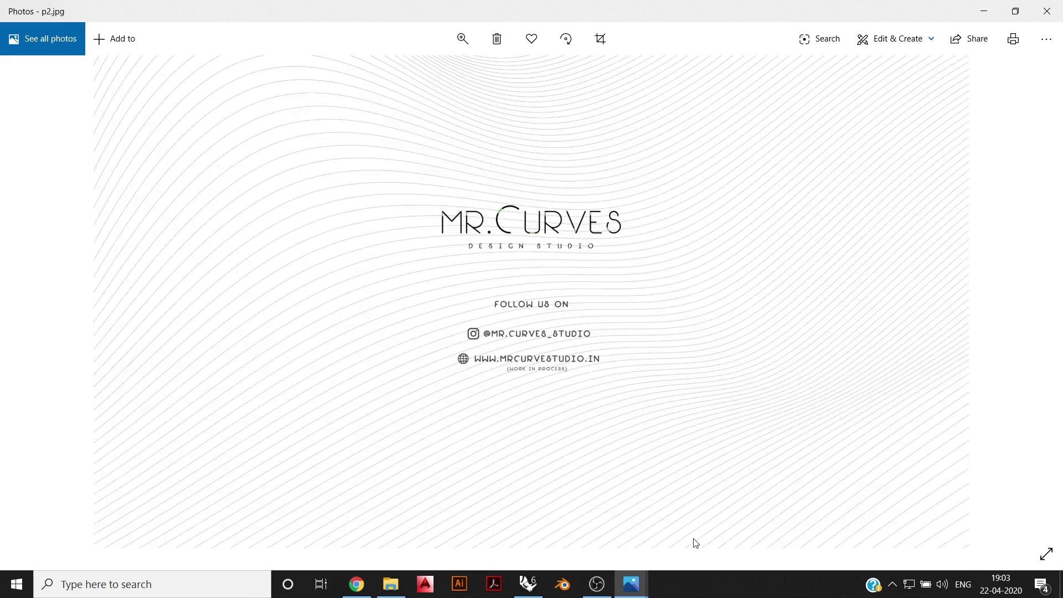